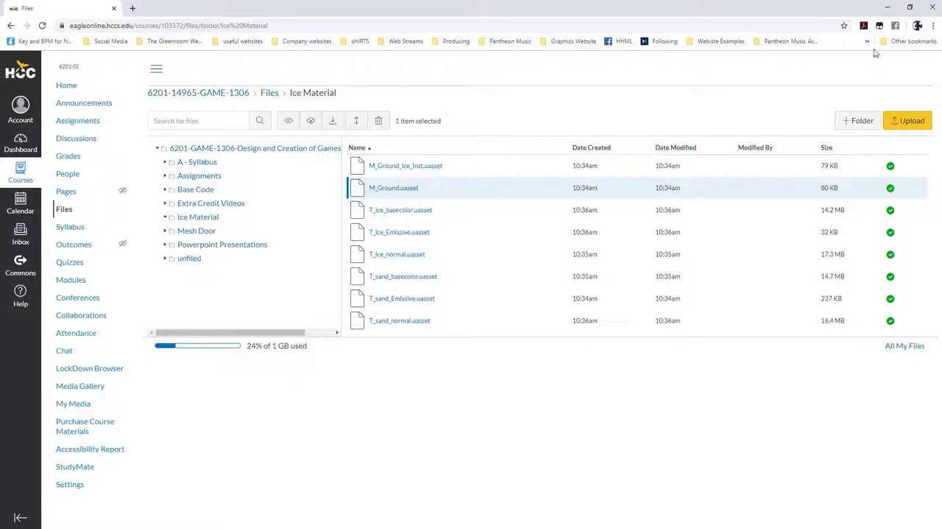
# Minimize the browser and switch to the Project11_Flame Unreal Editor window
pyautogui.click(888, 11)
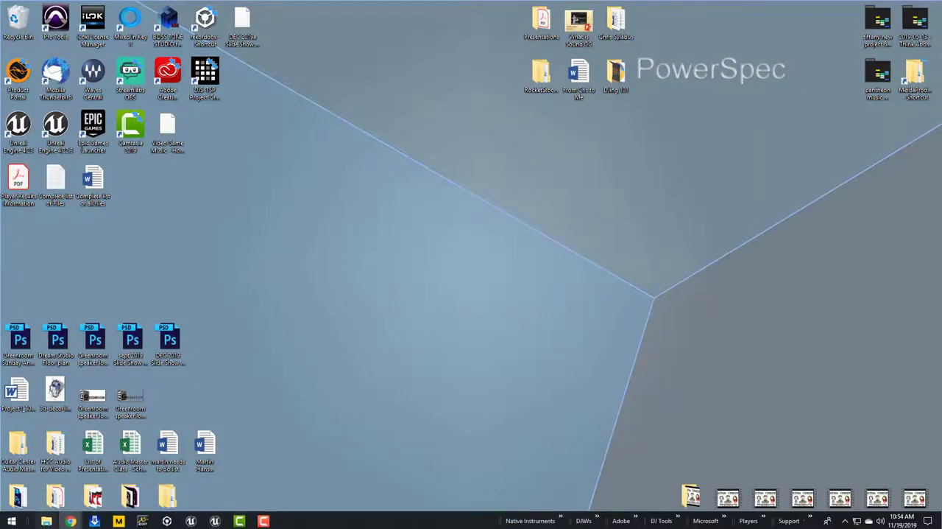
pyautogui.moveTo(215, 521)
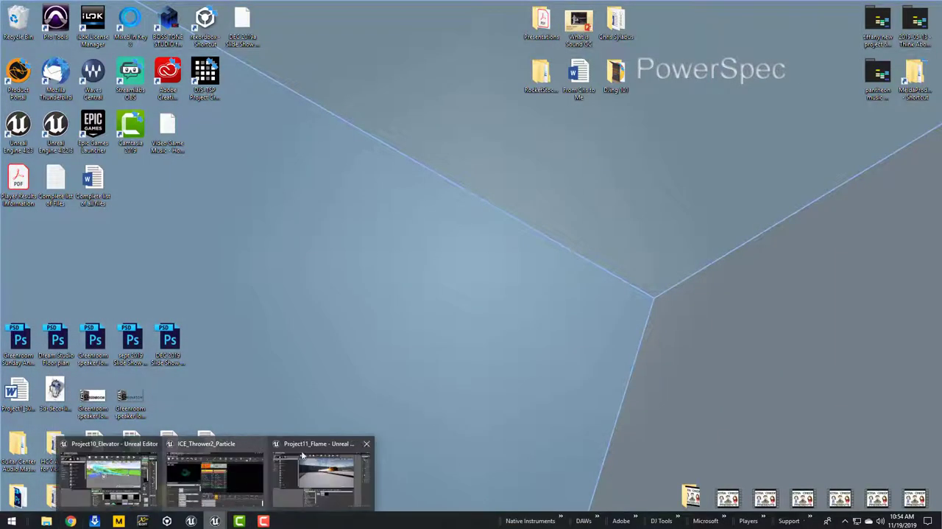
pyautogui.click(315, 451)
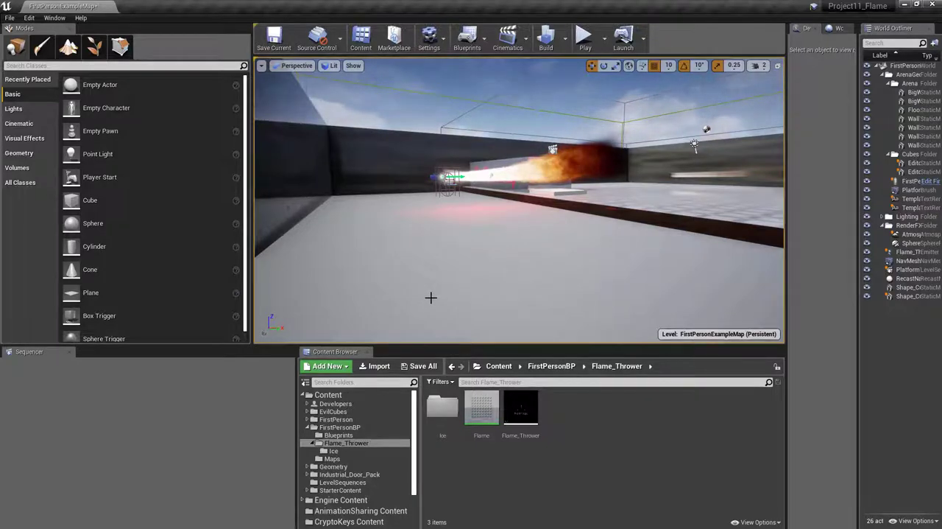
# Duplicate the Flame_Thrower particle system in the Flame_Thrower folder and name the copy Ice_Thrower
pyautogui.click(523, 411)
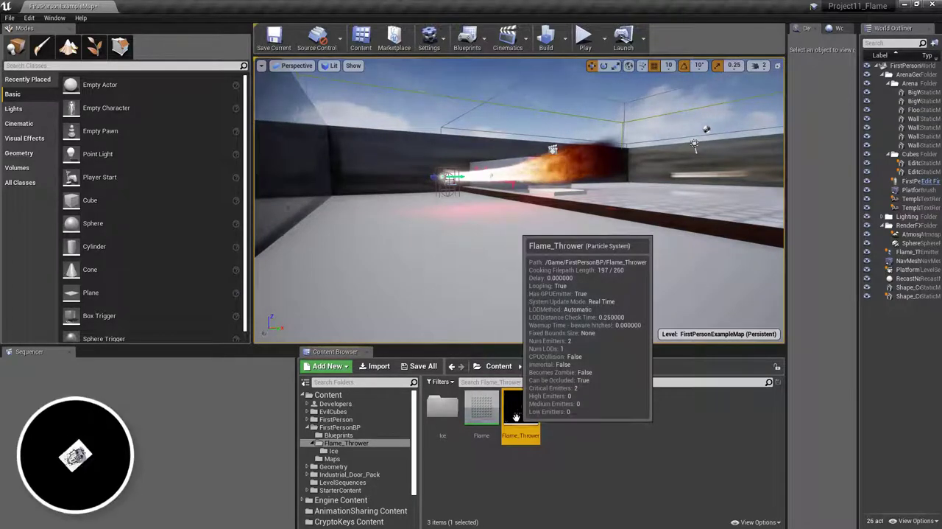
pyautogui.rightClick(523, 411)
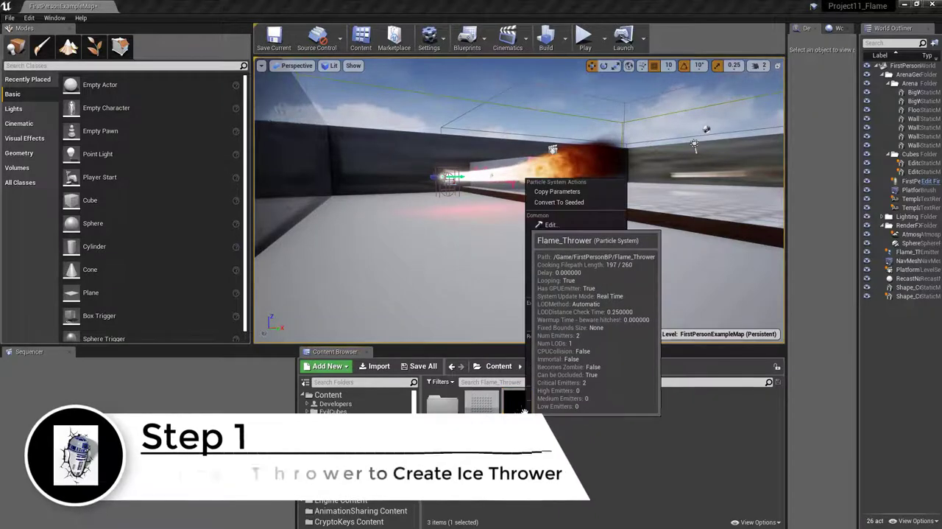
pyautogui.click(564, 246)
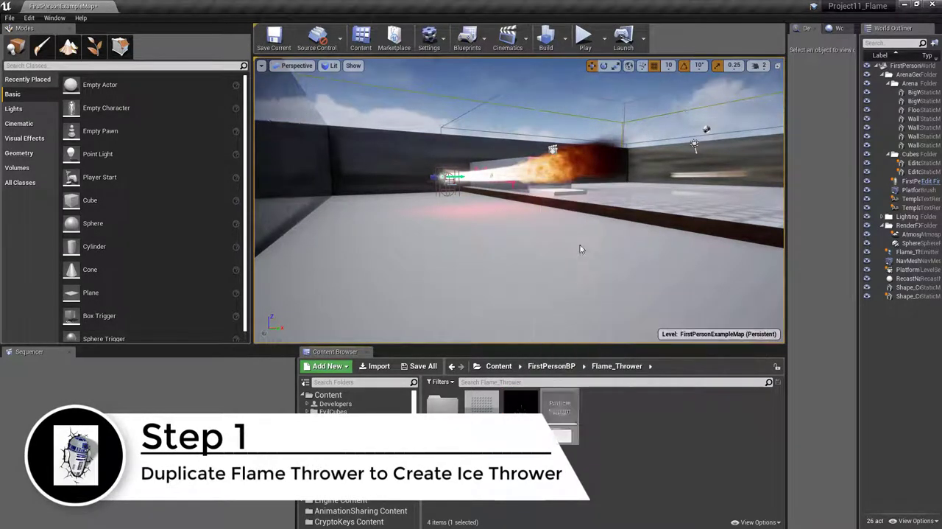
pyautogui.press('End')
pyautogui.press('BackSpace')
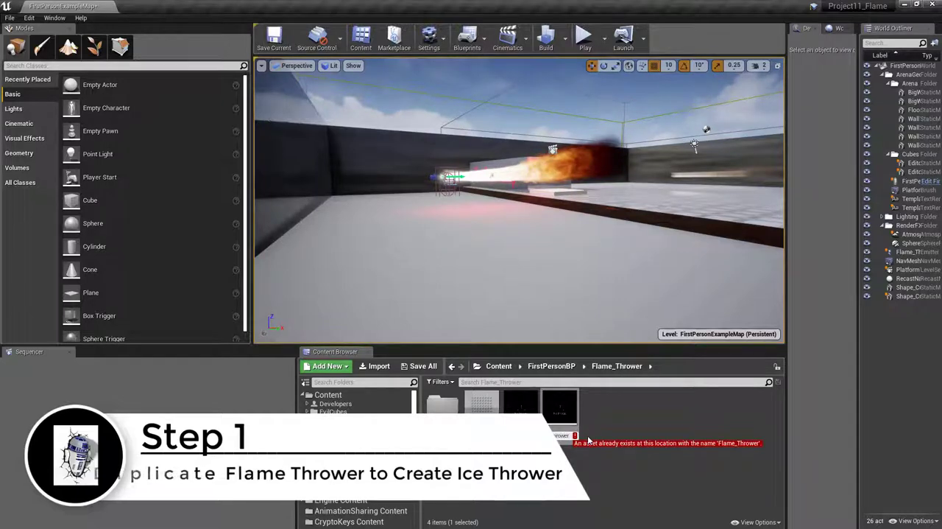
pyautogui.press('Left')
pyautogui.press('Left')
pyautogui.press('Left')
pyautogui.press('Left')
pyautogui.press('Left')
pyautogui.press('Left')
pyautogui.press('Left')
pyautogui.press('Left')
pyautogui.press('Left')
pyautogui.press('BackSpace')
pyautogui.press('BackSpace')
pyautogui.press('BackSpace')
pyautogui.press('BackSpace')
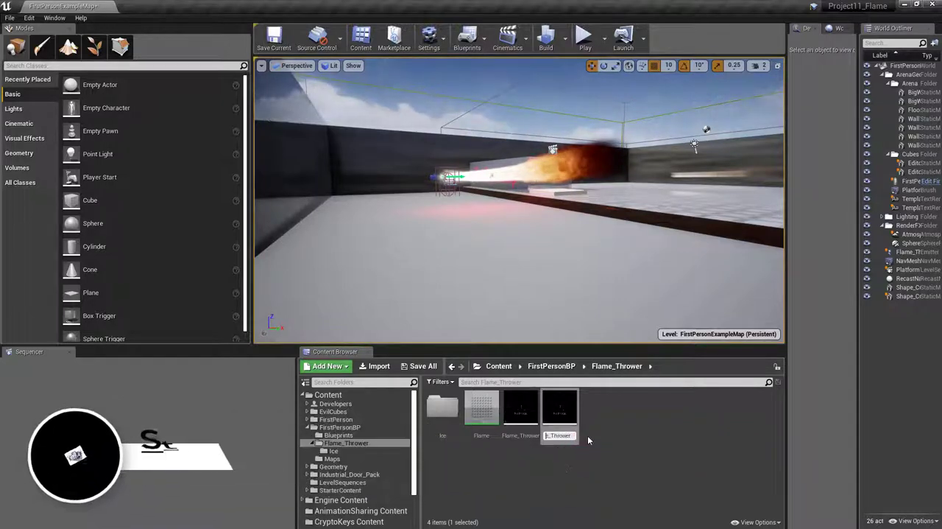
pyautogui.write('Ice')
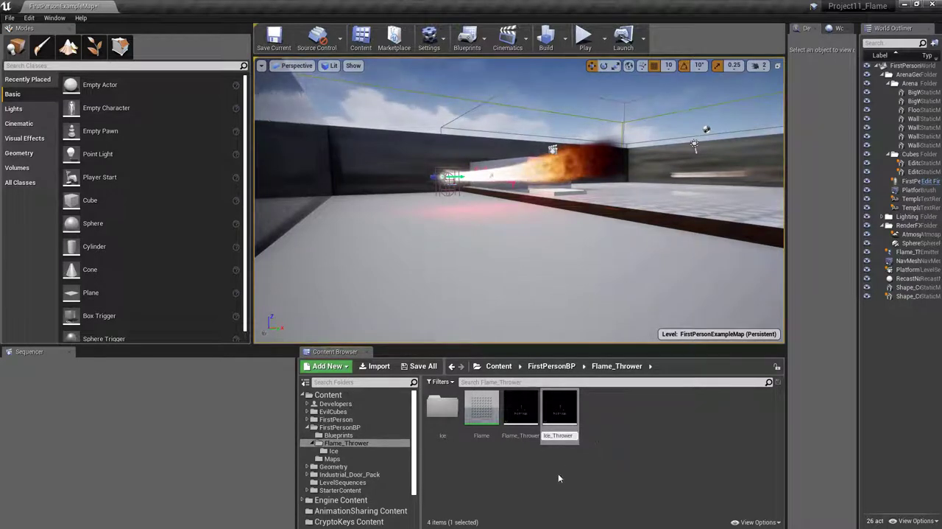
pyautogui.press('Return')
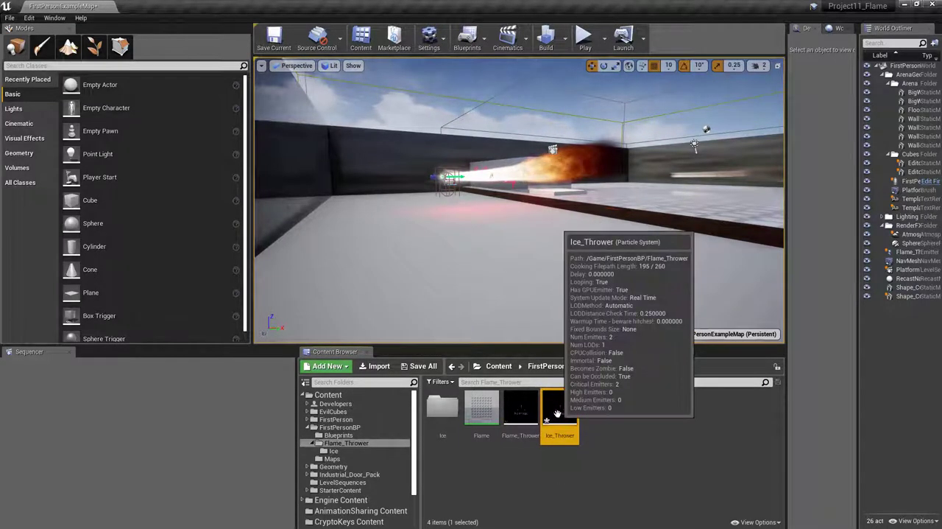
# Open the project's Ice folder in the Content Browser and bring up the Ice and GroundVFX File Explorer windows without overlapping file lists
pyautogui.doubleClick(446, 410)
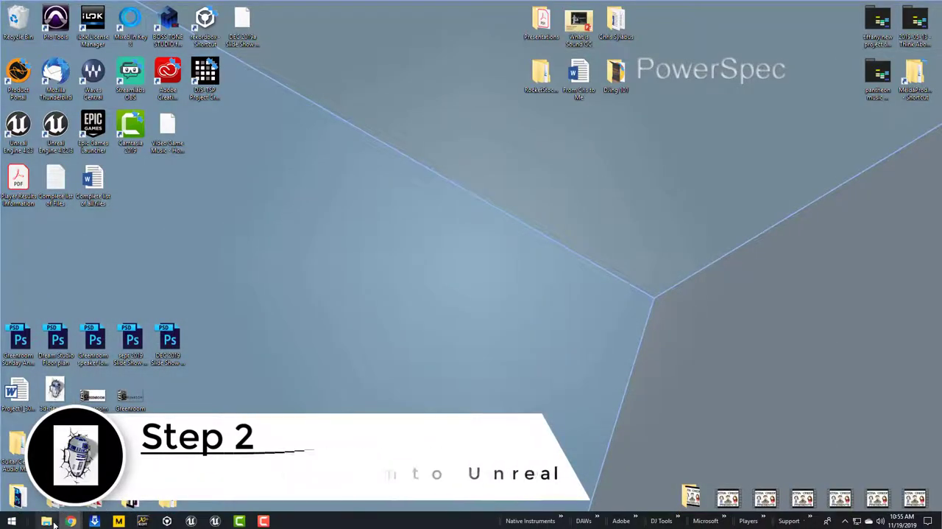
pyautogui.moveTo(54, 525)
pyautogui.click(84, 478)
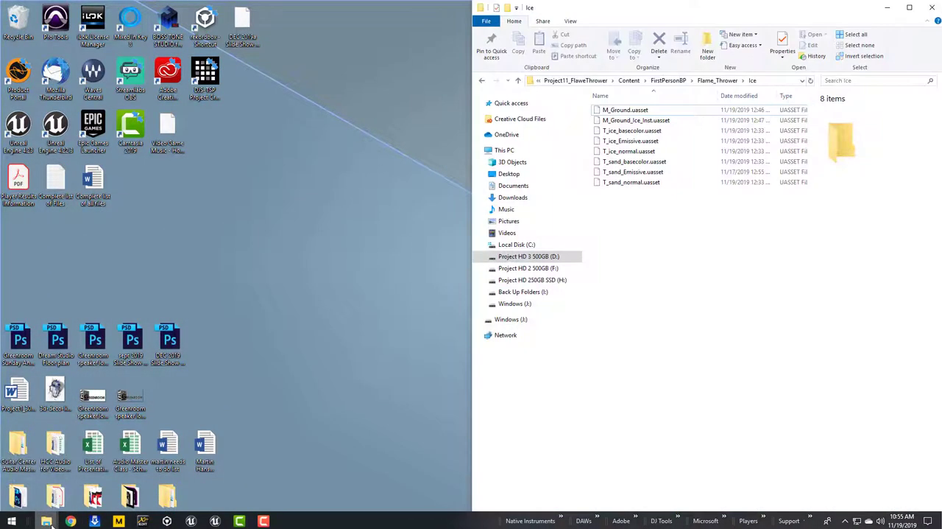
pyautogui.click(58, 480)
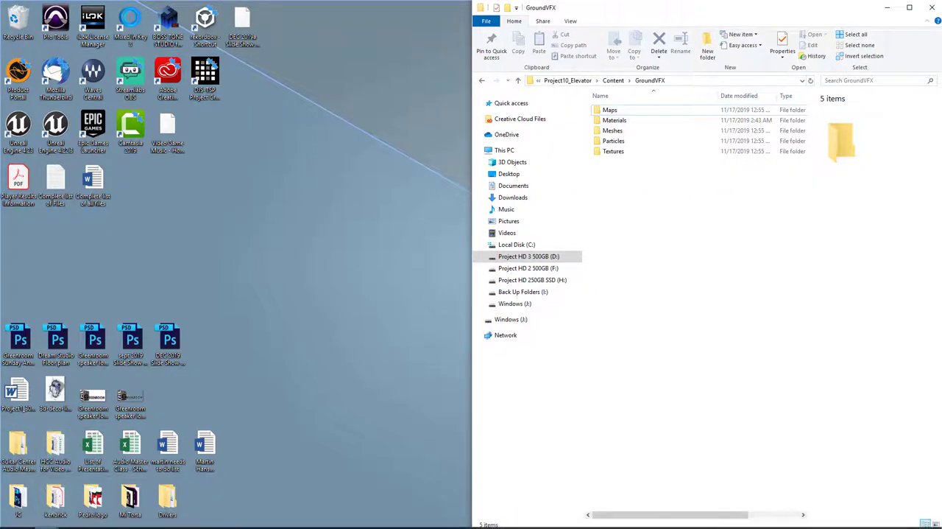
pyautogui.click(84, 486)
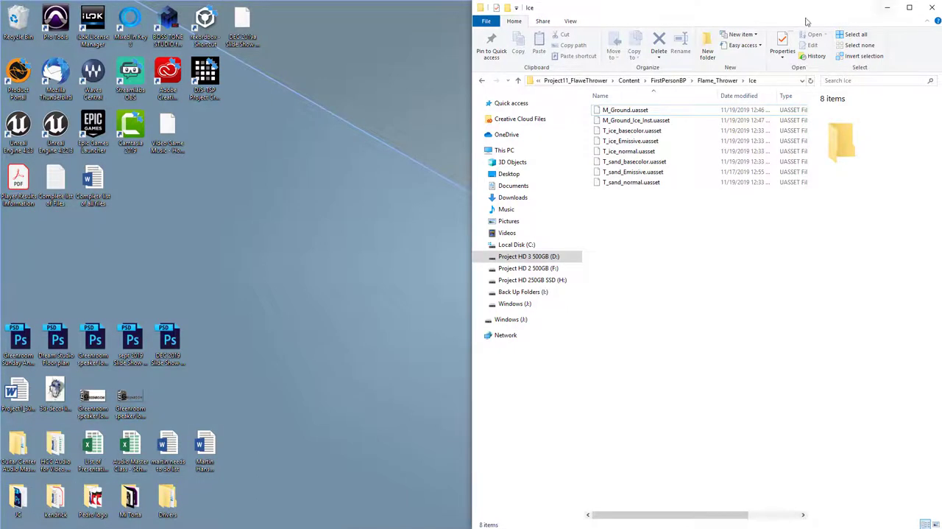
pyautogui.moveTo(806, 21); pyautogui.dragTo(398, 224)
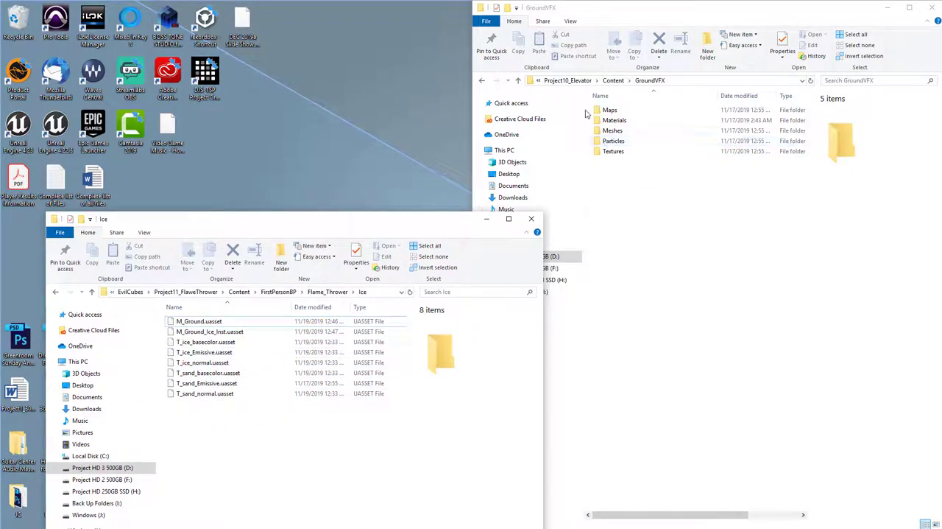
# Navigate the GroundVFX File Explorer window to EvilCubes > Project11_FlaweThrower > Content > FirstPersonBP > Flame_Thrower > Ice
pyautogui.click(519, 80)
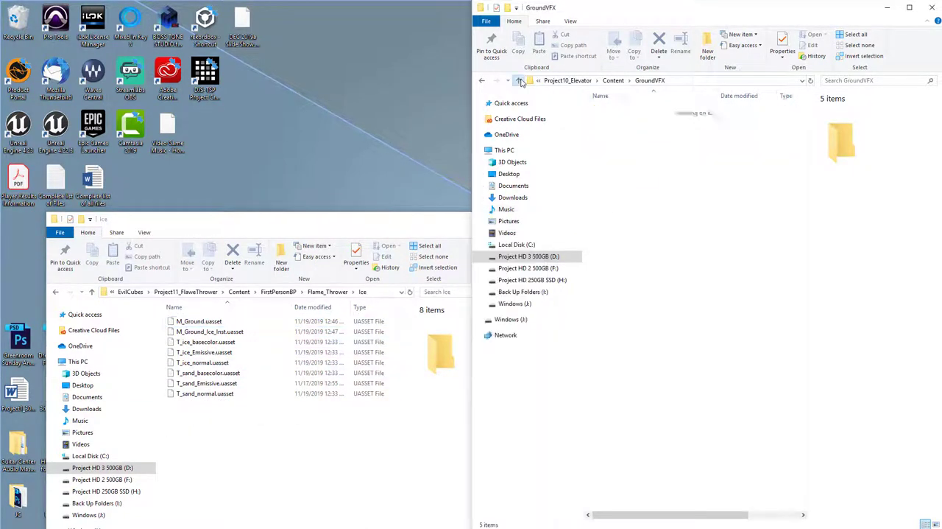
pyautogui.click(519, 80)
pyautogui.click(519, 80)
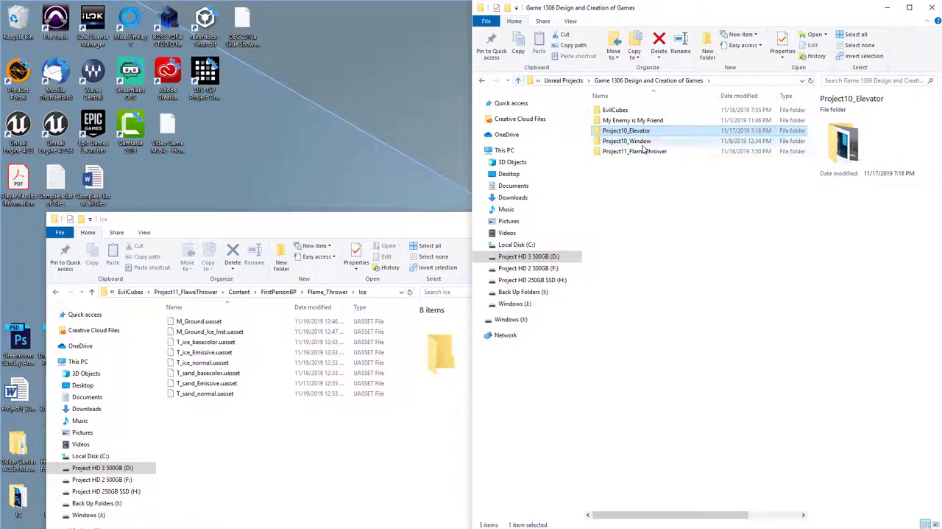
pyautogui.doubleClick(618, 110)
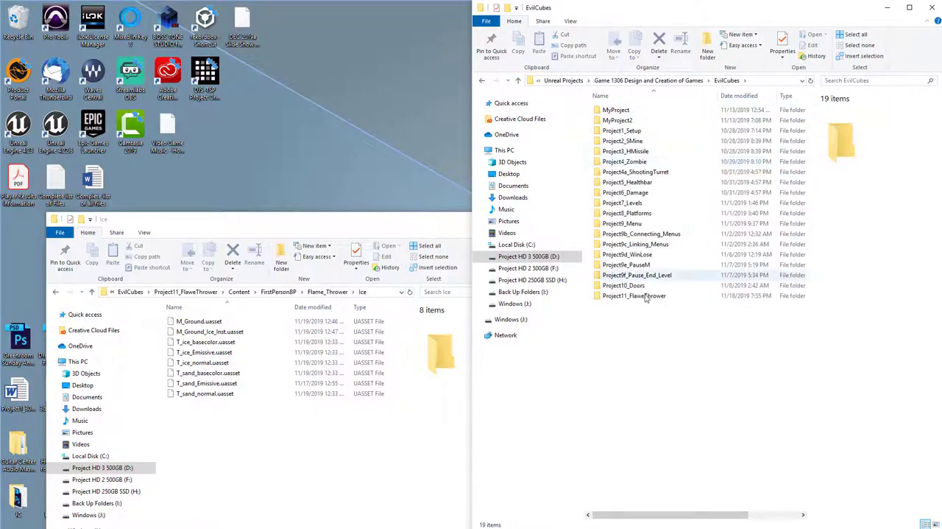
pyautogui.doubleClick(626, 297)
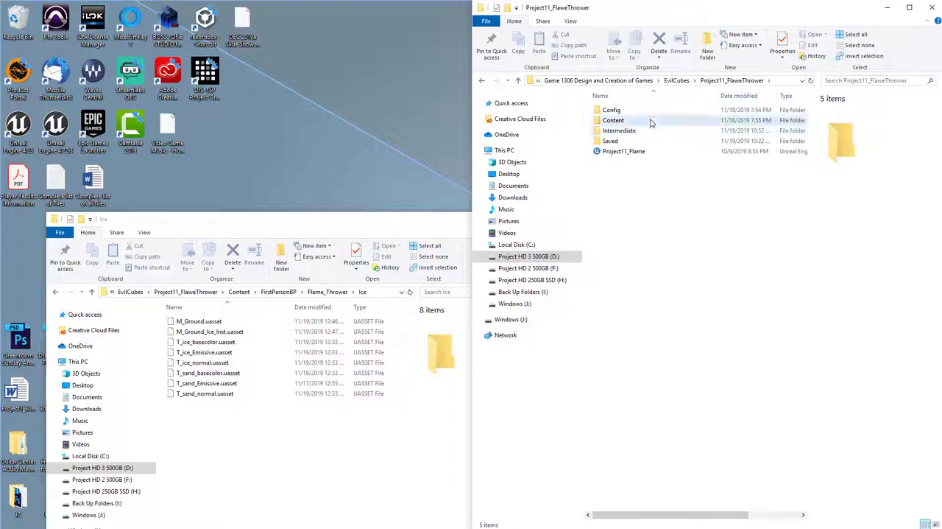
pyautogui.doubleClick(648, 120)
pyautogui.doubleClick(641, 152)
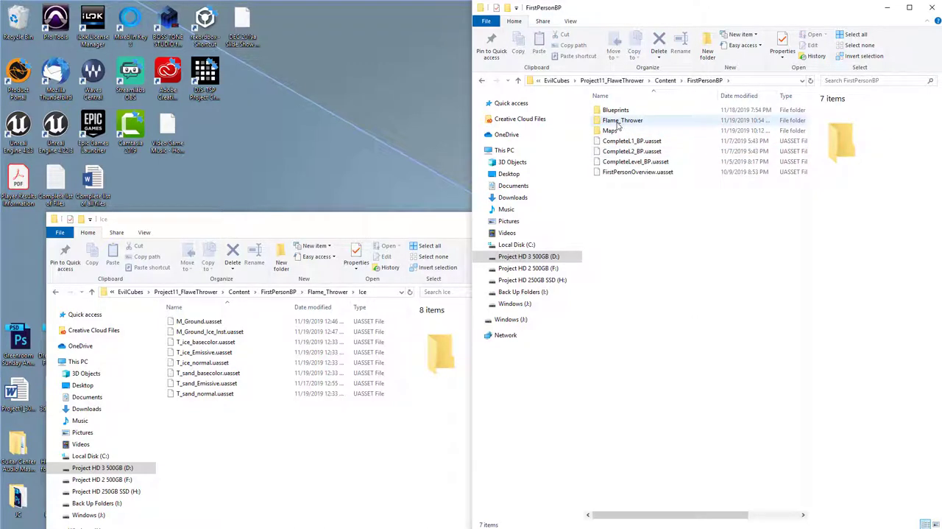
pyautogui.doubleClick(618, 121)
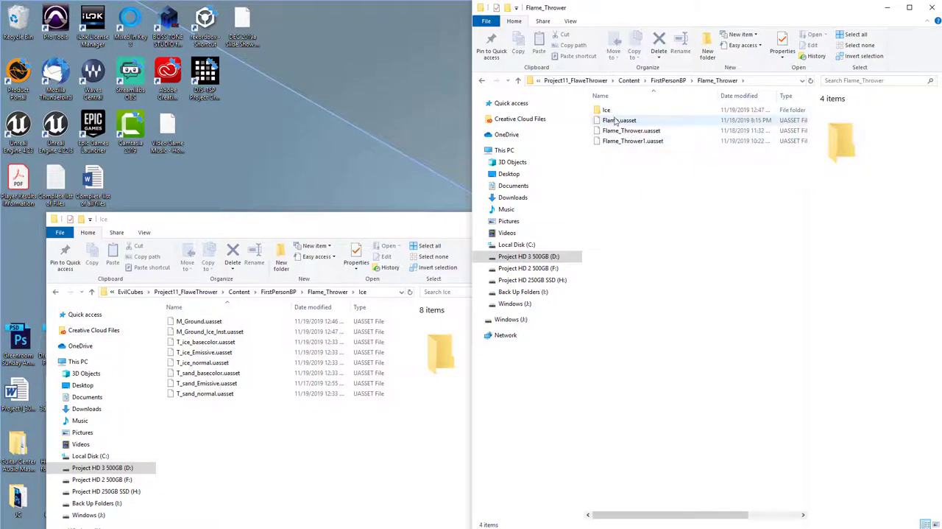
pyautogui.doubleClick(608, 111)
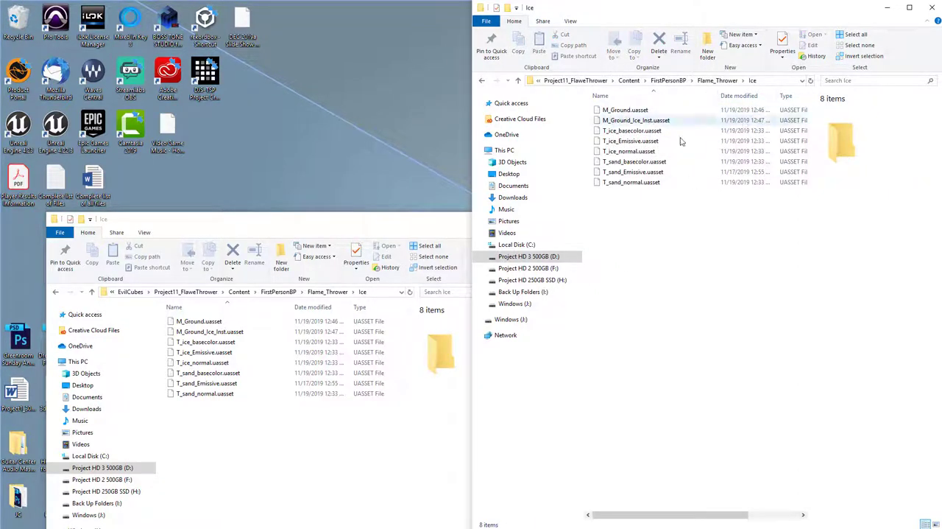
# Close both File Explorer windows and switch back to the Project11_Flame Unreal Editor
pyautogui.click(425, 231)
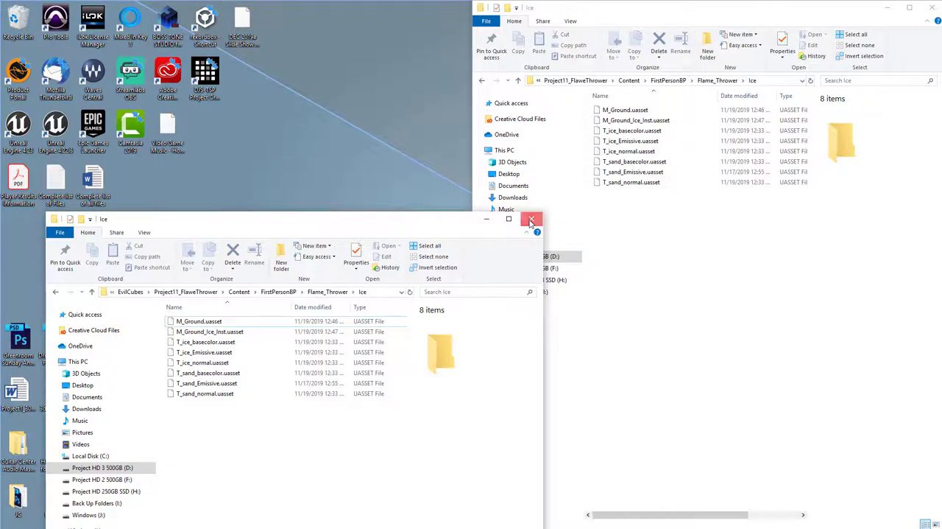
pyautogui.click(532, 220)
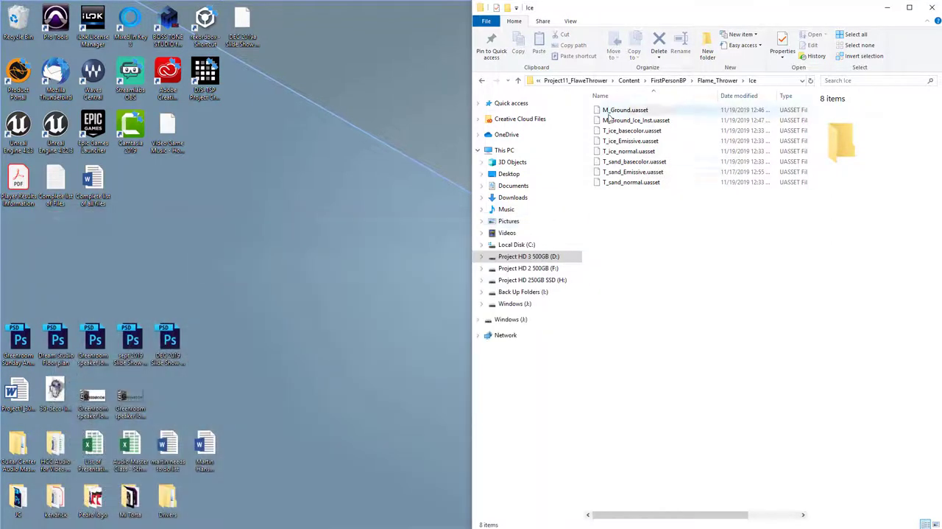
pyautogui.click(928, 7)
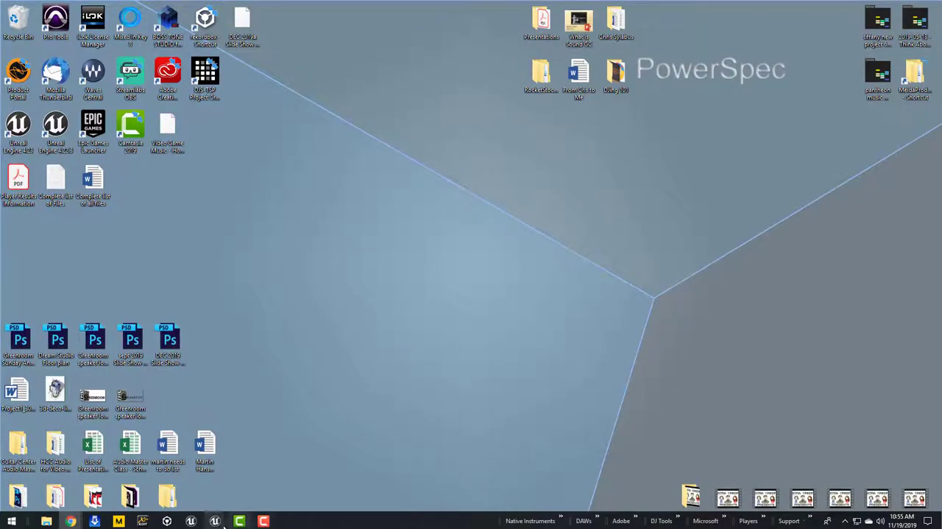
pyautogui.moveTo(215, 520)
pyautogui.click(298, 480)
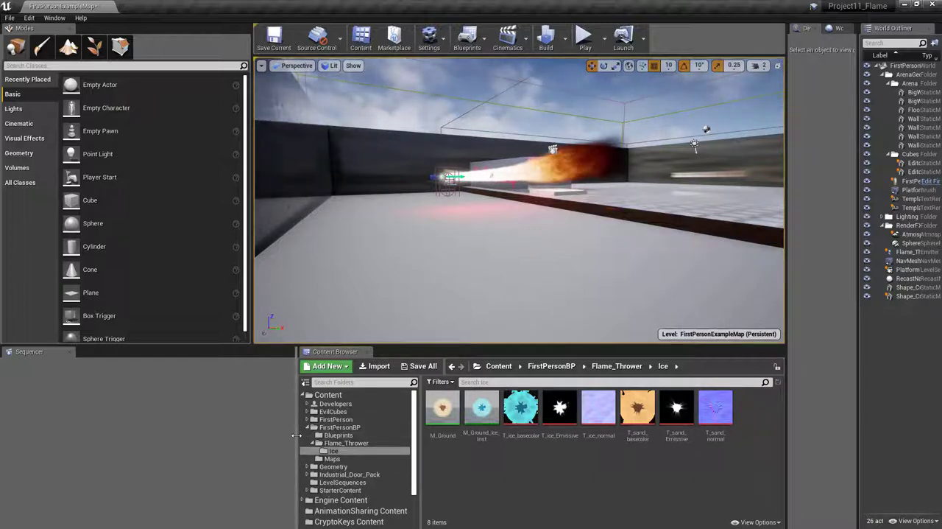
# Widen the Content Browser and open the Ice_Thrower particle system from FirstPersonBP/Flame_Thrower
pyautogui.moveTo(296, 436); pyautogui.dragTo(218, 435)
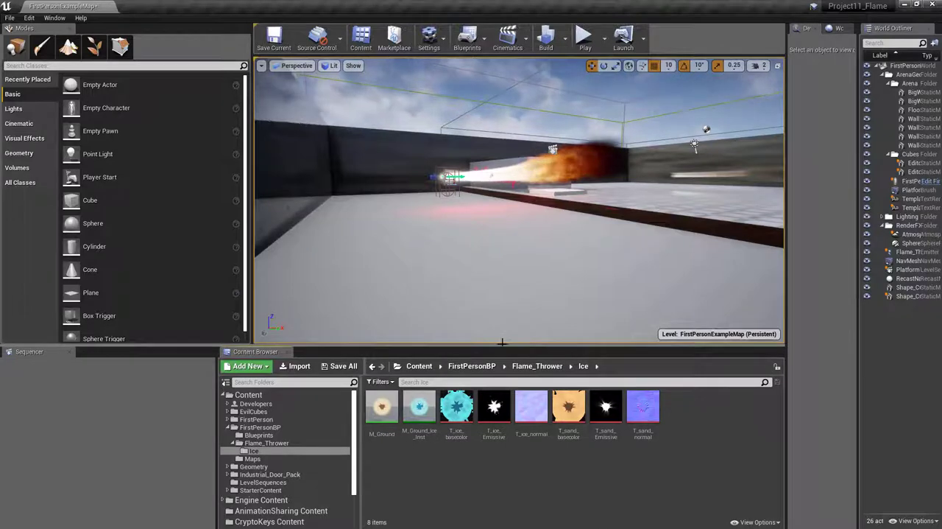
pyautogui.click(472, 366)
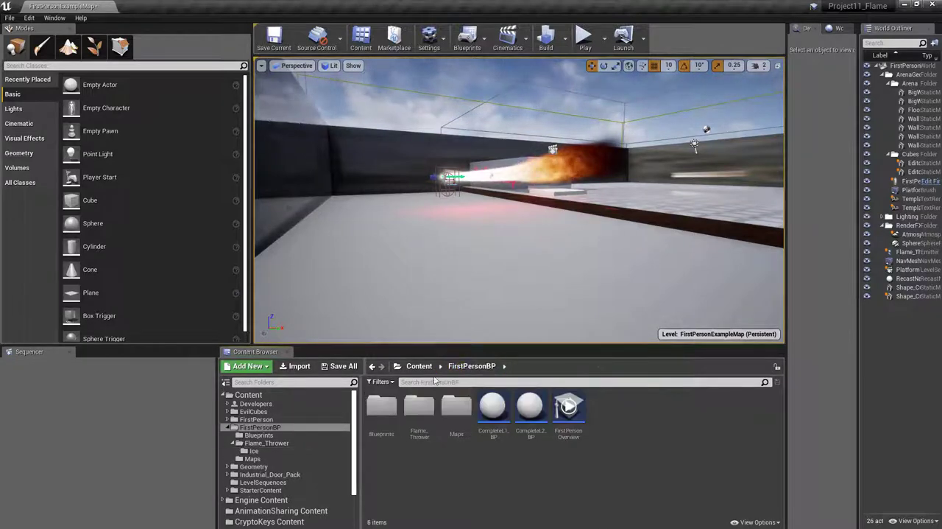
pyautogui.doubleClick(419, 407)
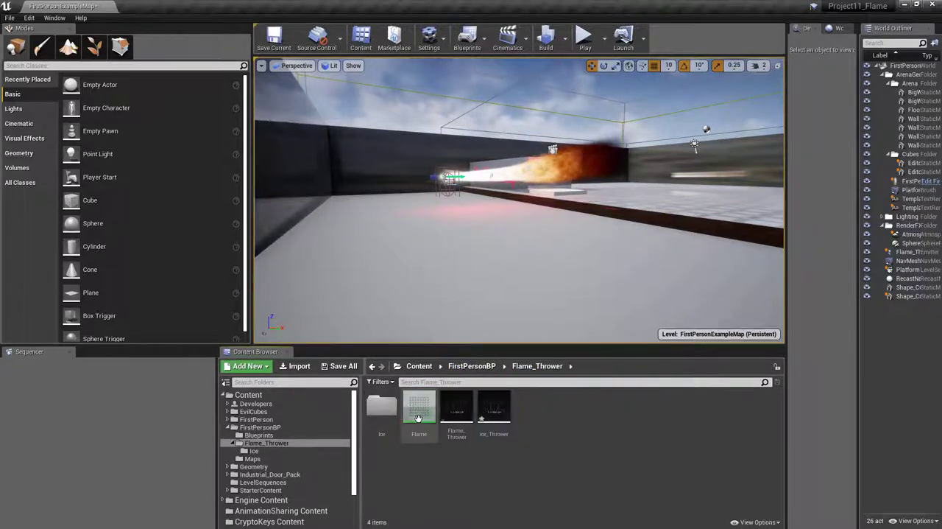
pyautogui.doubleClick(493, 408)
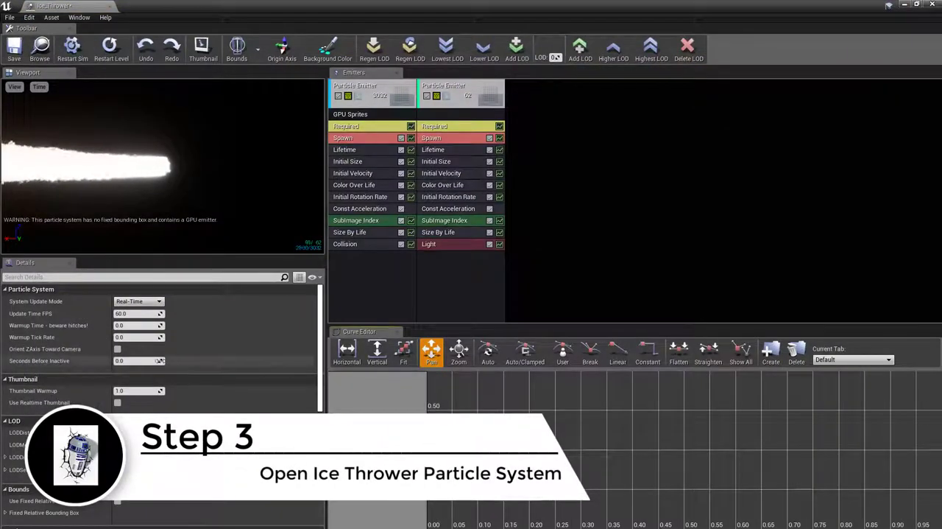
# Select the GPU Sprites emitter's Required module and tile the Ice_Thrower editor side by side with the level editor
pyautogui.click(384, 129)
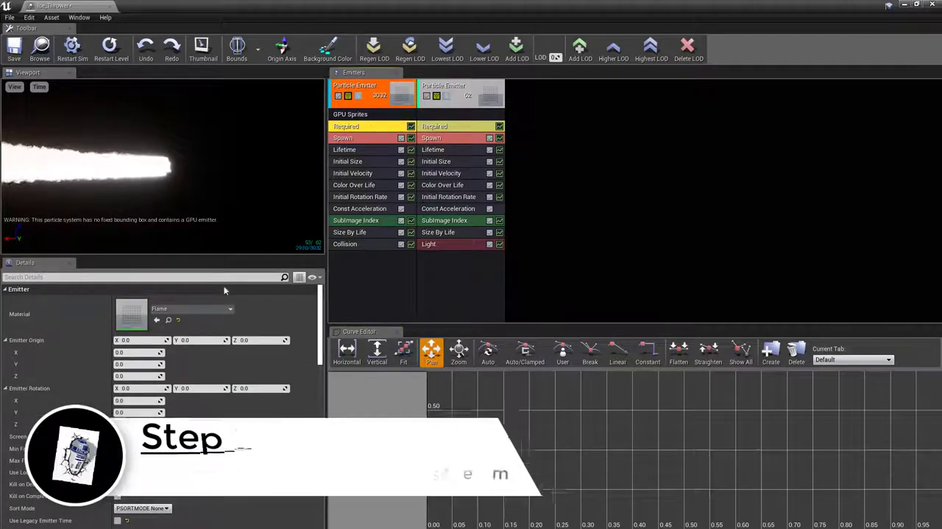
pyautogui.click(179, 310)
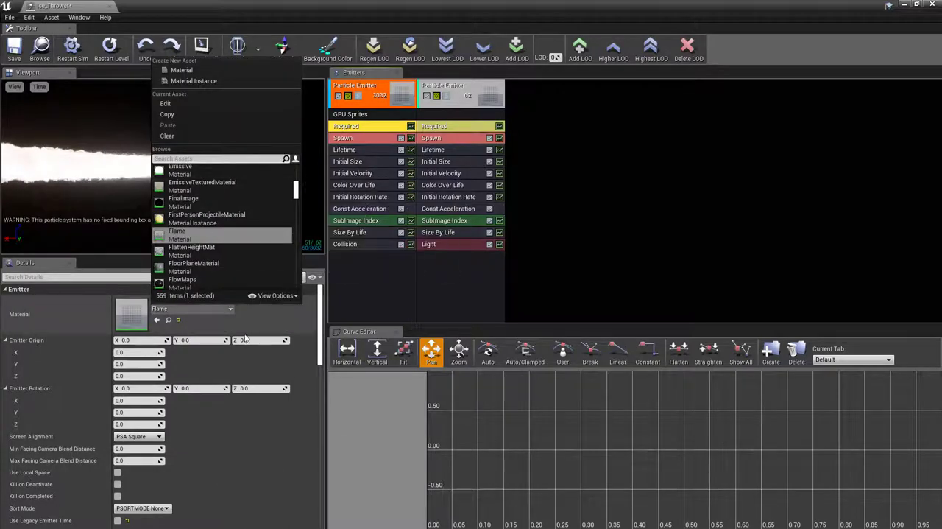
pyautogui.moveTo(446, 9); pyautogui.dragTo(941, 169)
pyautogui.click(164, 123)
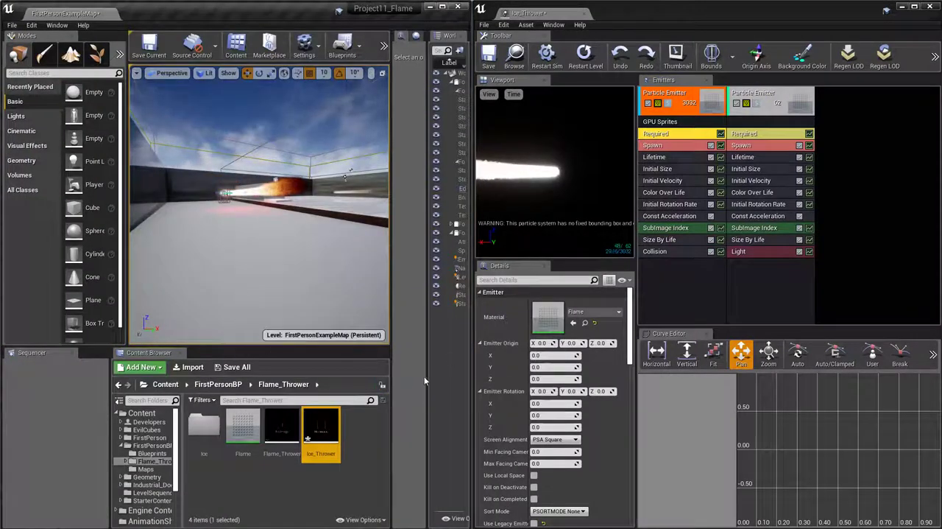
# Assign M_Ground_Ice_Inst from the Flame_Thrower/Ice folder as the material of the GPU Sprites emitter's Required module
pyautogui.doubleClick(198, 425)
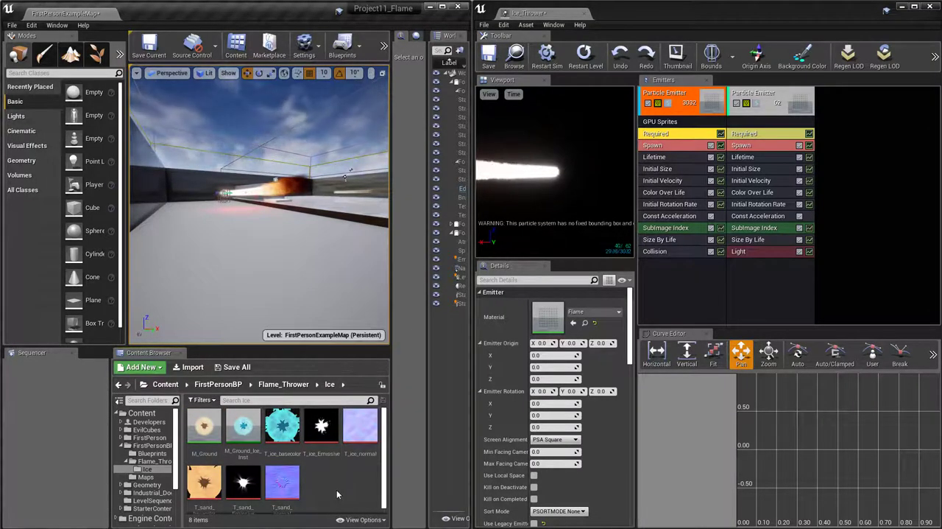
pyautogui.click(242, 432)
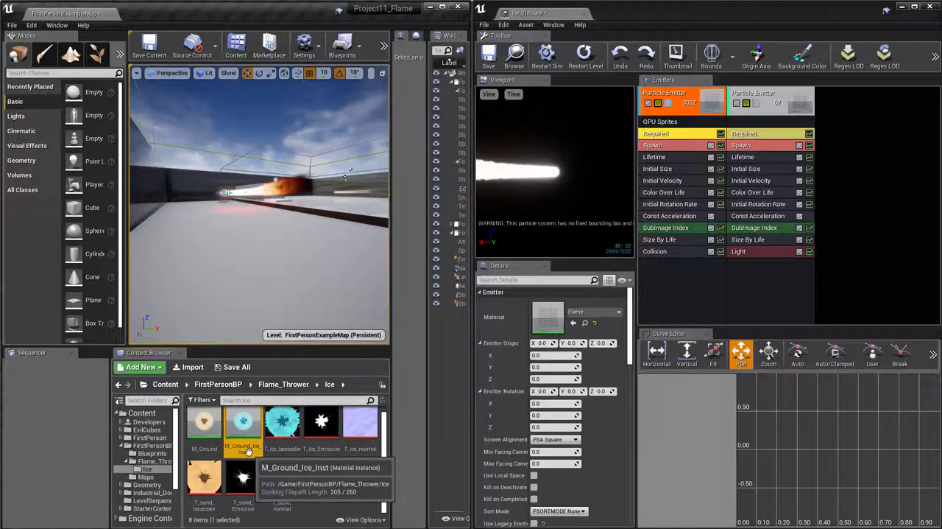
pyautogui.moveTo(246, 451); pyautogui.dragTo(548, 321)
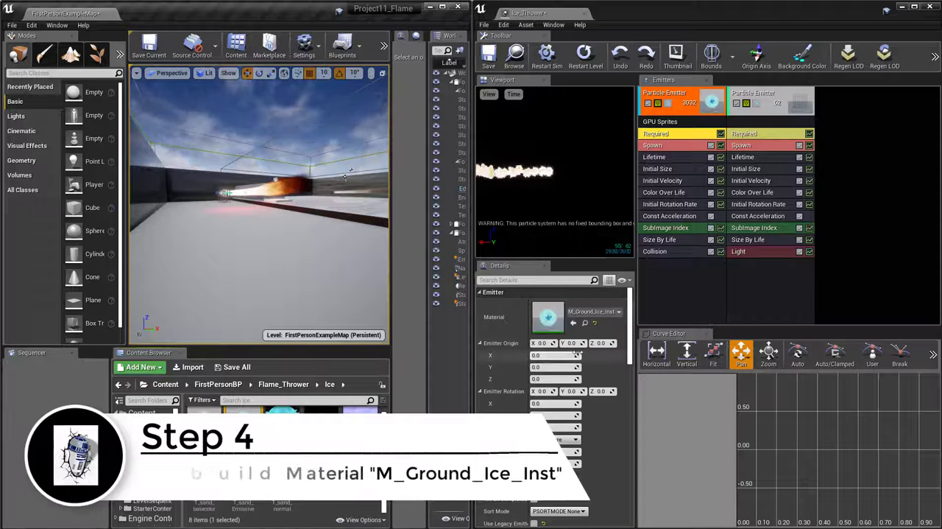
# Open the emitter's M_Ground_Ice_Inst material instance and maximize its editor window to view the preview and parameters
pyautogui.doubleClick(547, 316)
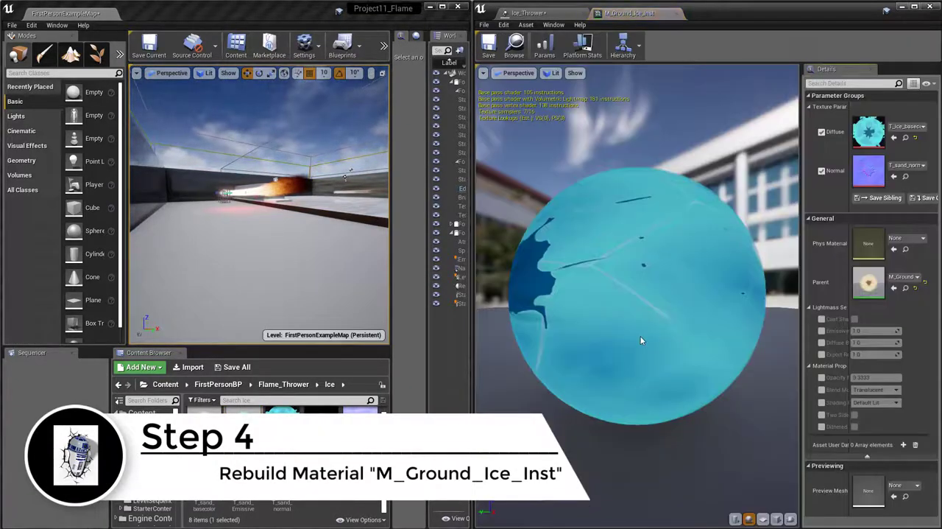
pyautogui.scroll(-3, 641, 340)
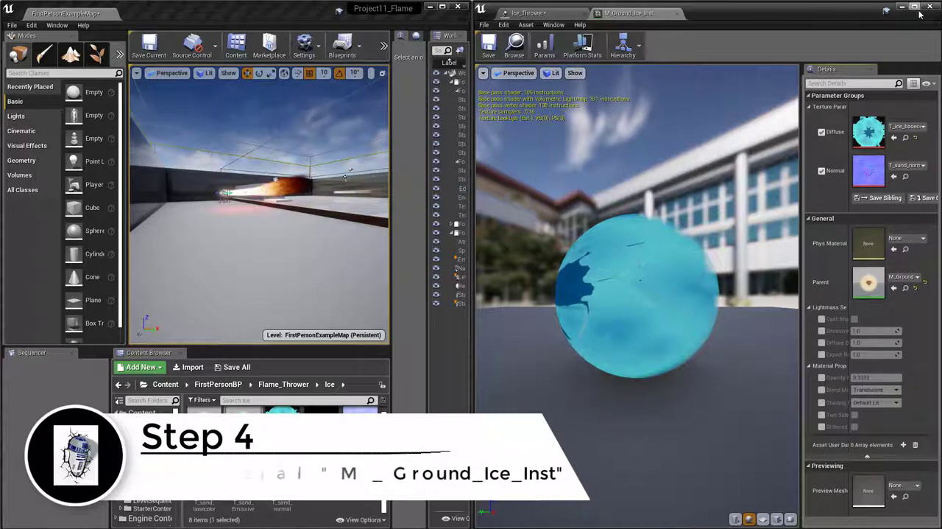
pyautogui.doubleClick(678, 4)
pyautogui.scroll(-3, 562, 314)
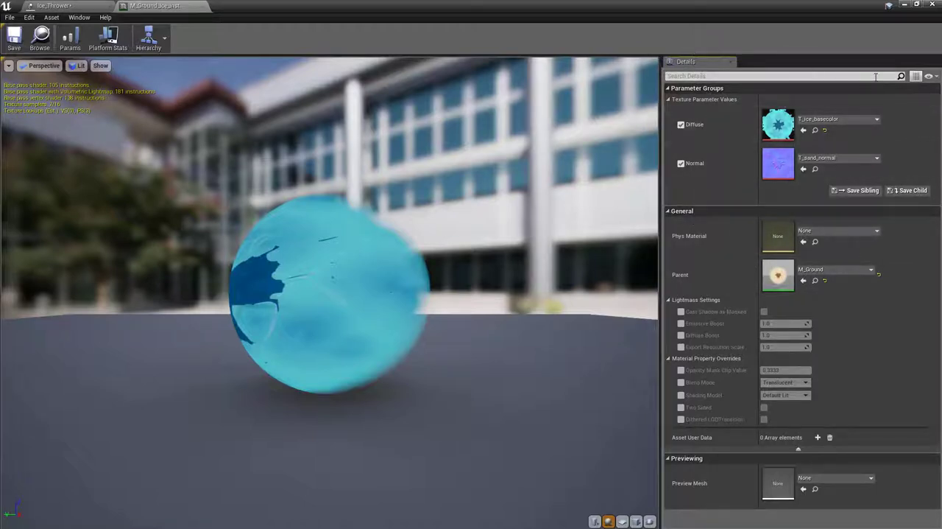
# Open the material instance in the Property Matrix and expand Parameter Groups down to both texture parameters' values
pyautogui.click(915, 76)
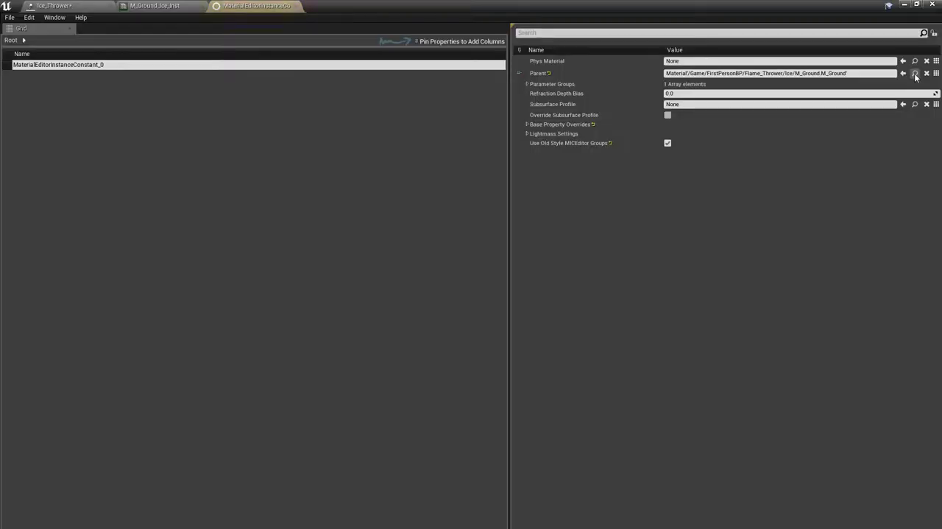
pyautogui.click(528, 84)
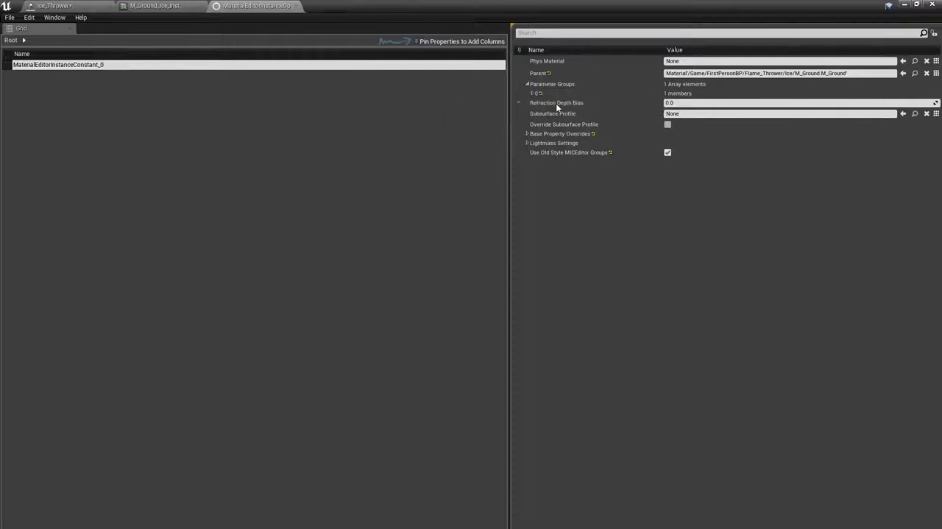
pyautogui.click(935, 73)
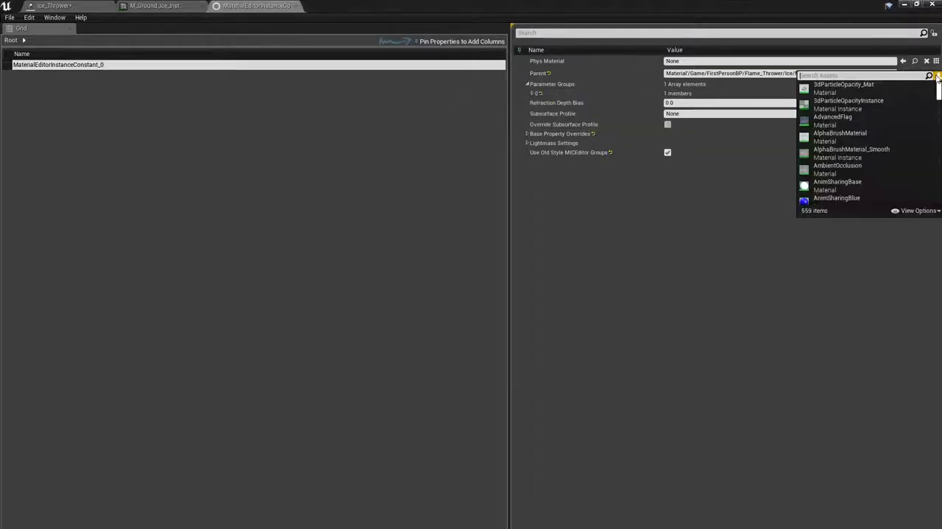
pyautogui.click(854, 286)
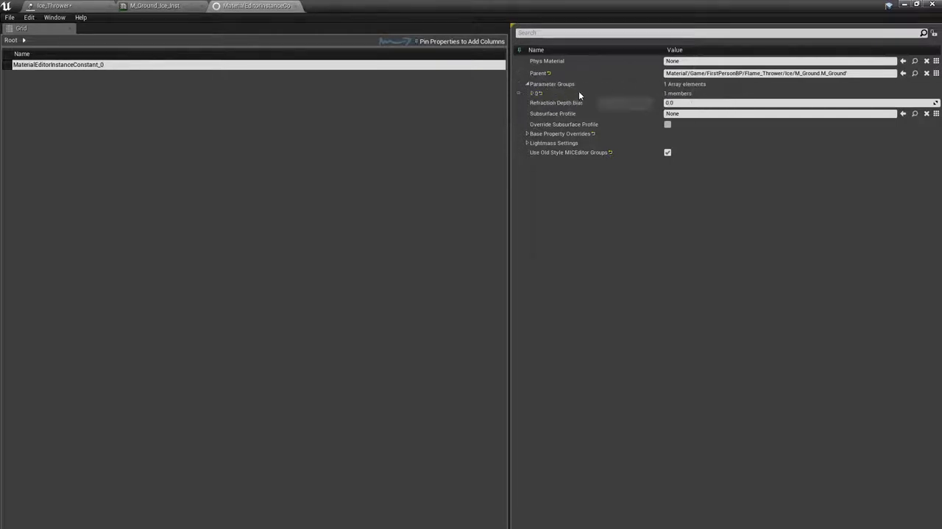
pyautogui.click(534, 93)
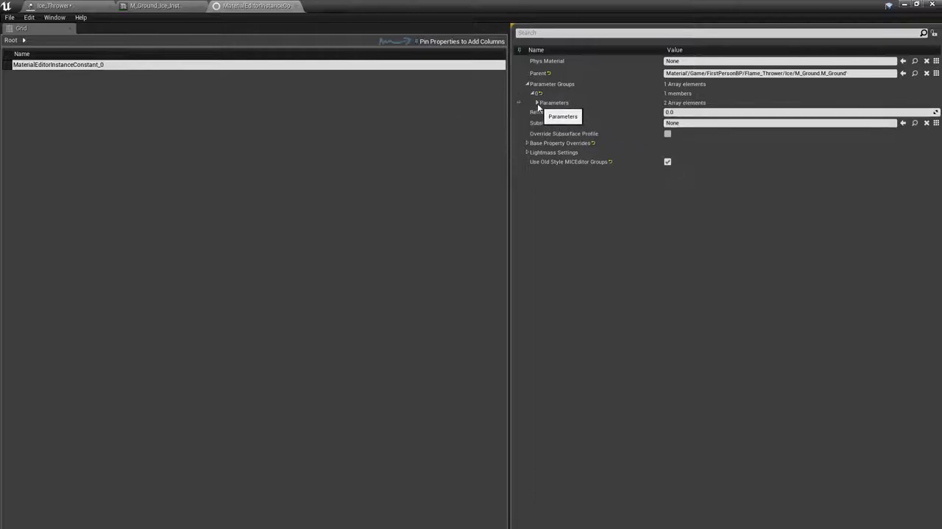
pyautogui.click(537, 103)
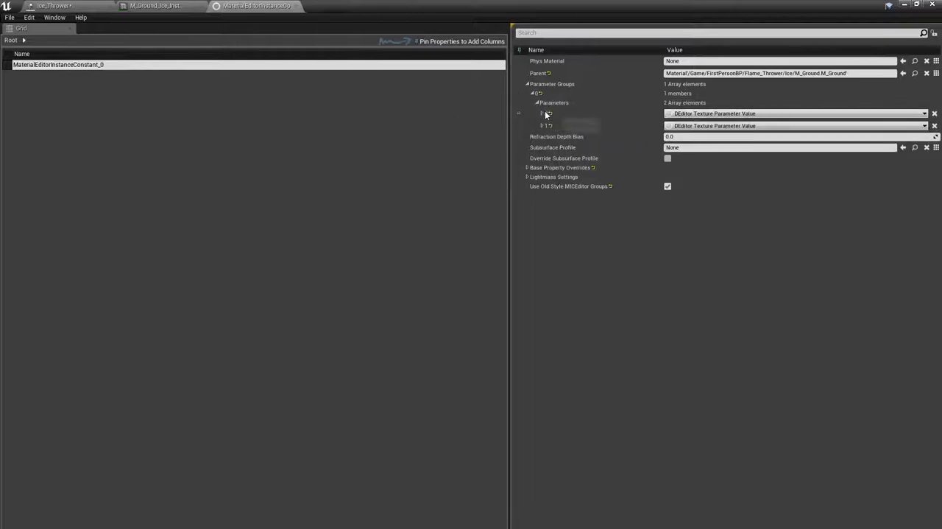
pyautogui.click(542, 113)
pyautogui.click(542, 156)
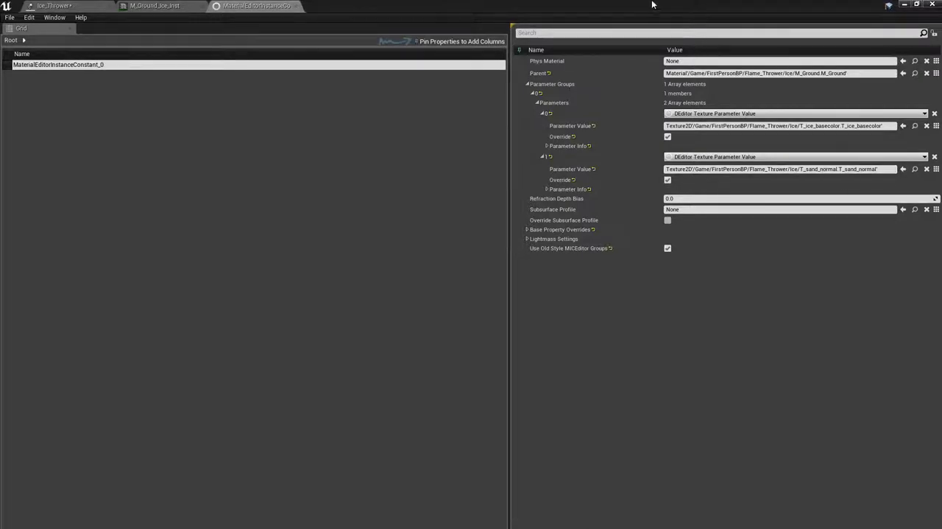
# Tile the Property Matrix beside the level editor, widen its properties pane, and locate the T_sand_basecolor and T_sand_normal textures in the Ice folder
pyautogui.moveTo(601, 8); pyautogui.dragTo(941, 29)
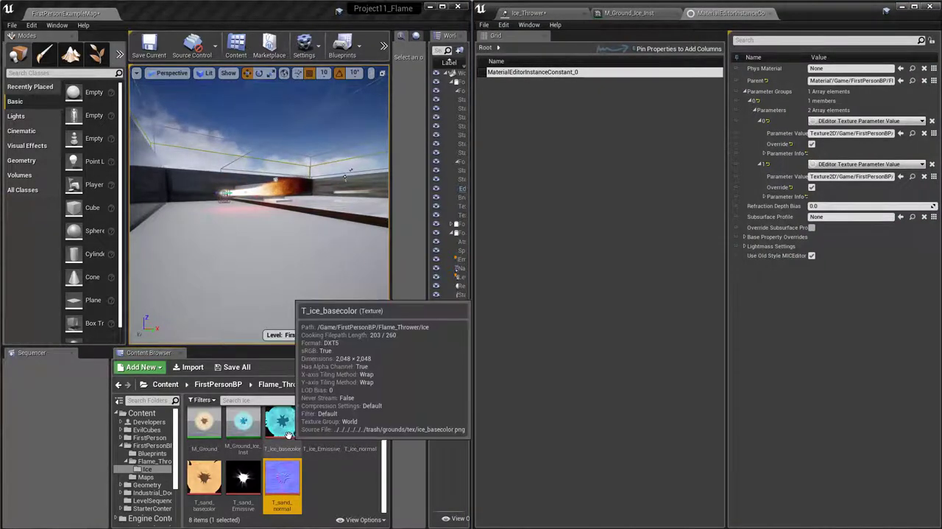
pyautogui.moveTo(284, 432); pyautogui.dragTo(261, 438)
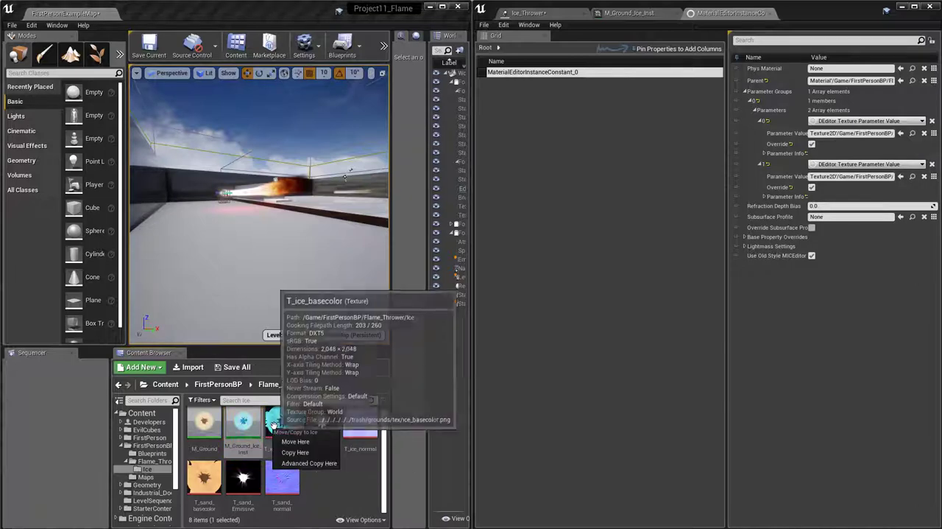
pyautogui.click(338, 503)
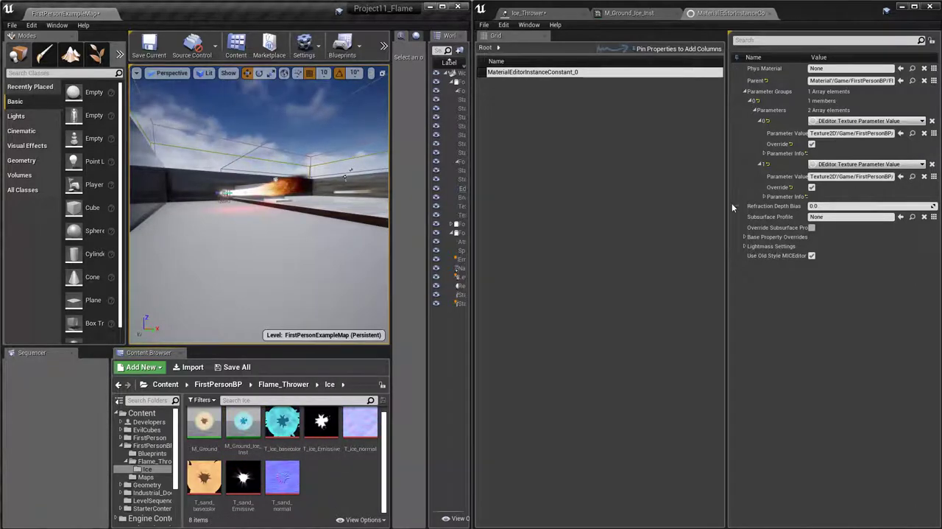
pyautogui.moveTo(727, 206); pyautogui.dragTo(572, 206)
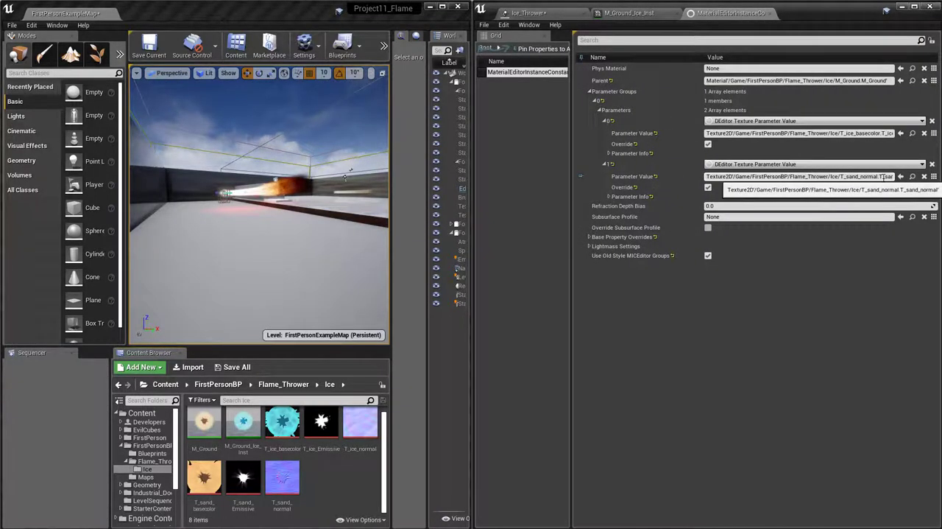
pyautogui.click(204, 477)
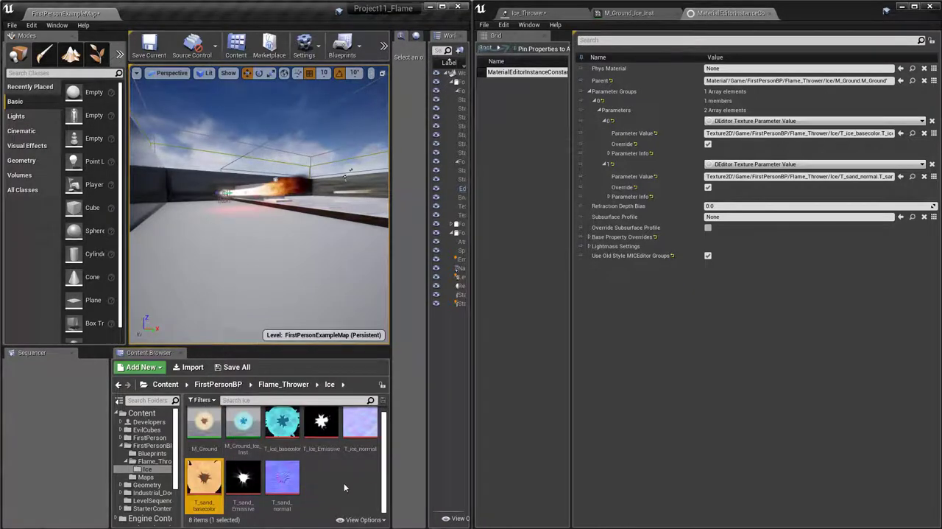
pyautogui.click(280, 481)
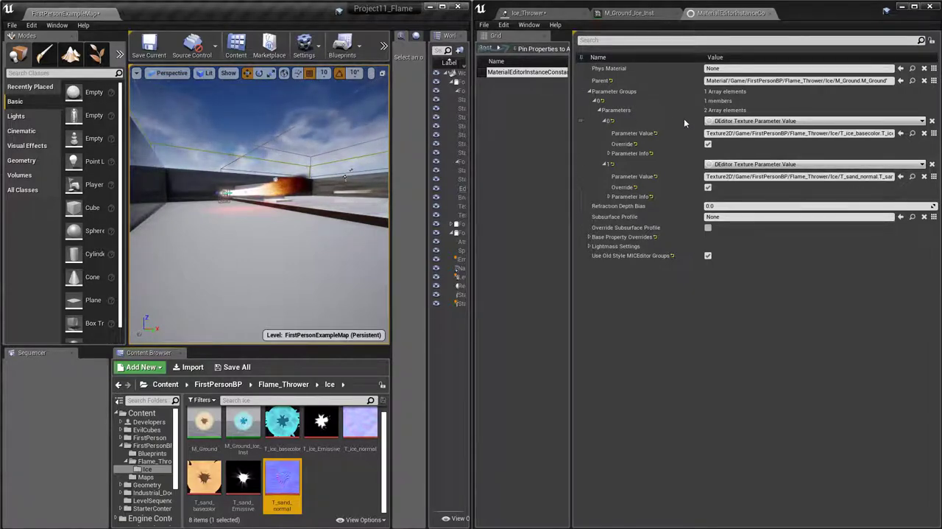
# Open M_Ground, the parent material of M_Ground_Ice_Inst, and examine its node graph and the Normal texture parameter
pyautogui.click(652, 15)
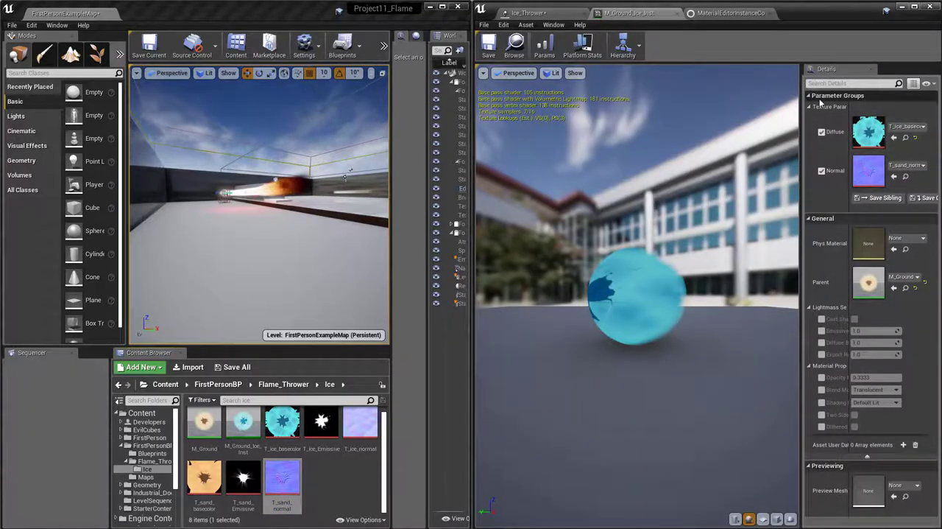
pyautogui.doubleClick(868, 282)
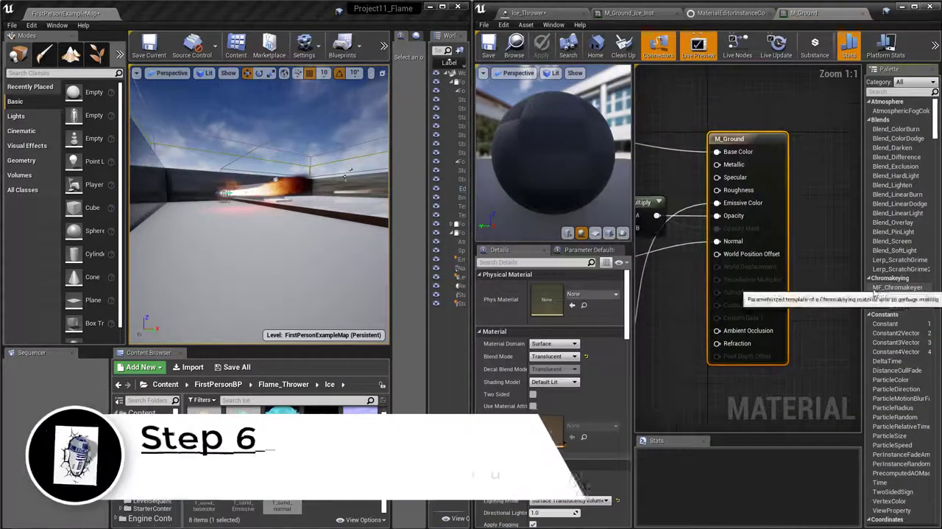
pyautogui.scroll(-5, 819, 274)
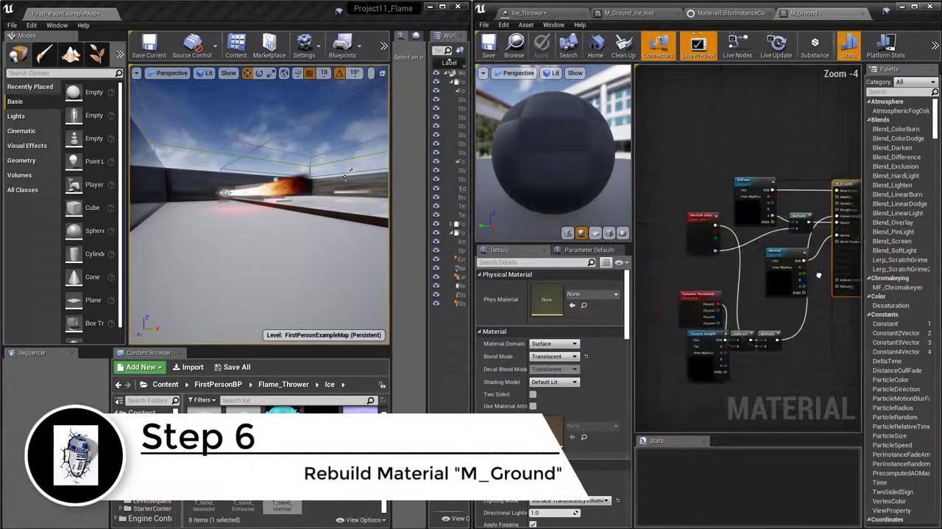
pyautogui.moveTo(818, 275); pyautogui.dragTo(839, 265, button='right')
pyautogui.moveTo(735, 257); pyautogui.dragTo(721, 250, button='right')
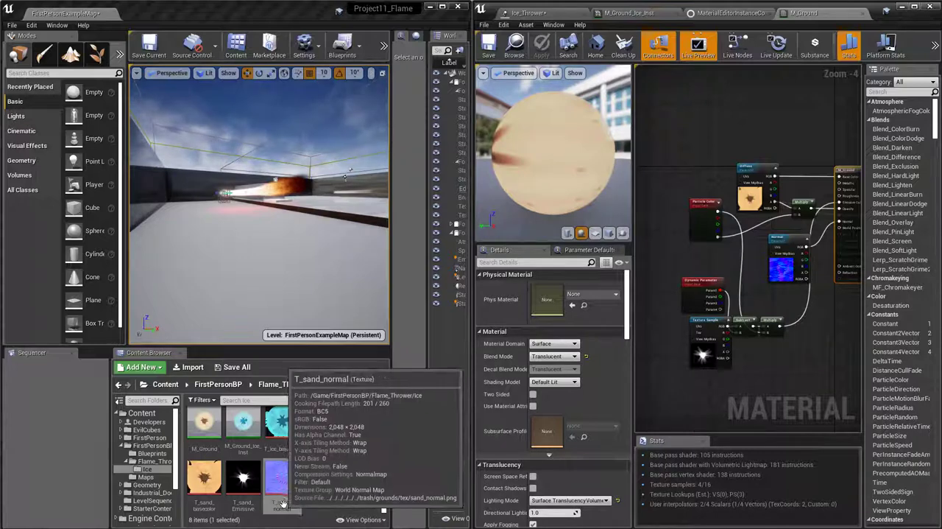
pyautogui.click(778, 274)
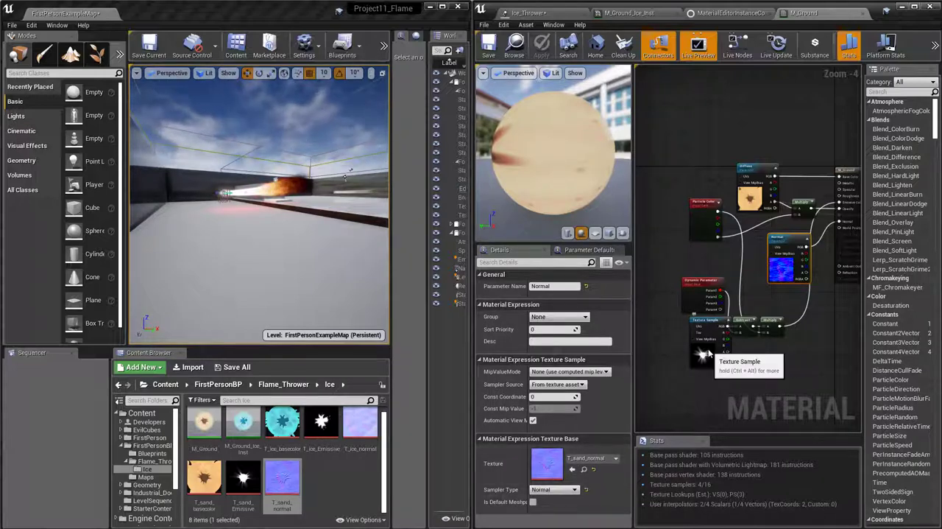
# Try T_ice_Emissive as the texture of the Texture Sample node in M_Ground
pyautogui.click(703, 353)
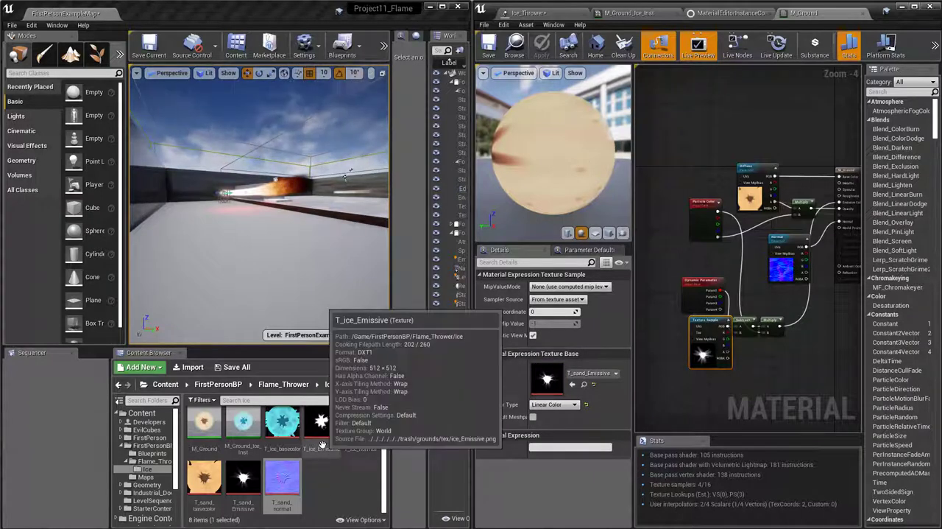
pyautogui.click(242, 480)
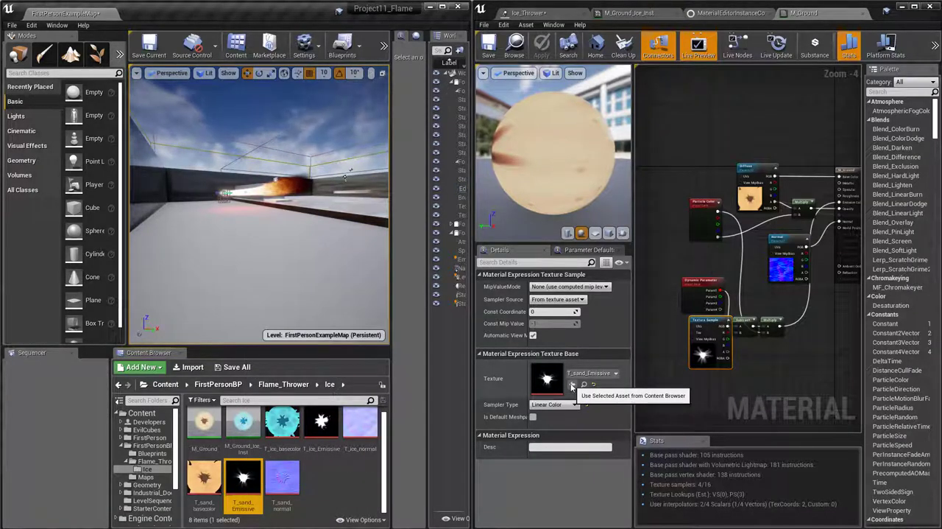
pyautogui.click(321, 427)
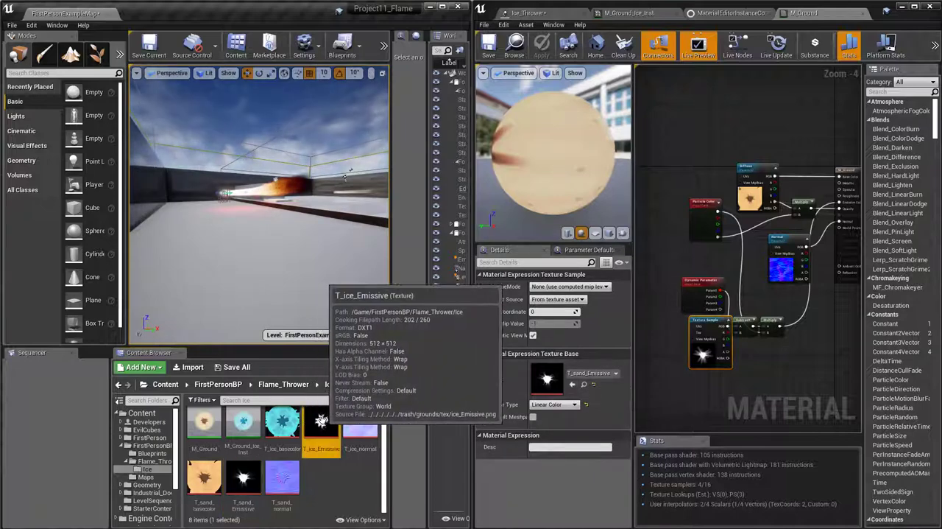
pyautogui.click(572, 383)
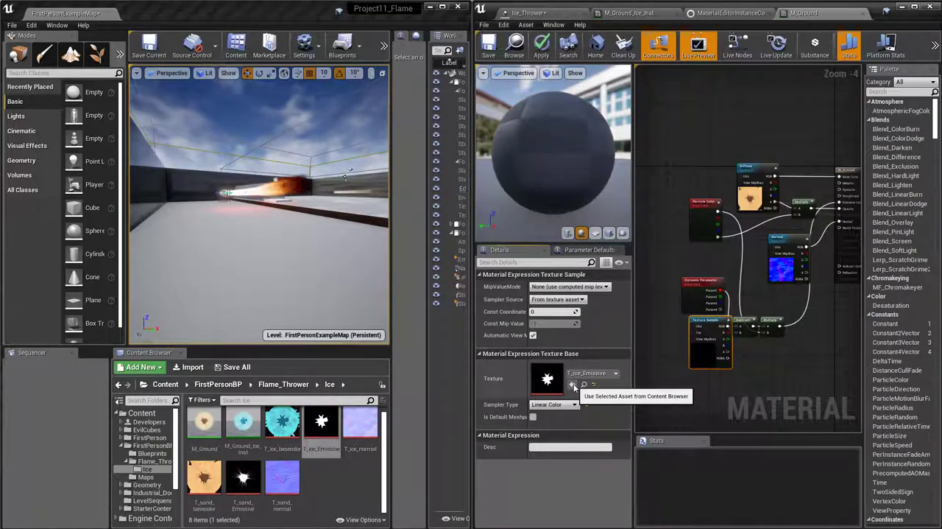
# Set the Texture Sample node's texture back to T_sand_Emissive
pyautogui.click(243, 482)
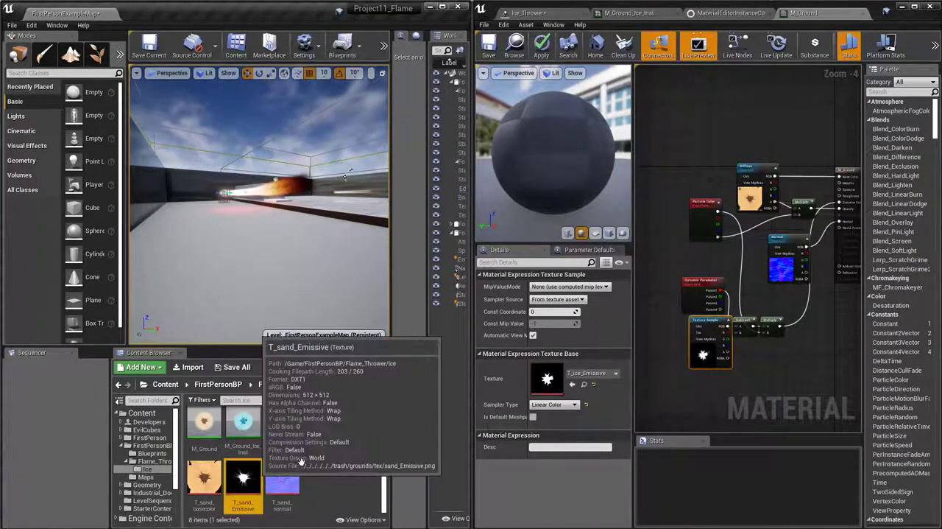
pyautogui.click(572, 384)
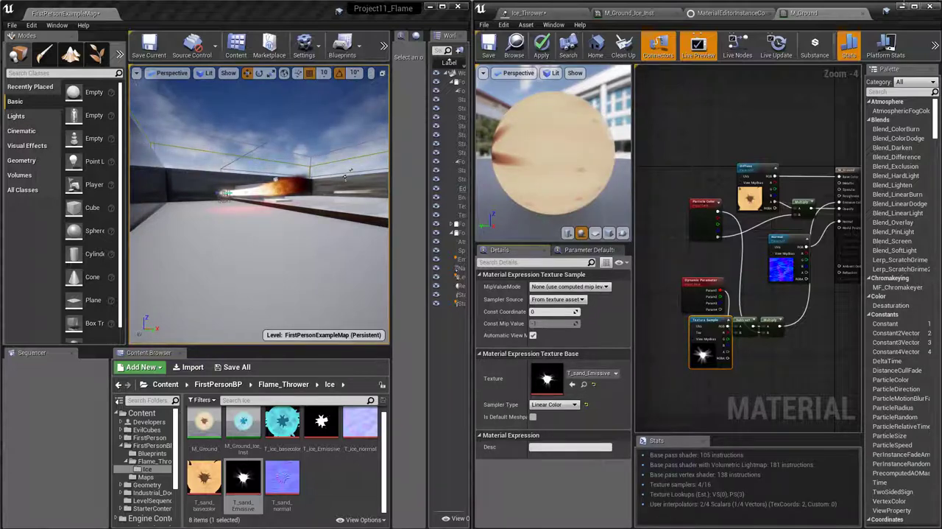
# Check the M_Ground_Ice_Inst preview, reopen its parent M_Ground, and close it, applying the changes to the original material
pyautogui.click(657, 14)
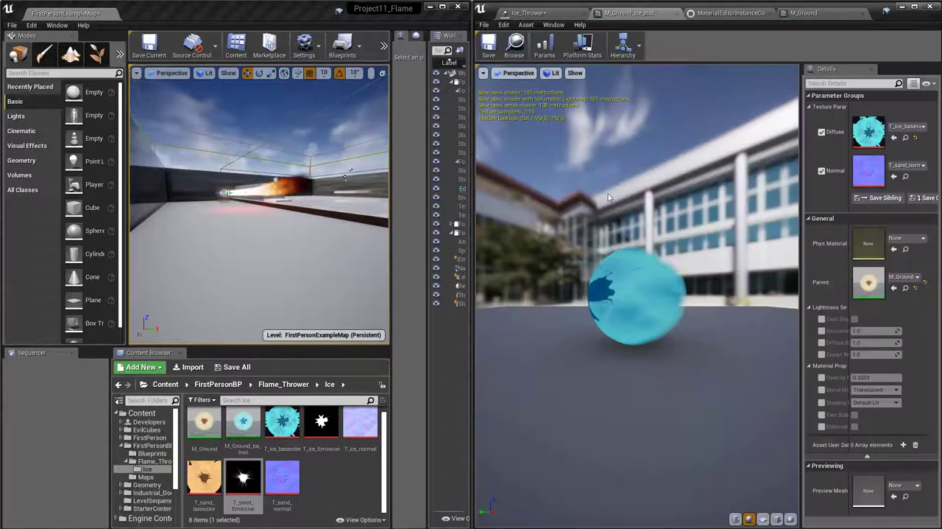
pyautogui.moveTo(612, 332)
pyautogui.mouseDown(button='right')
pyautogui.moveTo(612, 368)
pyautogui.moveTo(612, 344)
pyautogui.mouseUp(button='right')
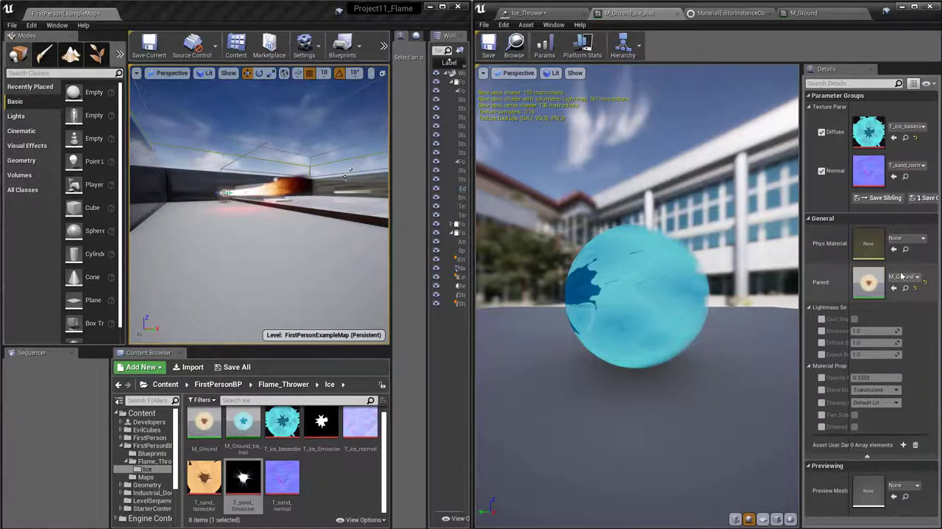
pyautogui.doubleClick(872, 290)
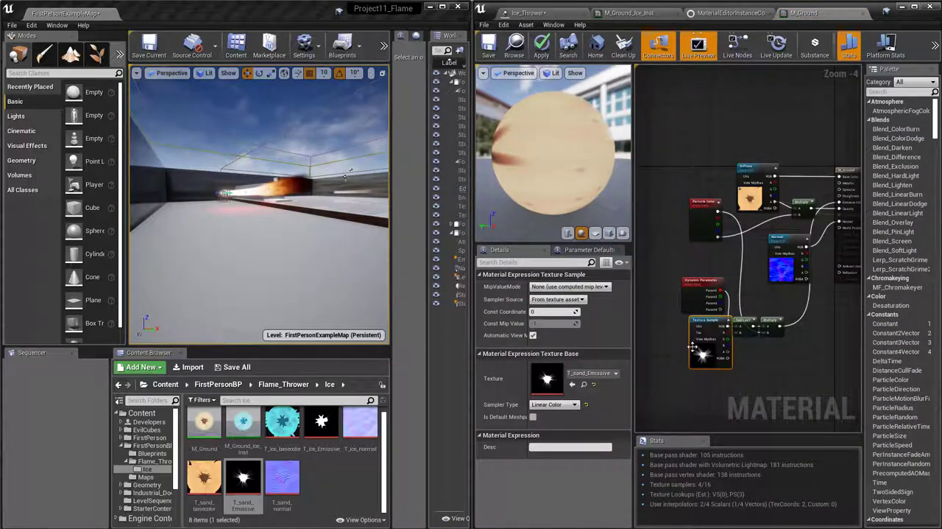
pyautogui.click(863, 13)
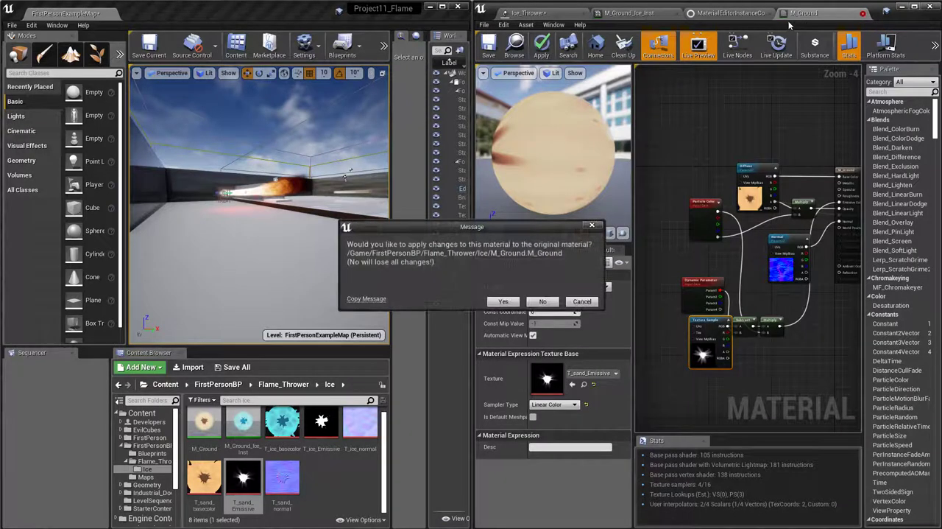
pyautogui.click(503, 302)
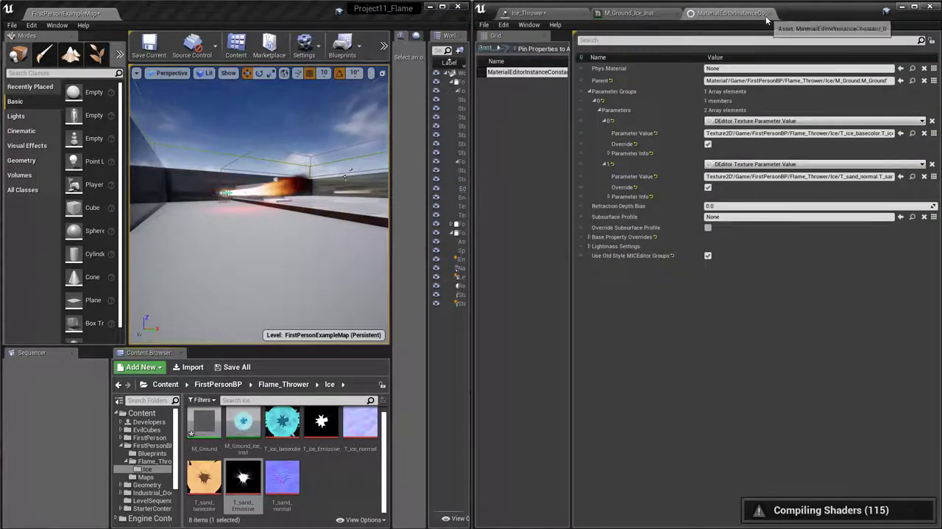
# Close the material instance's property editor, save M_Ground_Ice_Inst, and return to the Ice_Thrower particle system
pyautogui.click(767, 14)
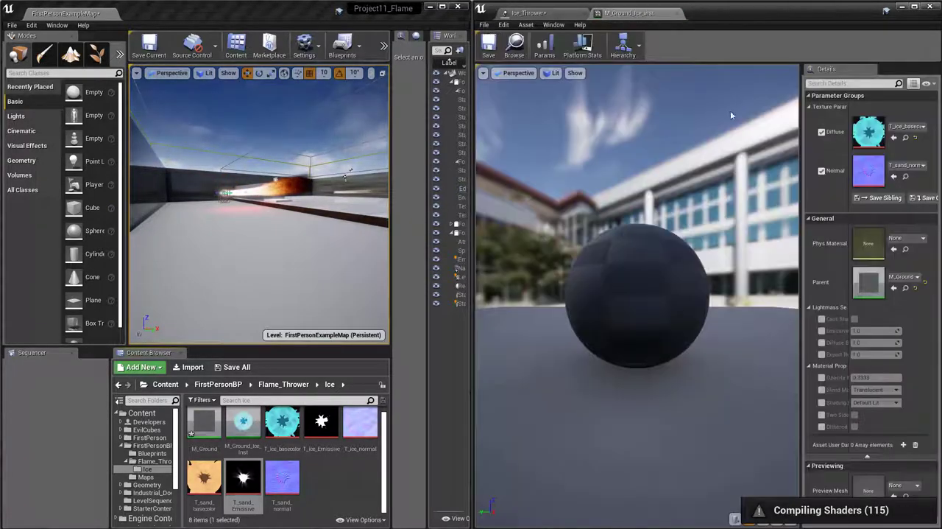
pyautogui.click(490, 46)
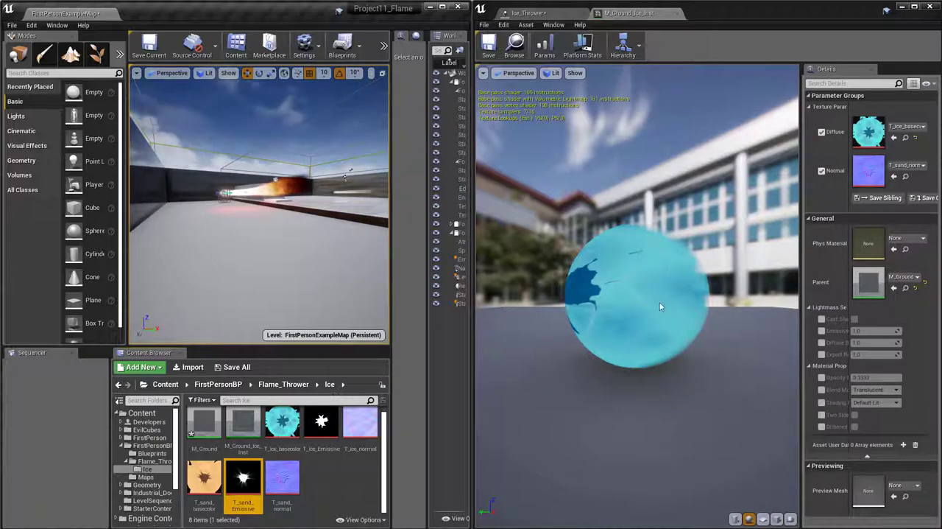
pyautogui.click(549, 13)
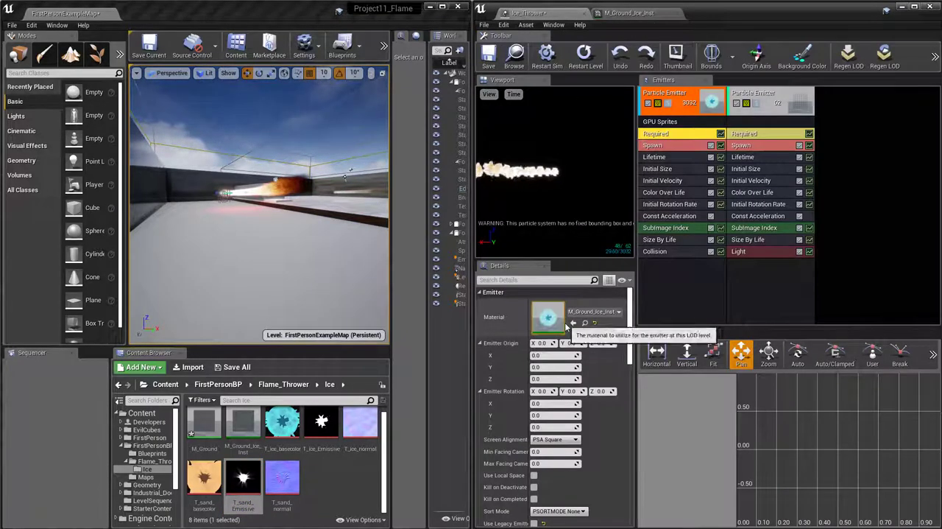
pyautogui.scroll(1, 321, 513)
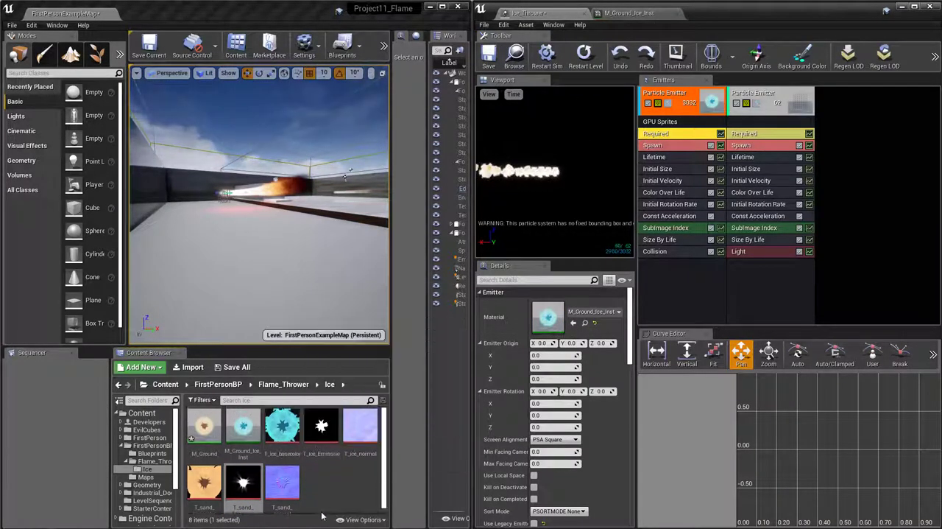
pyautogui.click(242, 442)
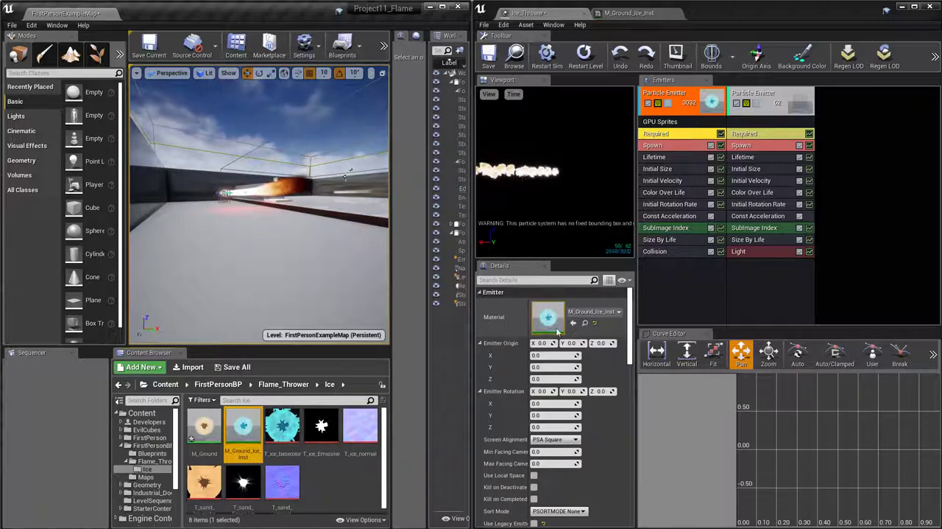
# Set Sub Images Horizontal and Sub Images Vertical to 1 in the first emitter's Required module
pyautogui.click(697, 134)
pyautogui.scroll(-10, 567, 367)
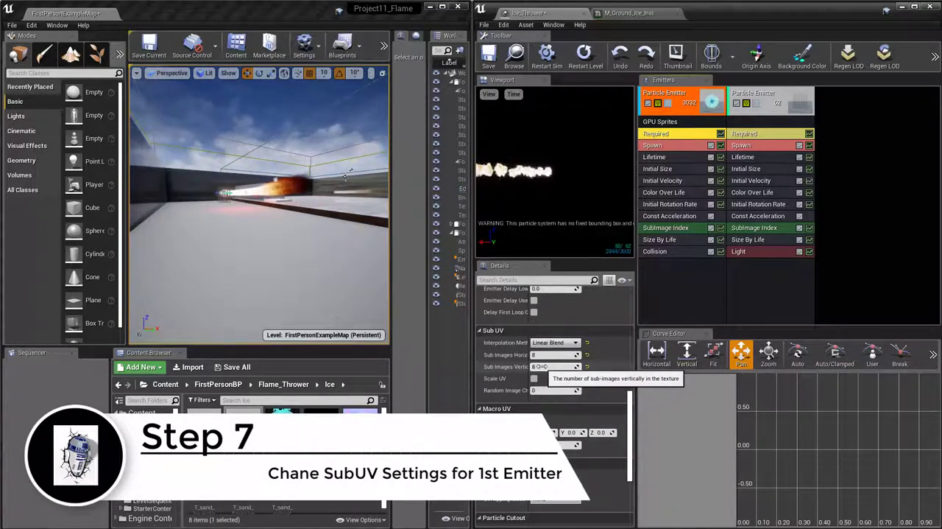
pyautogui.click(539, 366)
pyautogui.write('1')
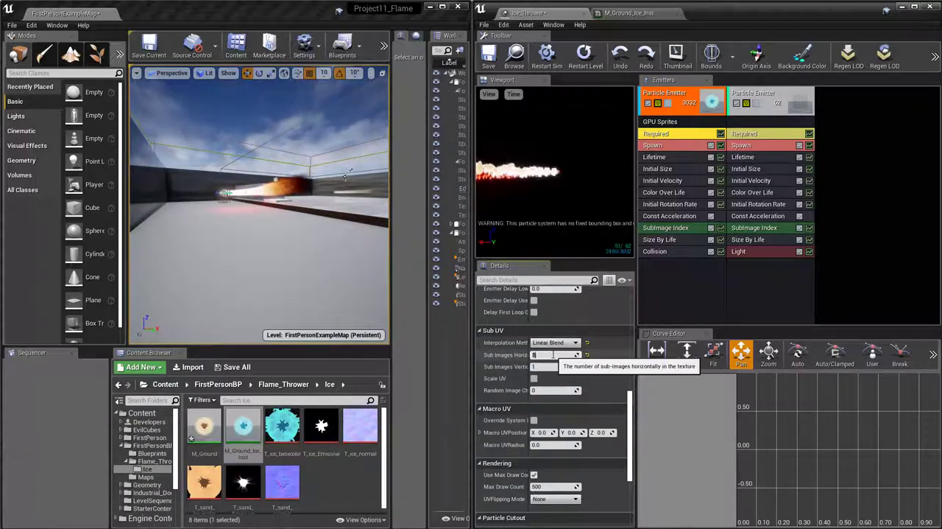
pyautogui.click(554, 354)
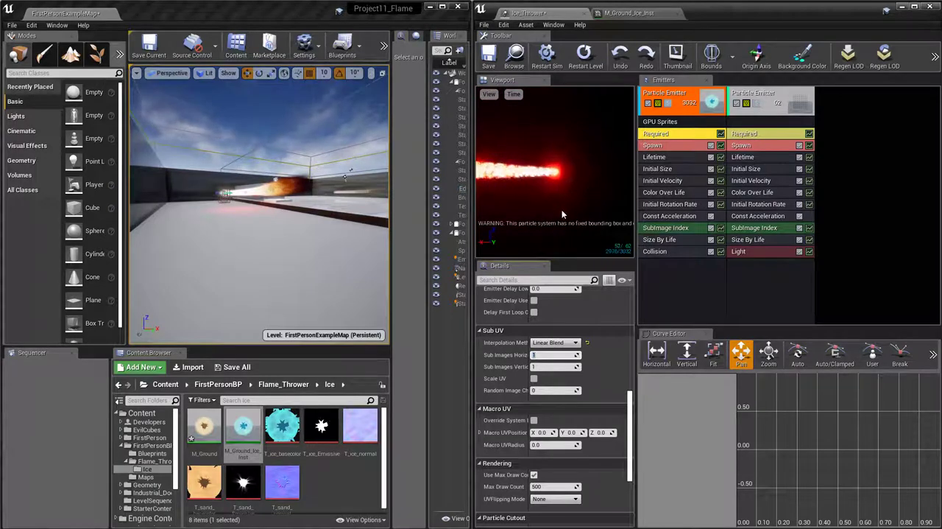
# Review the first emitter's Required settings and its Lifetime, Initial Size and Initial Velocity modules
pyautogui.scroll(2, 587, 377)
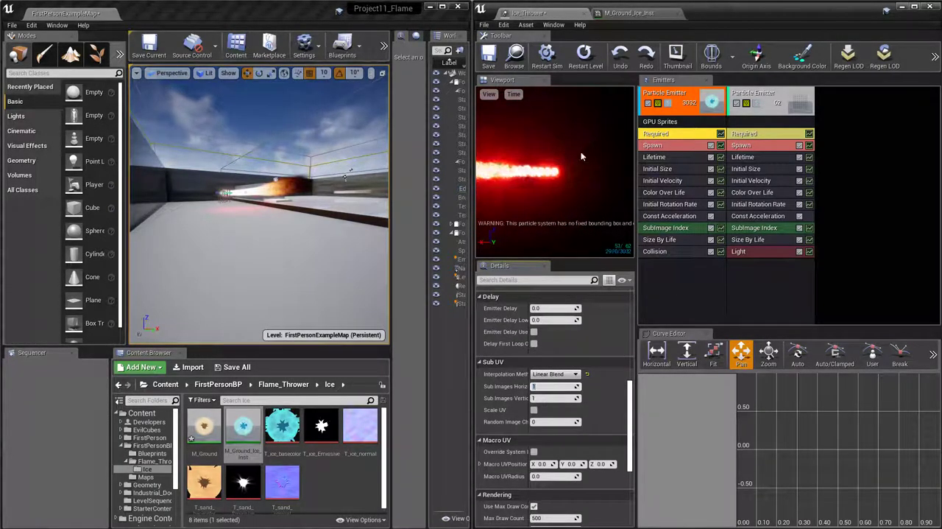
pyautogui.scroll(10, 554, 443)
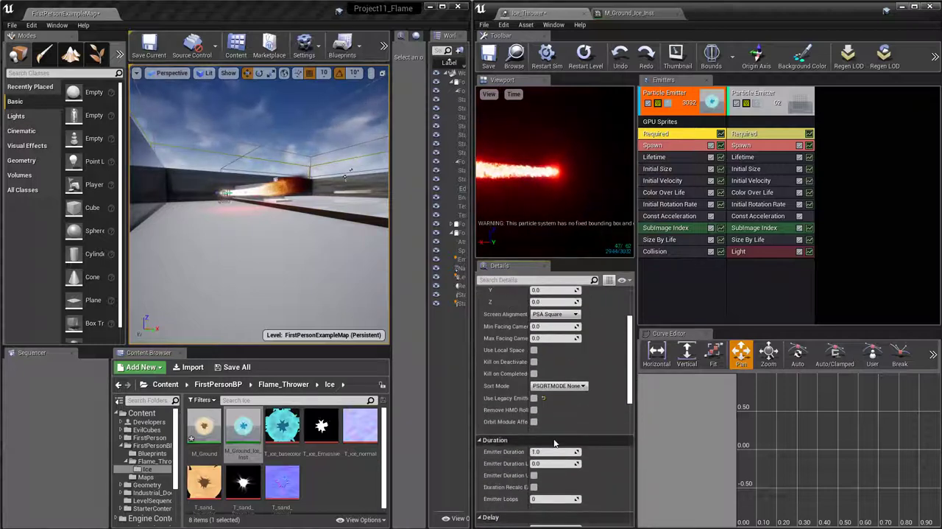
pyautogui.scroll(6, 554, 443)
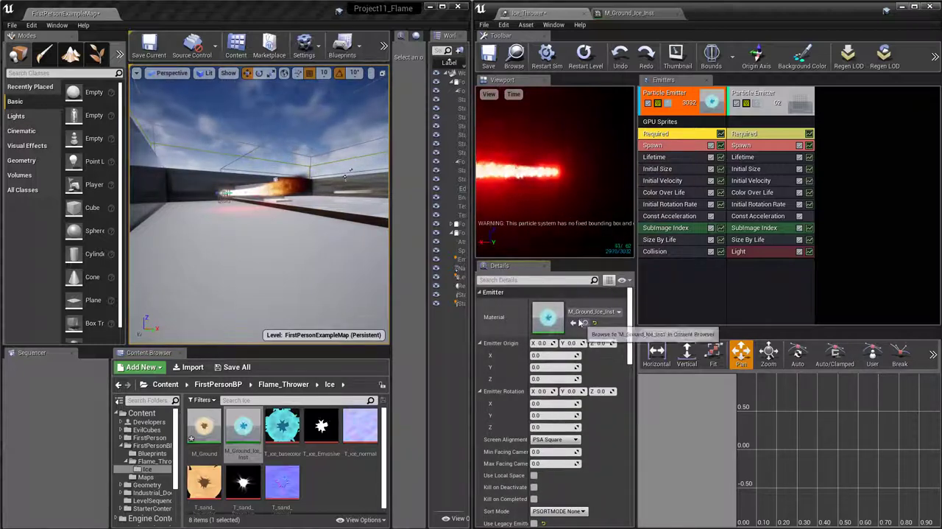
pyautogui.scroll(-6, 558, 363)
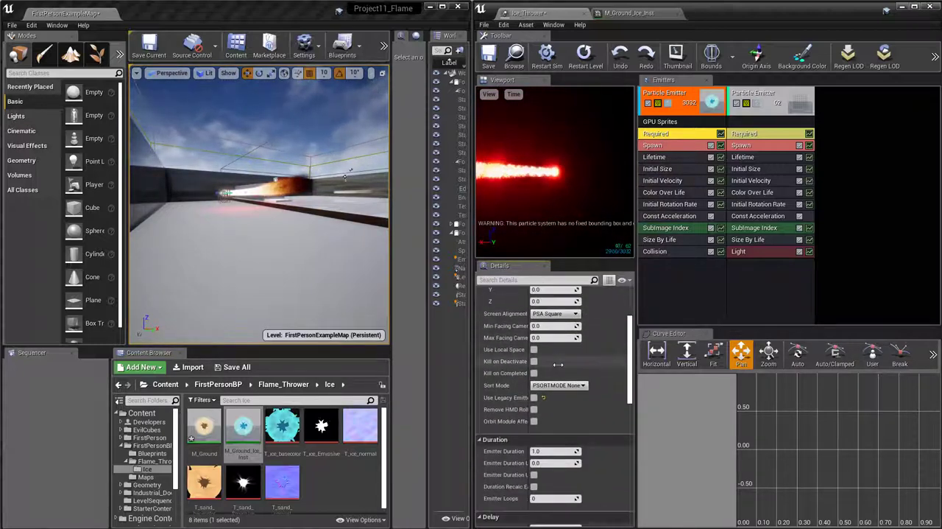
pyautogui.scroll(-10, 558, 364)
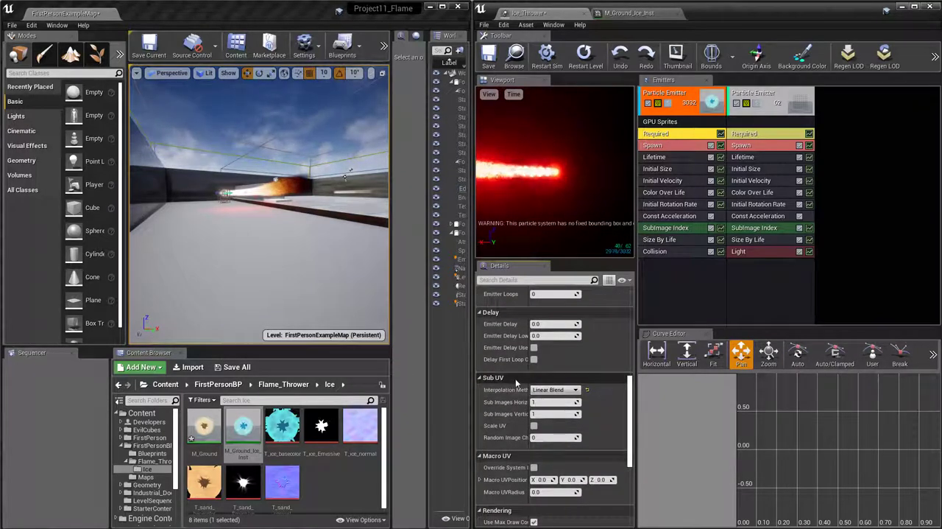
pyautogui.moveTo(562, 397)
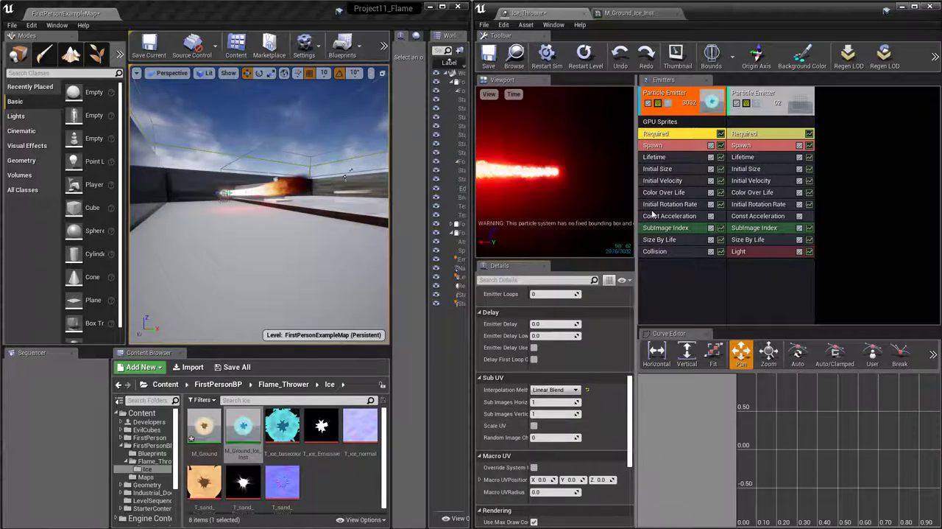
pyautogui.click(676, 156)
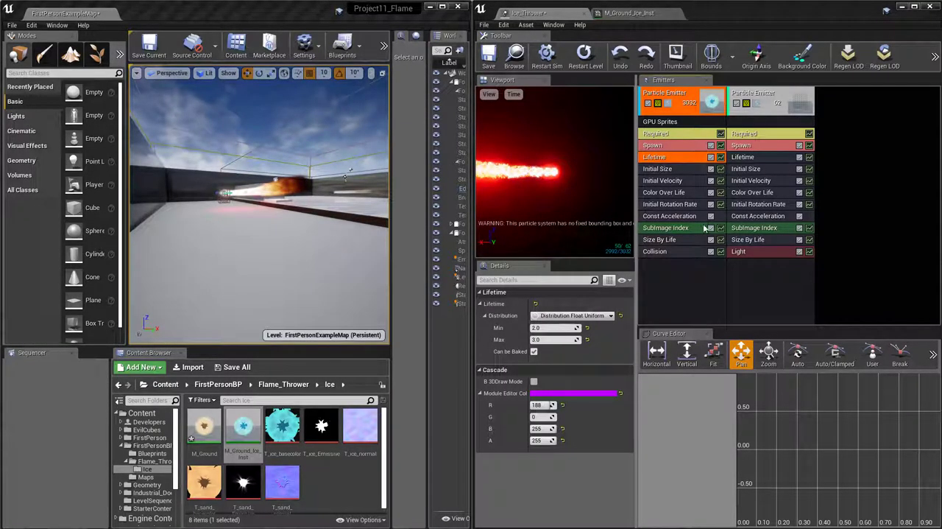
pyautogui.click(679, 171)
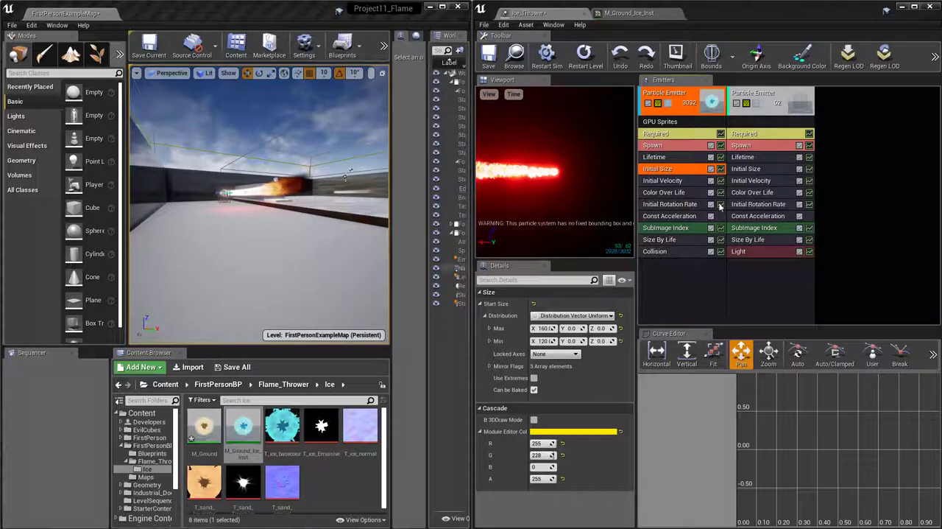
pyautogui.click(693, 182)
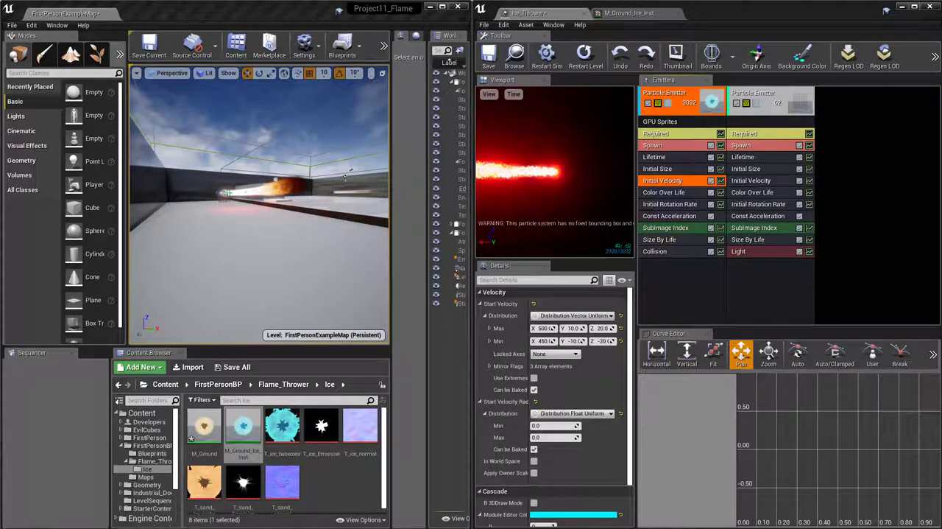
# Remove all constant curve points from the first emitter's Color Over Life and disable the second emitter
pyautogui.click(678, 193)
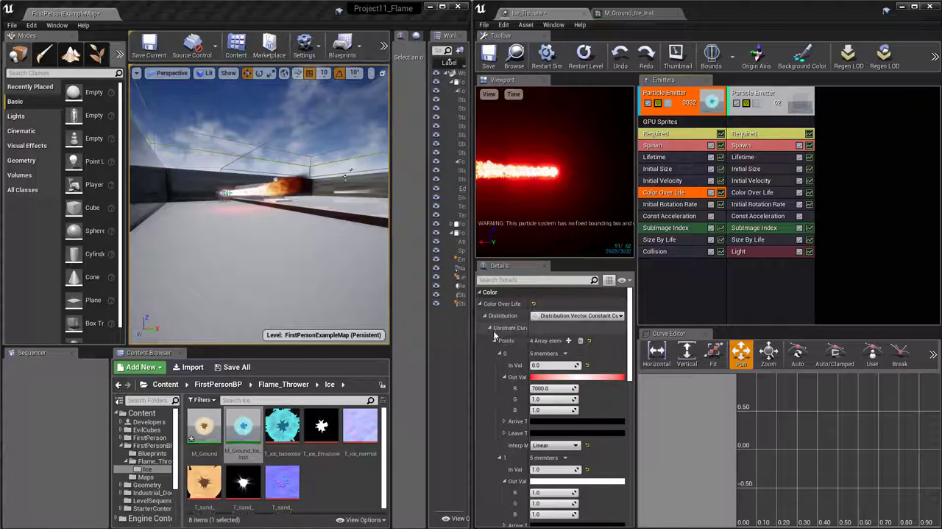
pyautogui.moveTo(474, 347); pyautogui.dragTo(370, 341)
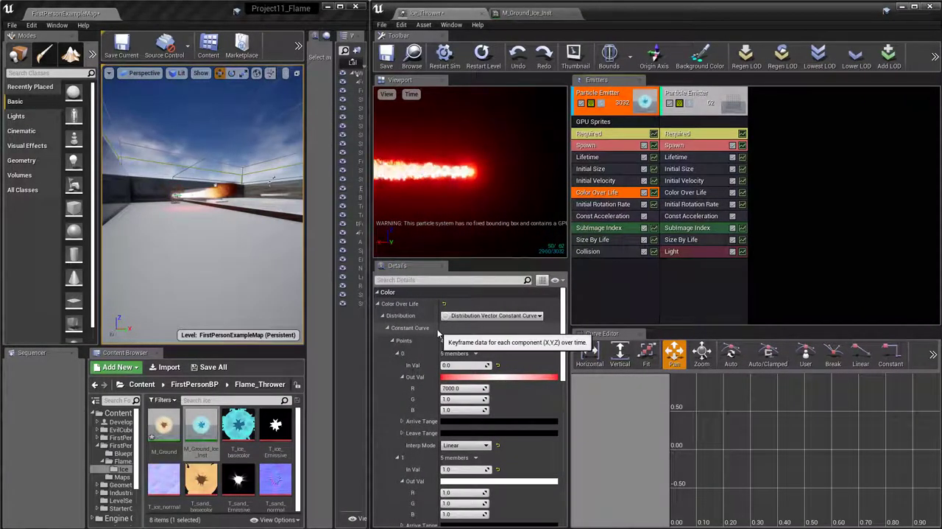
pyautogui.moveTo(437, 329); pyautogui.dragTo(452, 329)
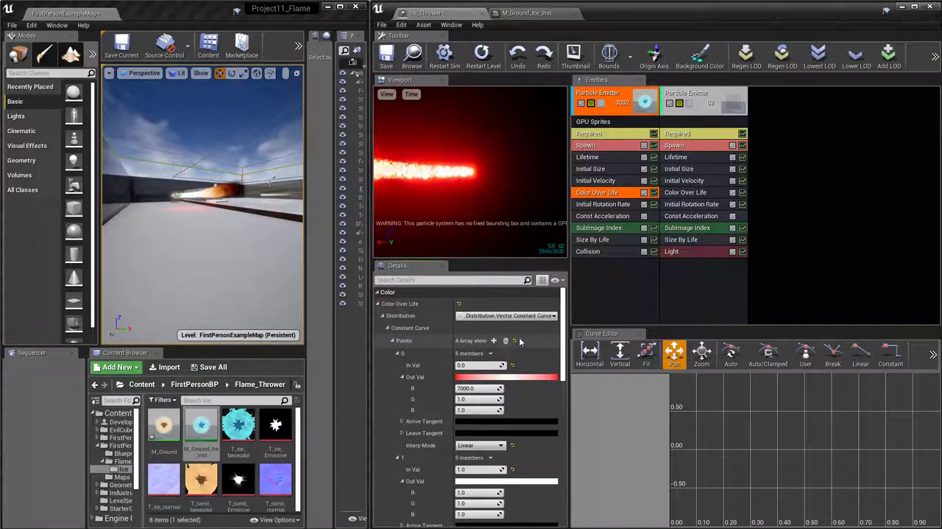
pyautogui.click(506, 340)
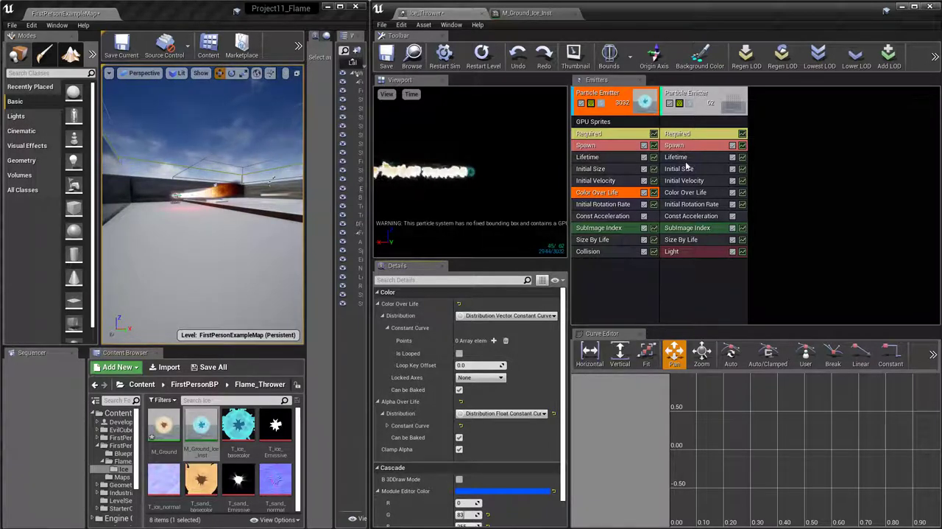
pyautogui.click(670, 103)
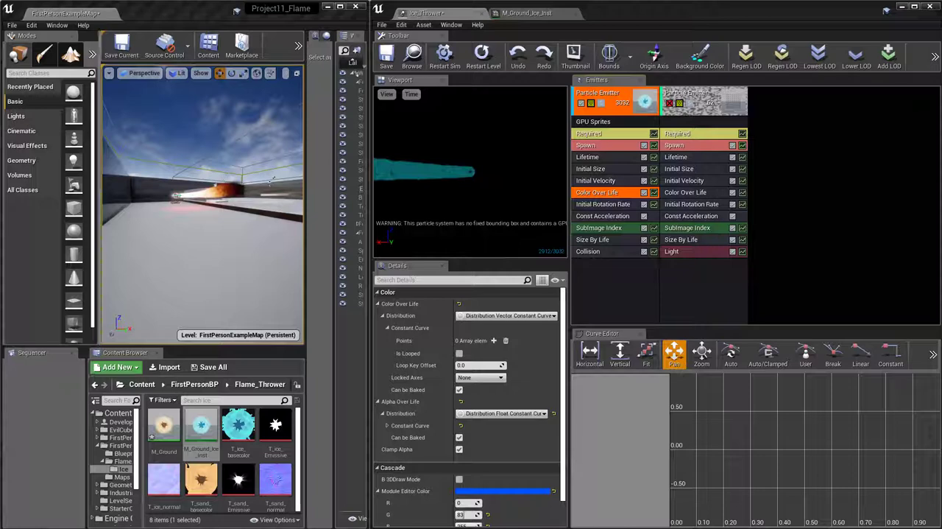
# Expand the first emitter's SubImage Index constant curve so the settings of points 0 and 1 are both listed
pyautogui.click(611, 203)
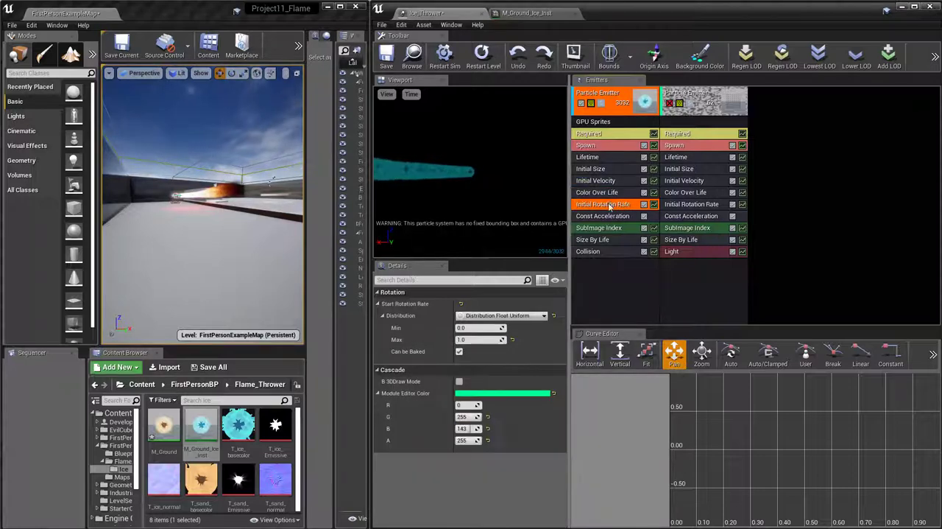
pyautogui.click(614, 217)
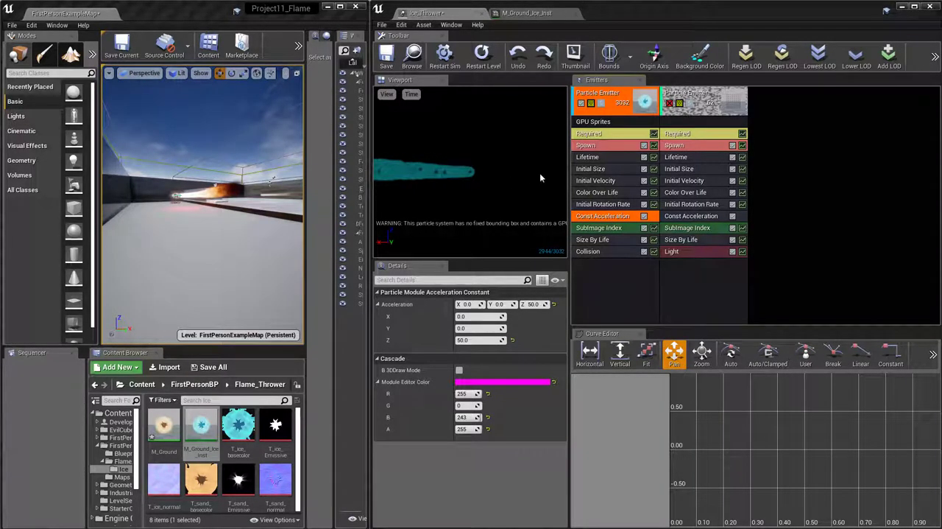
pyautogui.click(623, 230)
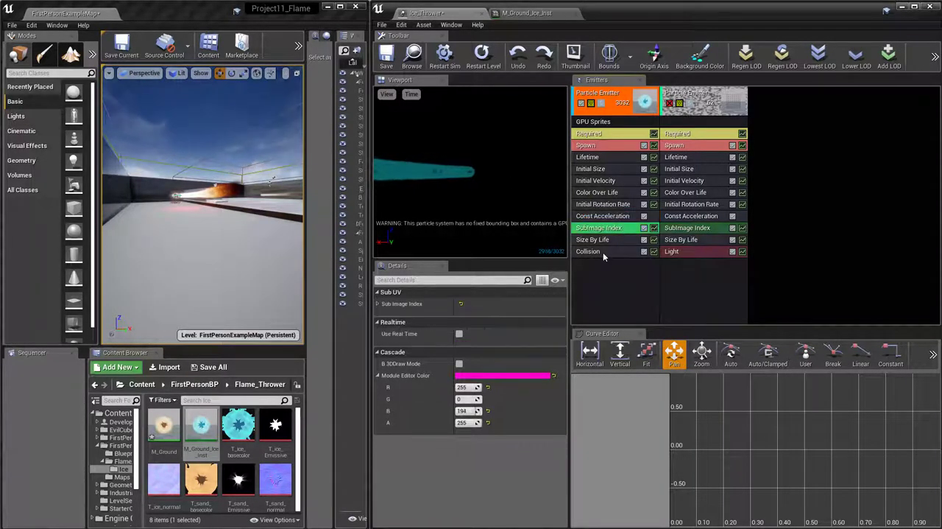
pyautogui.click(378, 304)
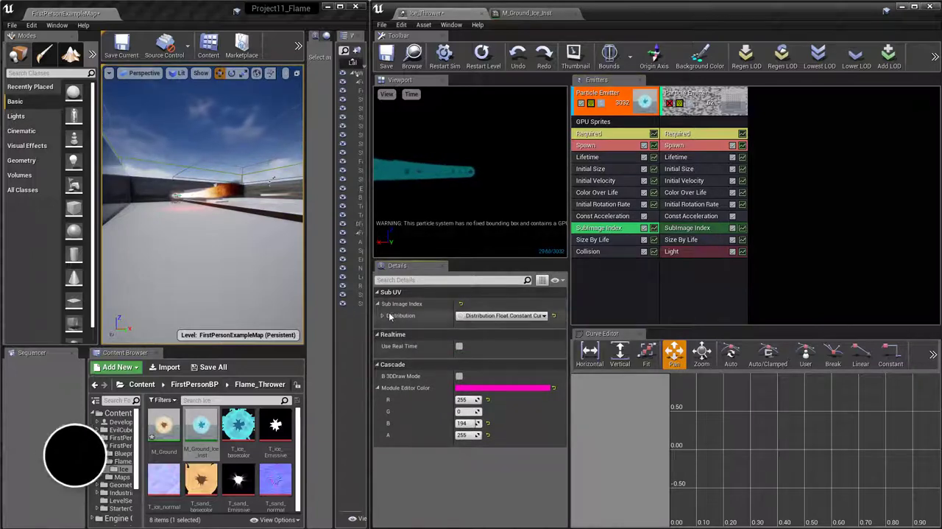
pyautogui.click(382, 315)
pyautogui.click(386, 327)
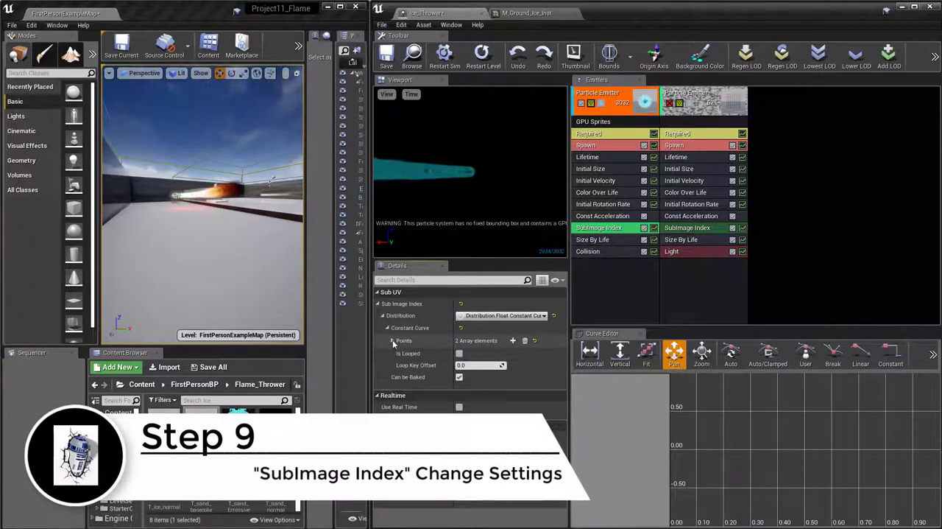
pyautogui.click(392, 340)
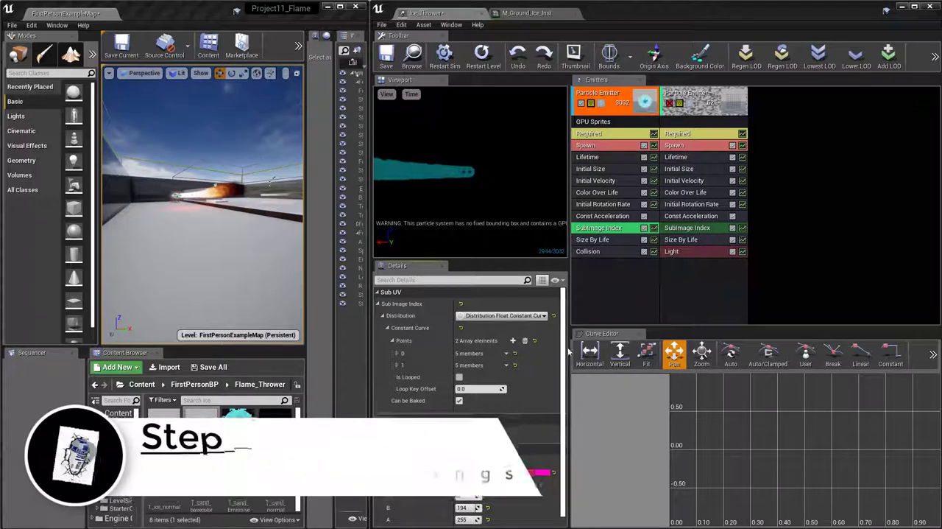
pyautogui.click(399, 365)
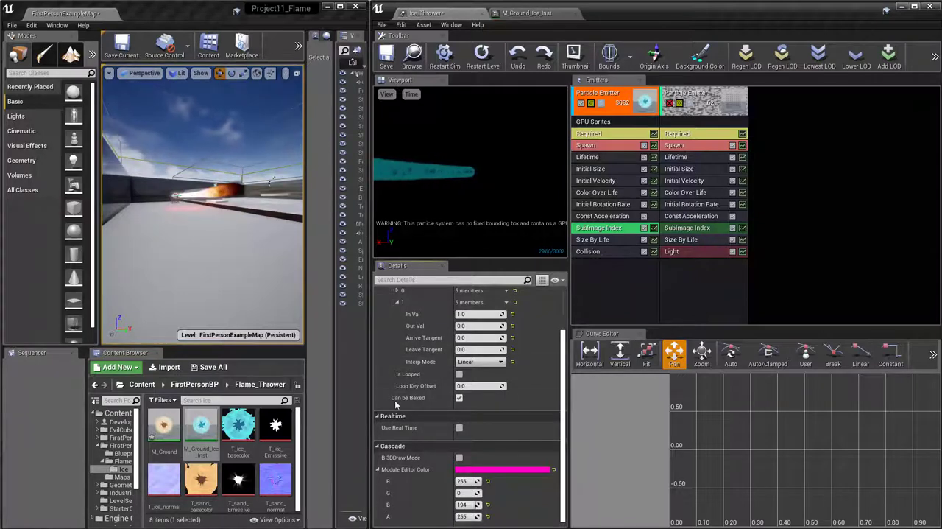
pyautogui.scroll(2, 424, 387)
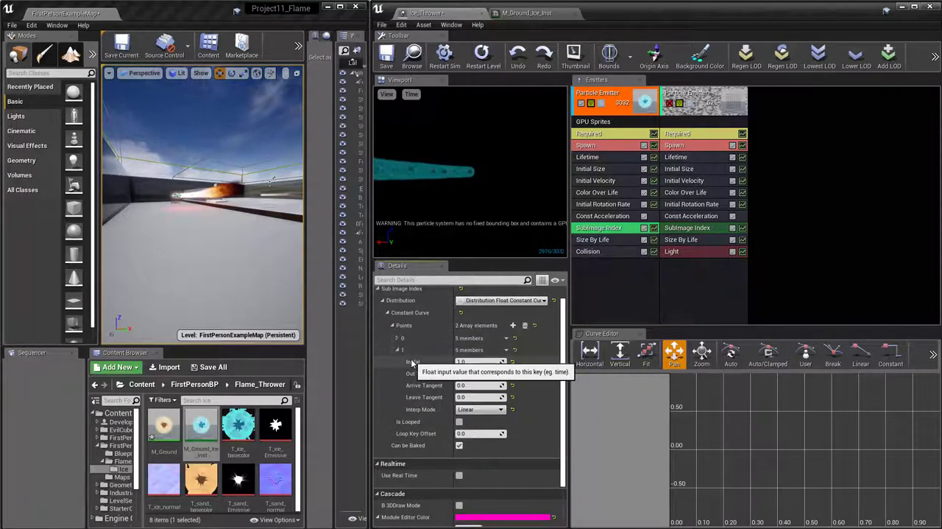
pyautogui.scroll(1, 411, 359)
pyautogui.click(399, 353)
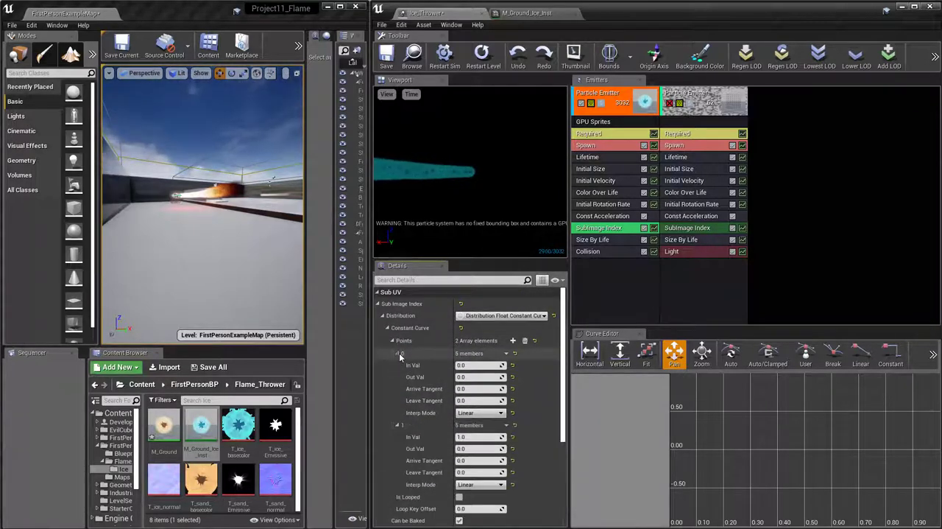
# Set the Out Val of point 1 in the first emitter's SubImage Index curve to 64
pyautogui.scroll(-4, 456, 354)
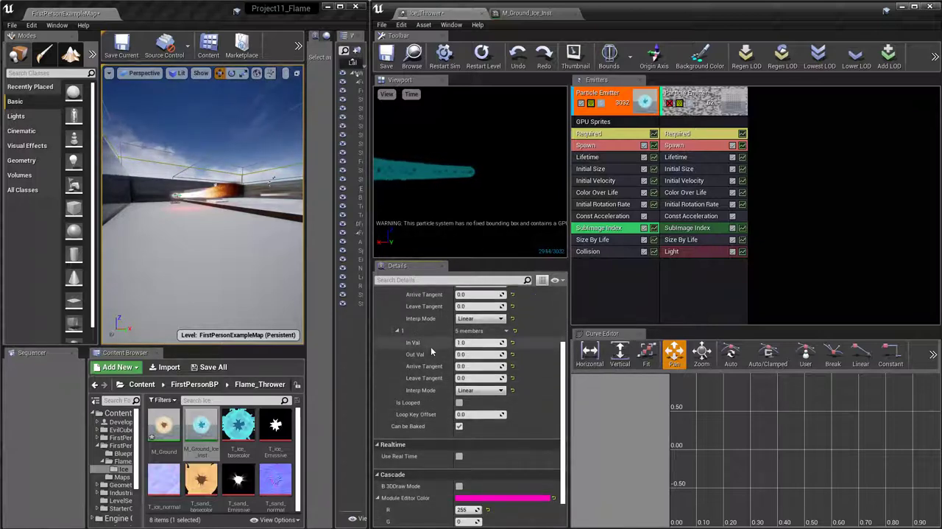
pyautogui.scroll(2, 414, 338)
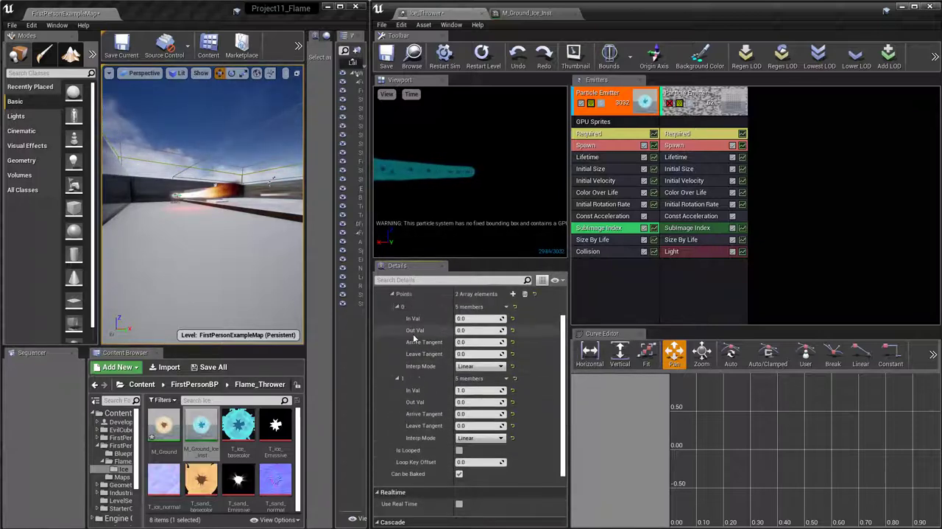
pyautogui.click(477, 401)
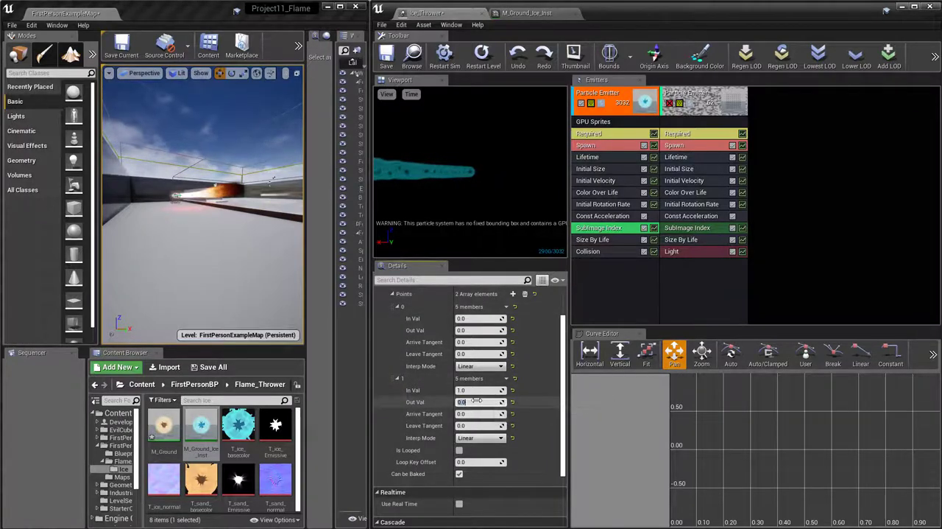
pyautogui.write('64')
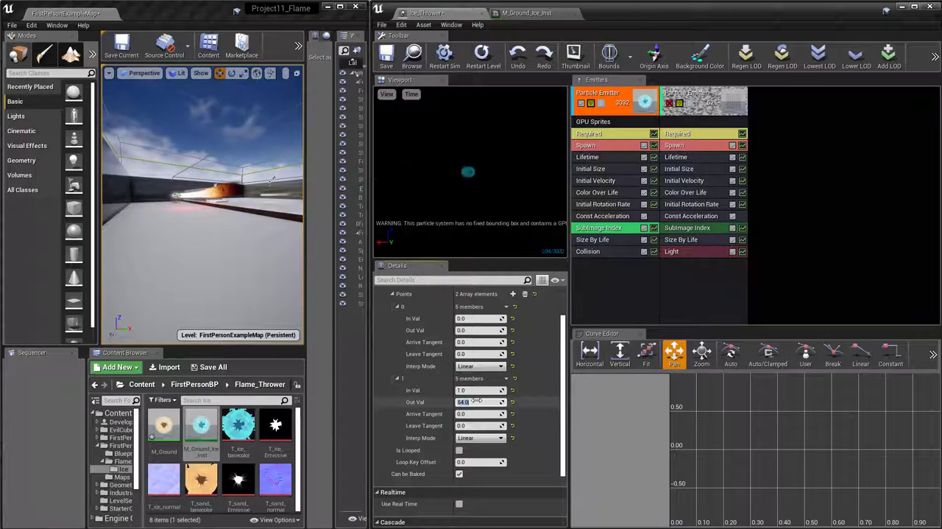
# Confirm the Out Val of 64 for point 1 of the SubImage Index curve and review the first emitter's Size By Life settings
pyautogui.press('Return')
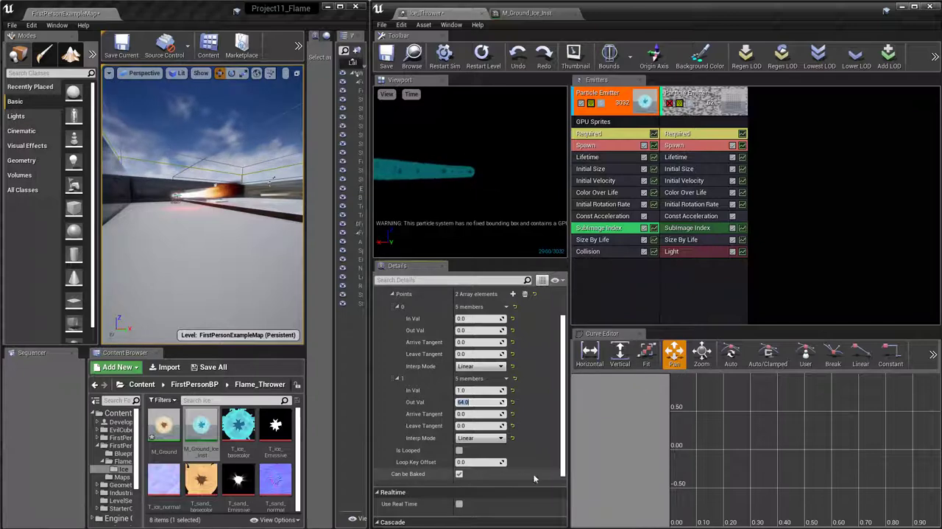
pyautogui.click(616, 241)
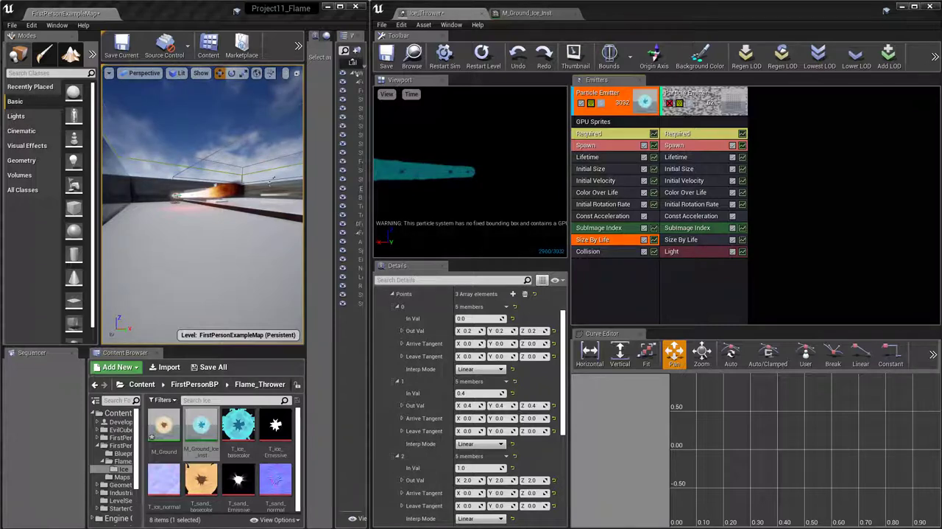
pyautogui.scroll(-5, 482, 464)
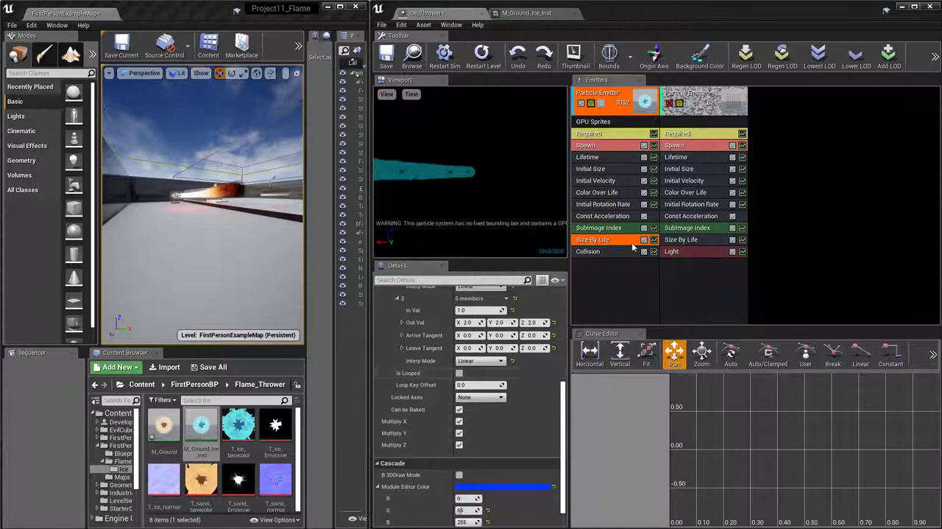
# Set the Resilience constant of the first emitter's Collision module to 0.5
pyautogui.click(607, 252)
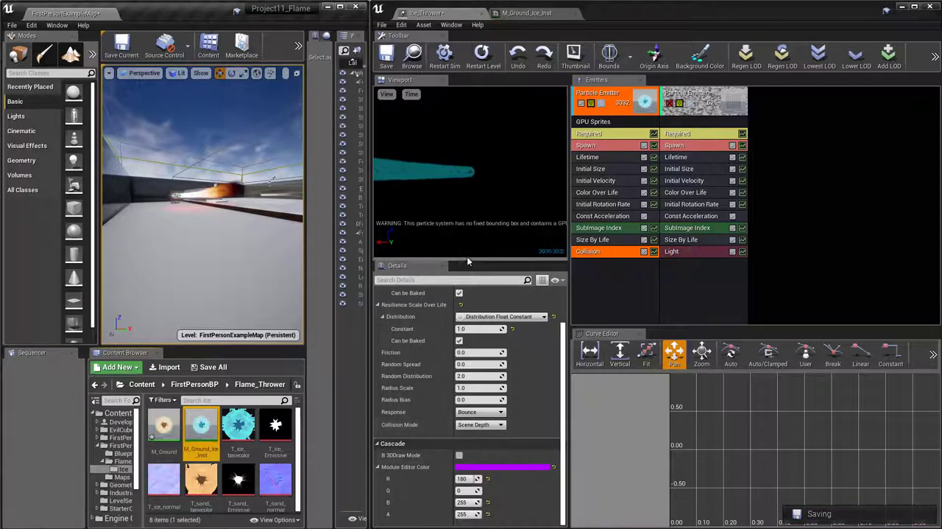
pyautogui.scroll(2, 452, 354)
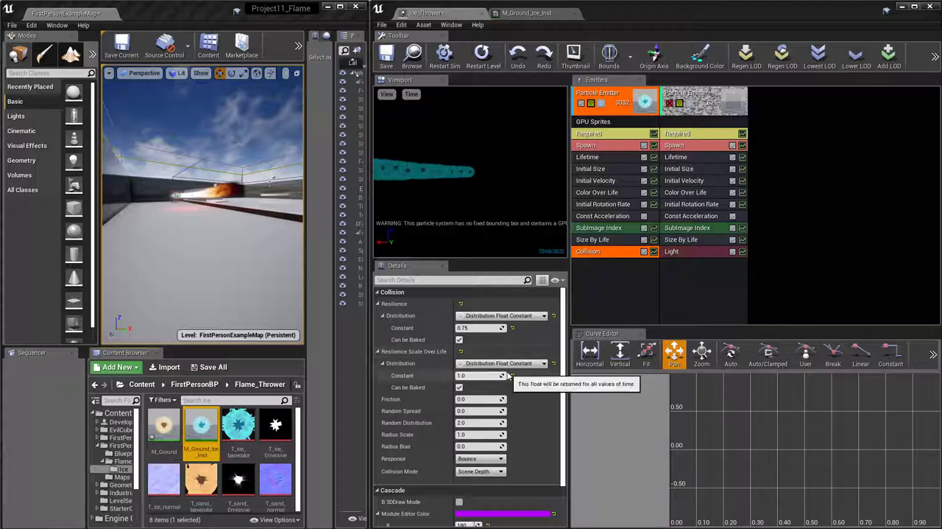
pyautogui.click(489, 326)
pyautogui.write('0.5')
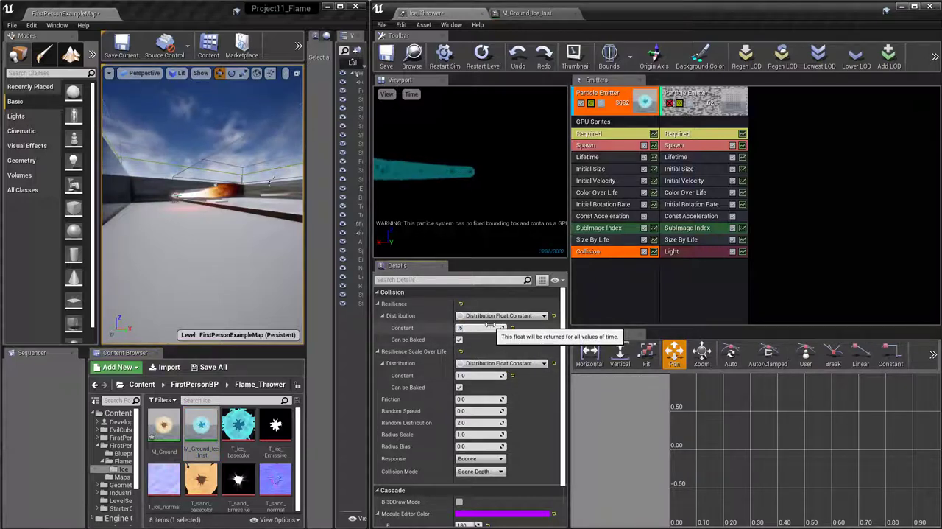
pyautogui.press('Return')
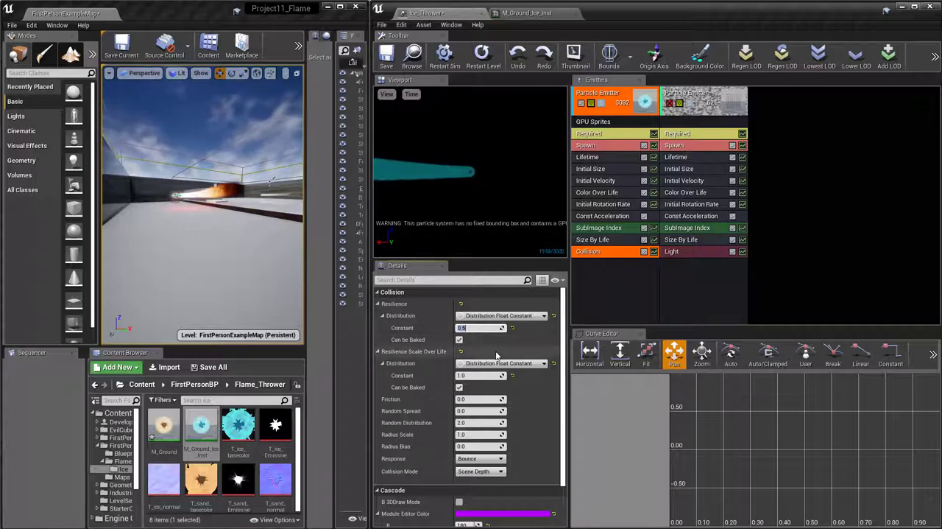
# Set the Collision Mode of the first emitter's Collision module to Distance Field
pyautogui.scroll(-1, 492, 346)
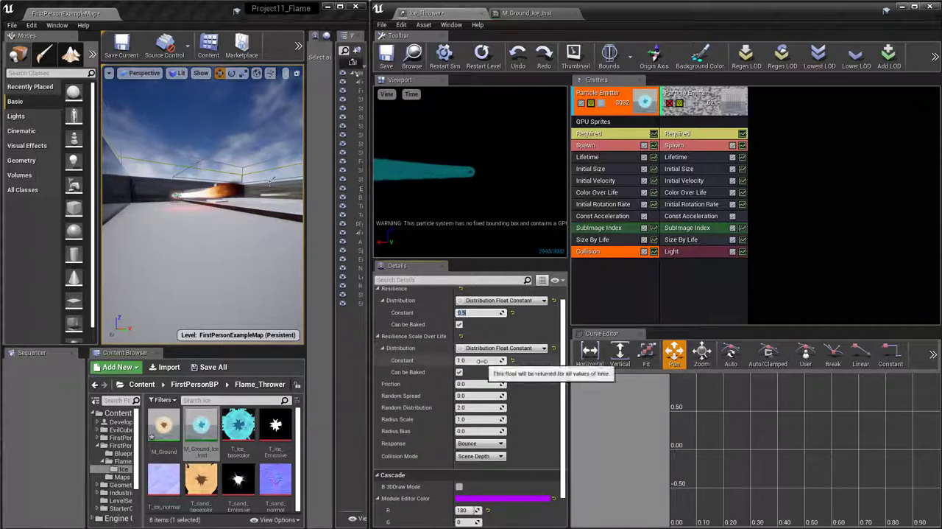
pyautogui.scroll(-2, 498, 356)
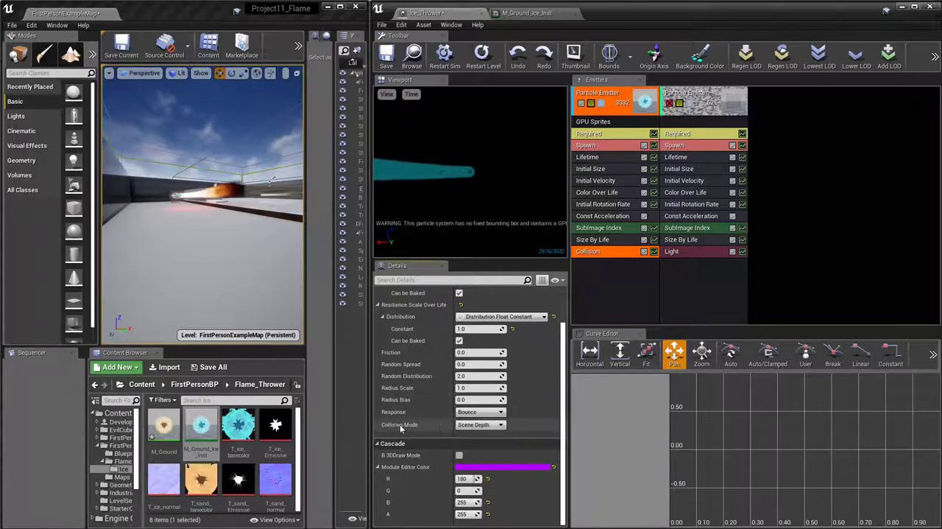
pyautogui.click(484, 426)
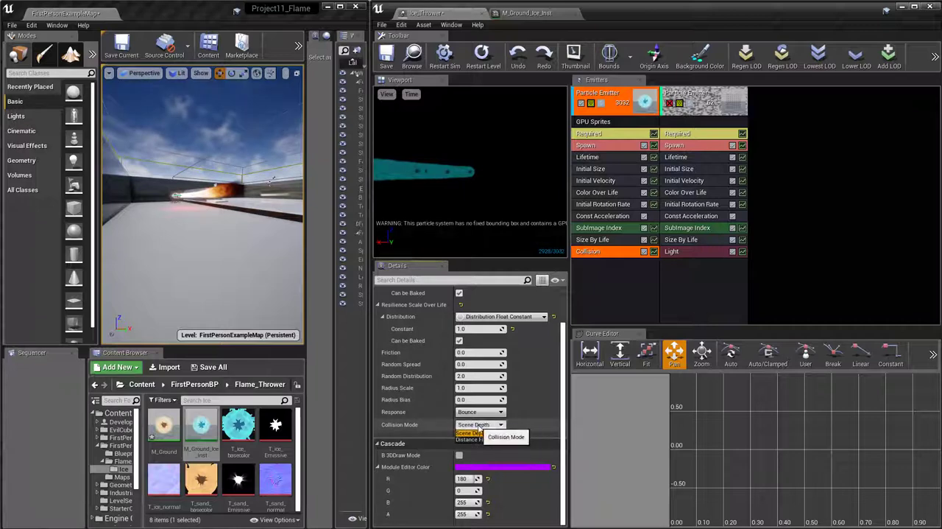
pyautogui.click(484, 443)
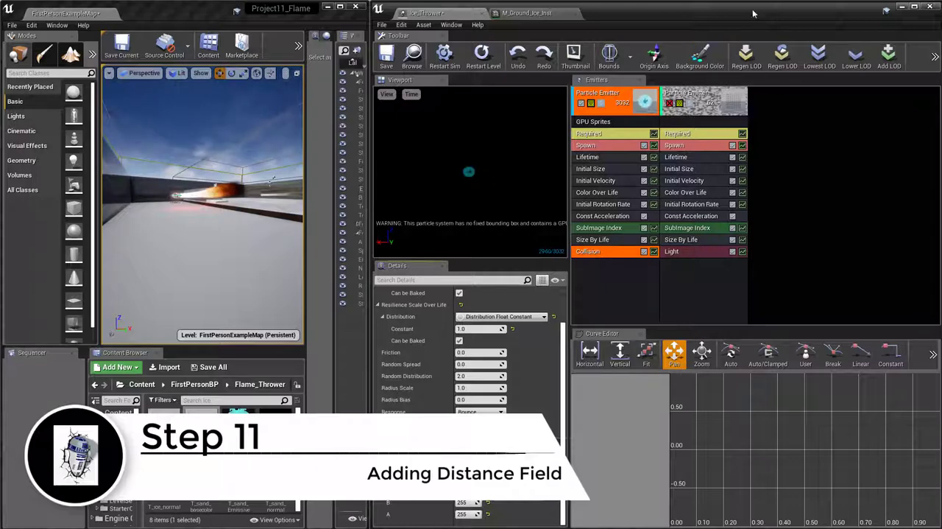
# Bring the maximized level editor to the front and open the engine's Rendering section in Project Settings
pyautogui.click(298, 45)
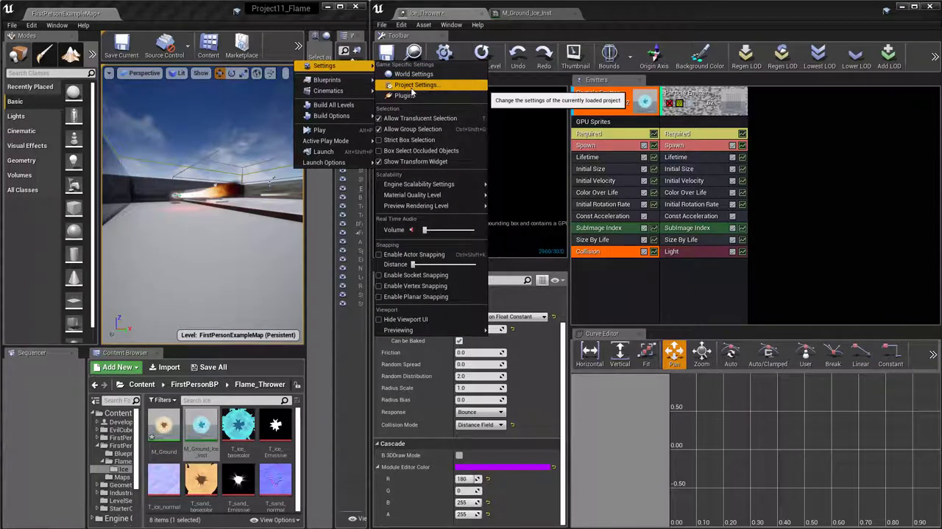
pyautogui.click(342, 7)
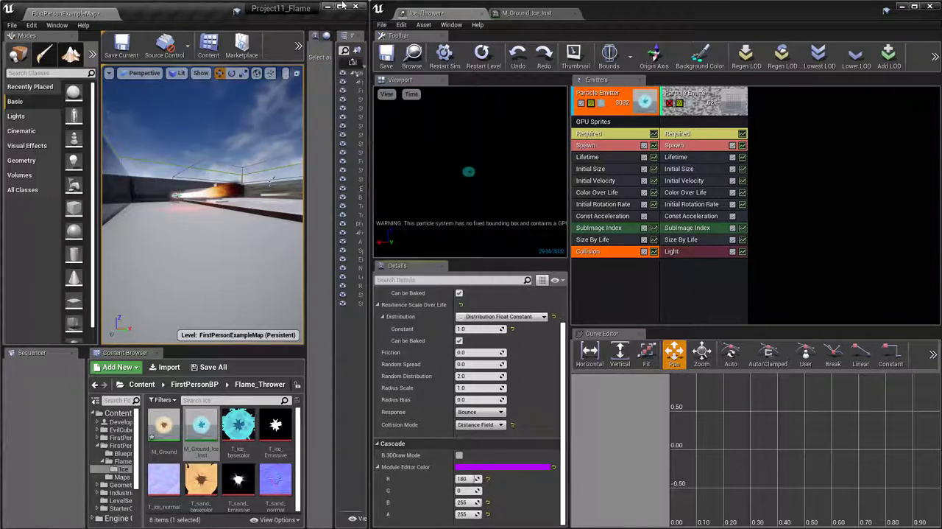
pyautogui.click(342, 6)
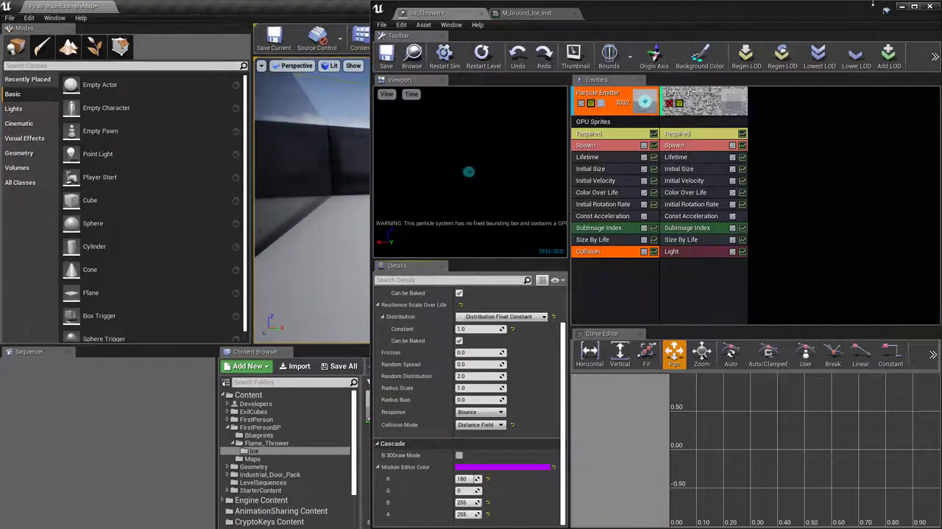
pyautogui.click(902, 6)
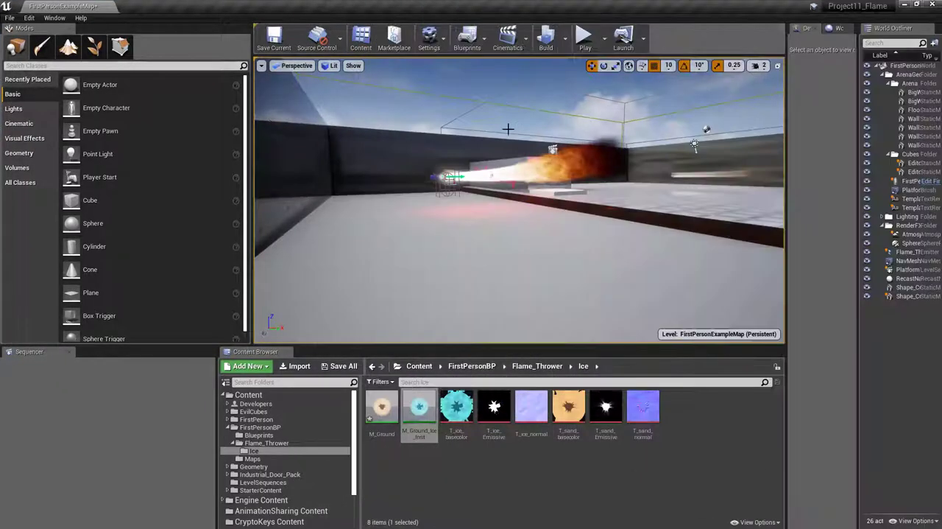
pyautogui.click(442, 35)
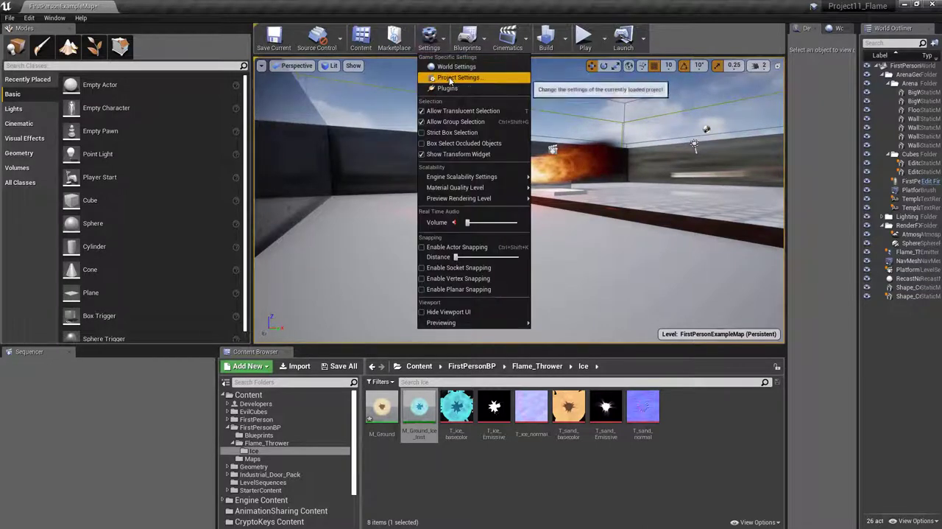
pyautogui.click(450, 79)
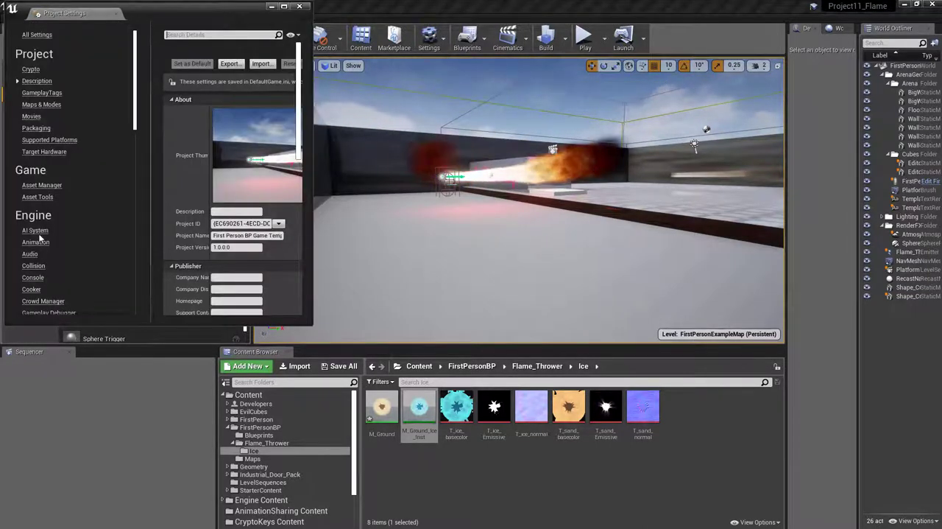
pyautogui.scroll(-5, 41, 237)
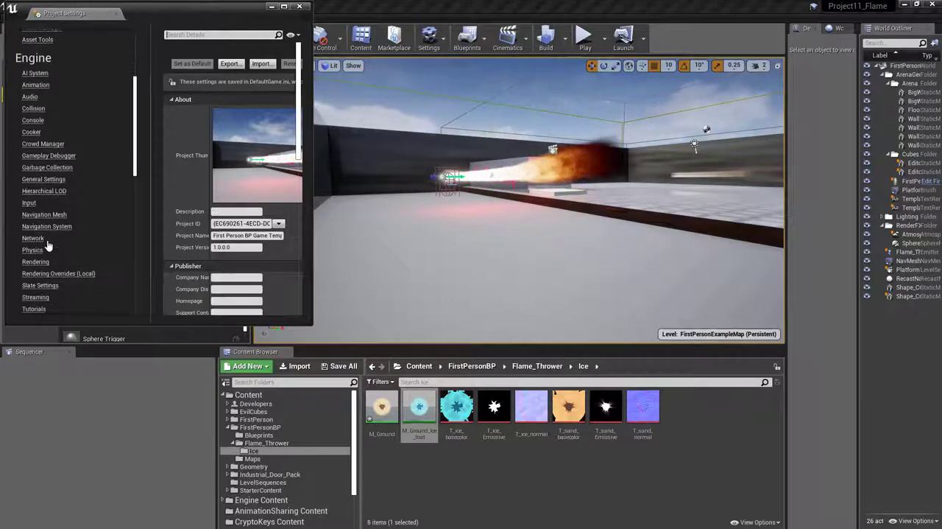
pyautogui.click(37, 262)
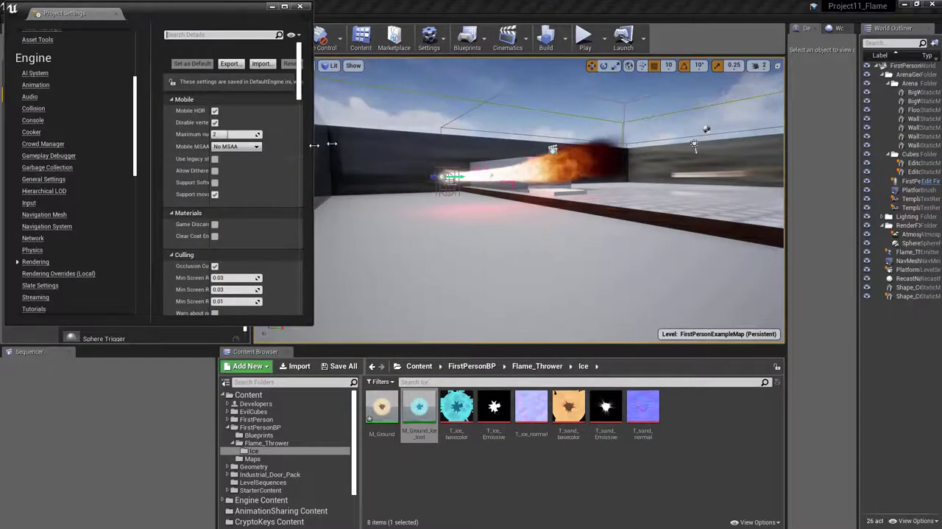
# Check the Generate Mesh Distance Fields option in the Lighting group of the Rendering settings, with the settings window widened, and put the window away
pyautogui.moveTo(315, 144); pyautogui.dragTo(562, 143)
pyautogui.scroll(-3, 425, 202)
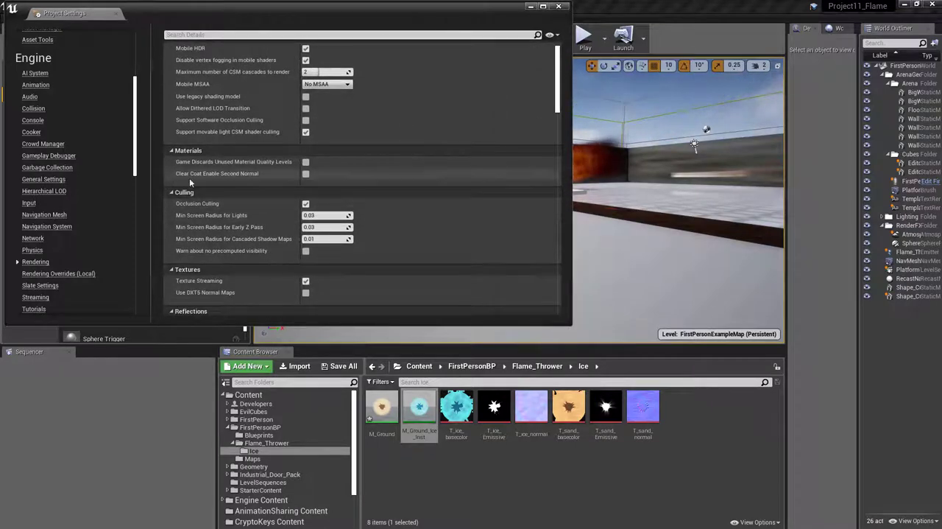
pyautogui.scroll(-5, 184, 198)
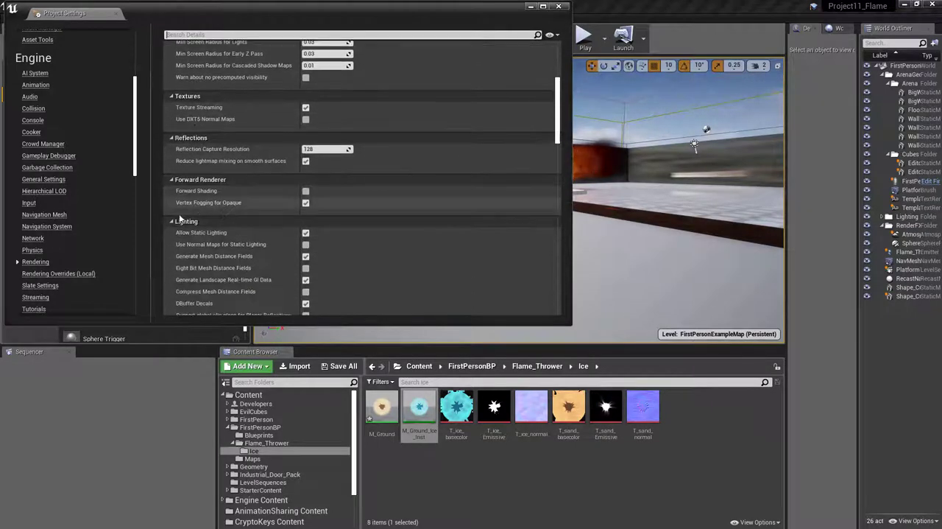
pyautogui.scroll(-2, 184, 221)
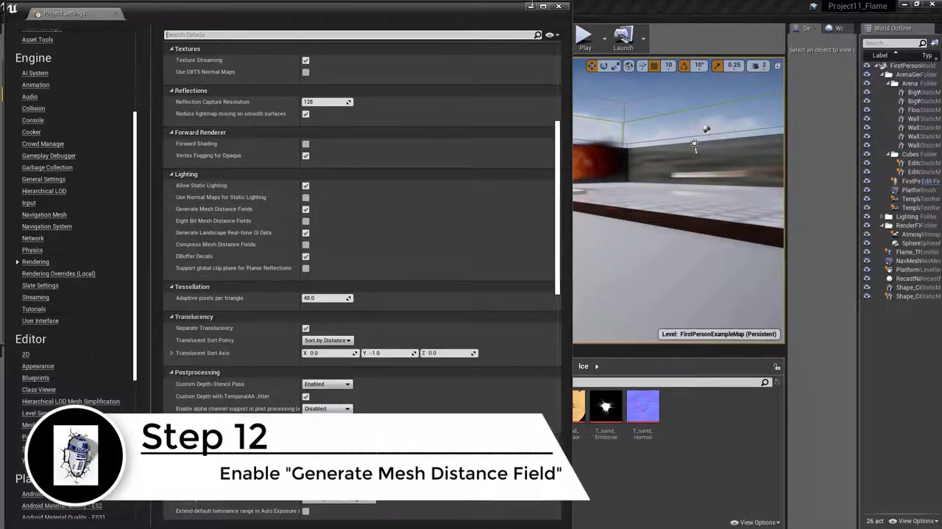
pyautogui.click(532, 6)
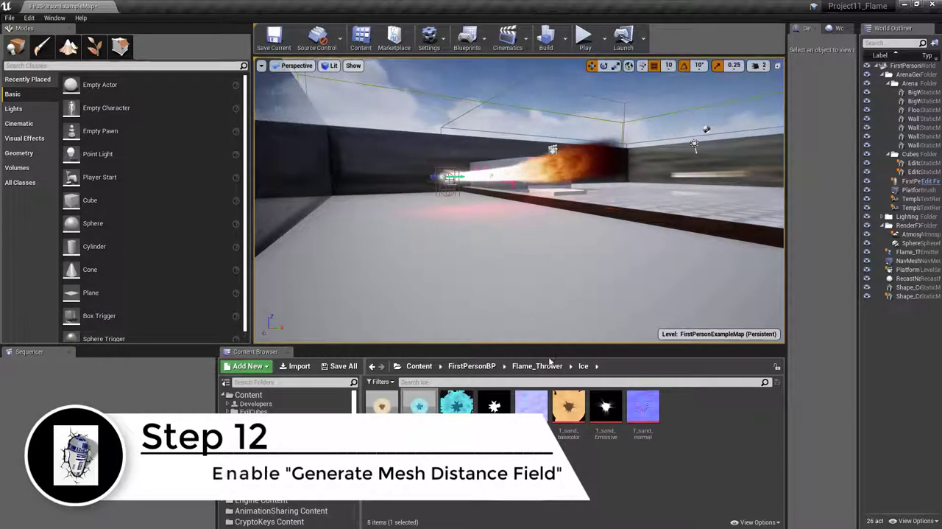
# Reopen the Ice_Thrower particle system from the Flame_Thrower folder and maximize its editor
pyautogui.click(543, 371)
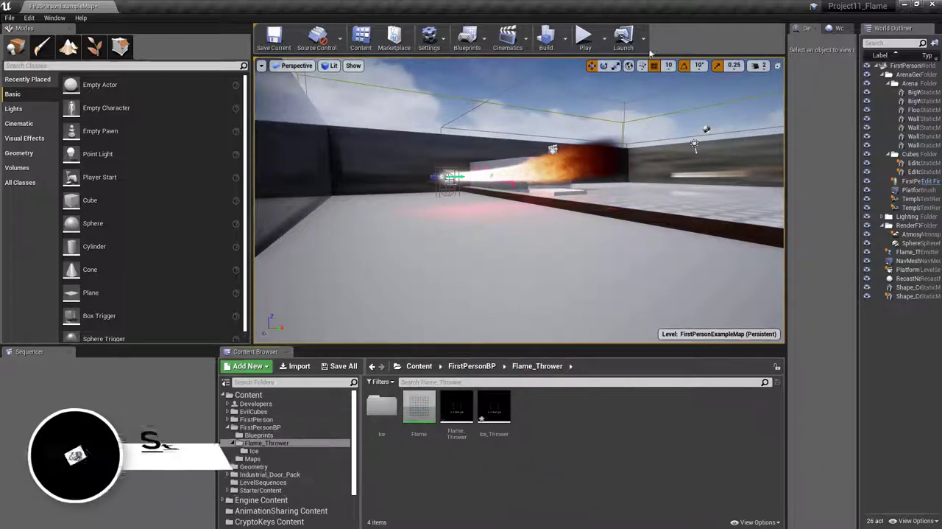
pyautogui.click(494, 410)
pyautogui.doubleClick(495, 409)
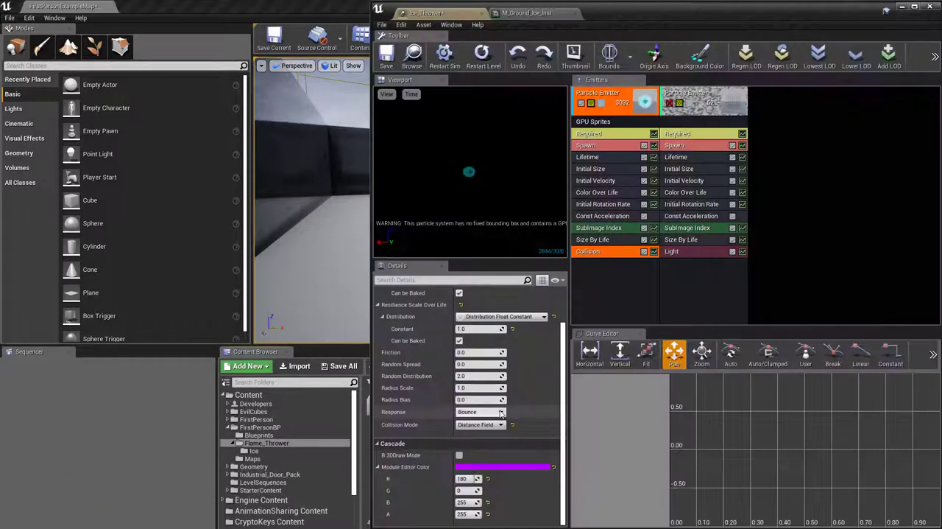
pyautogui.click(913, 6)
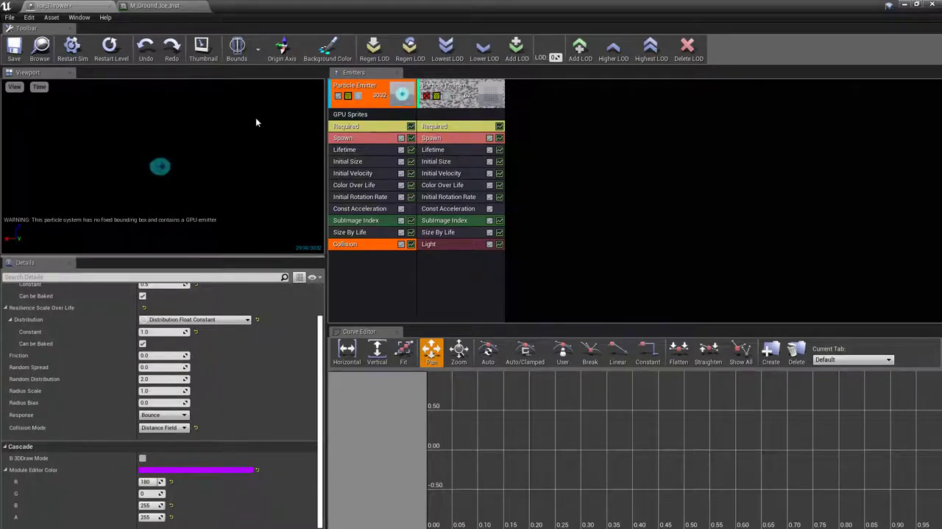
pyautogui.click(905, 4)
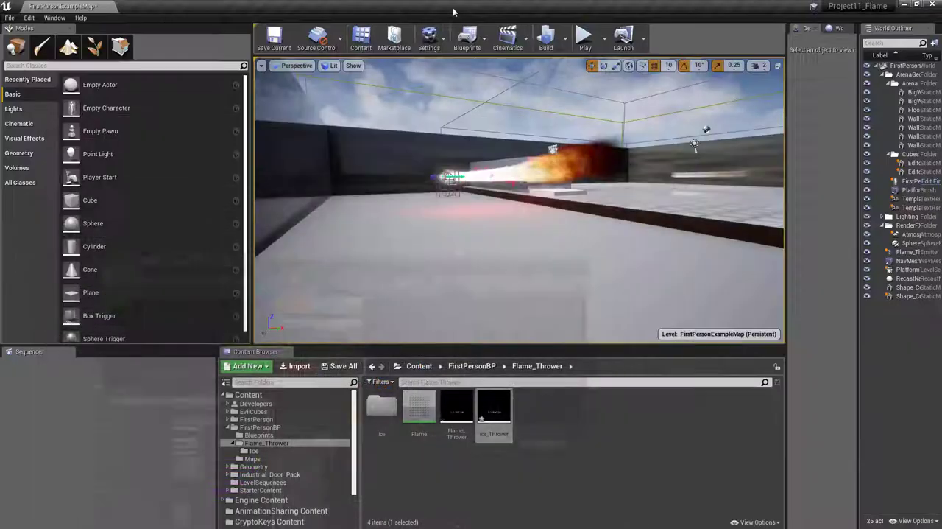
pyautogui.click(11, 17)
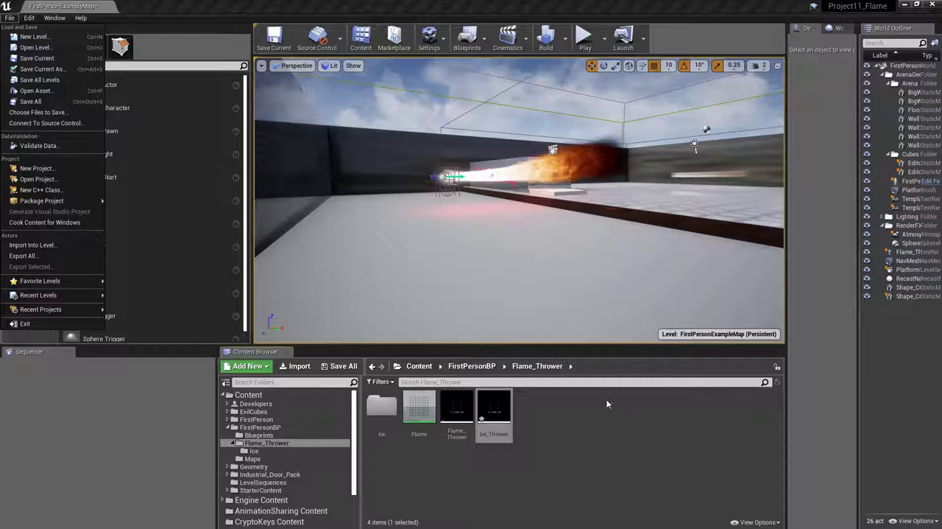
pyautogui.doubleClick(487, 419)
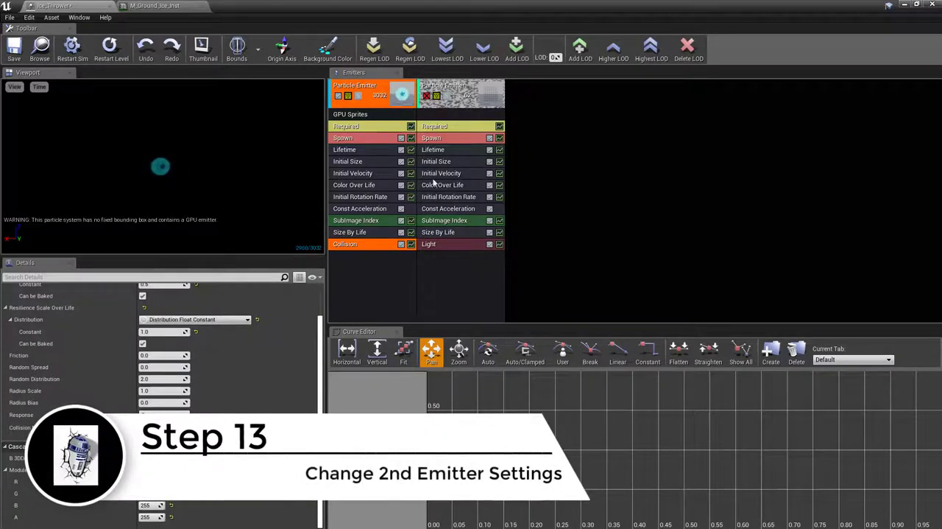
# Enable the second particle emitter and open its Color Over Life module settings
pyautogui.click(427, 96)
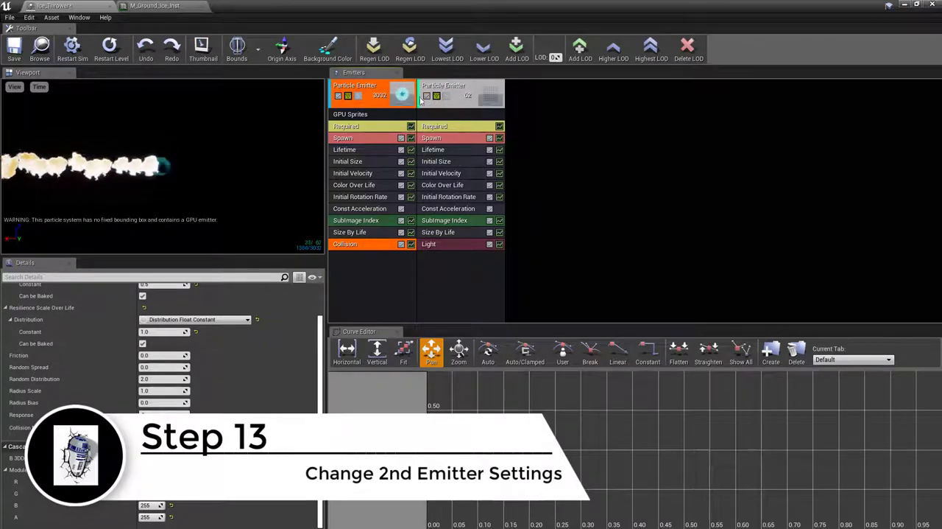
pyautogui.click(445, 184)
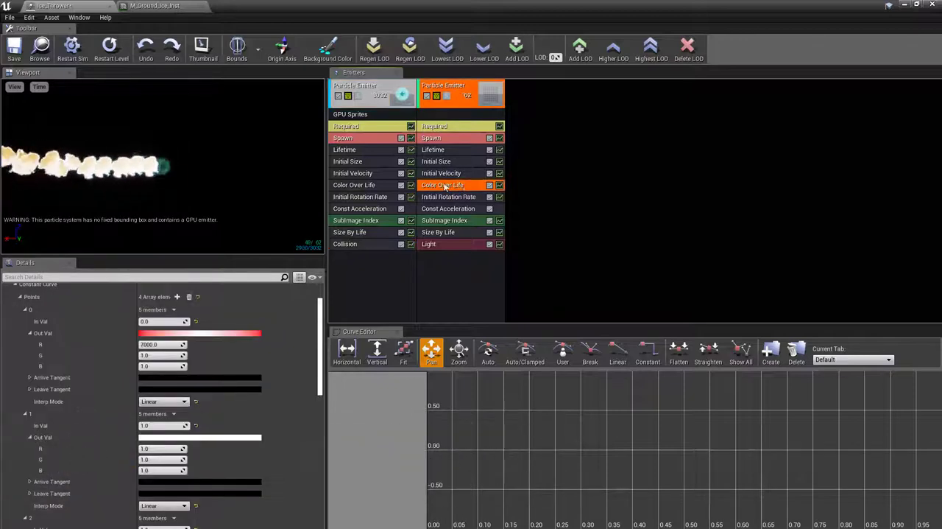
# Set the Out Val color of Color Over Life point 0 to R 610, G 4793, B 7000
pyautogui.click(153, 336)
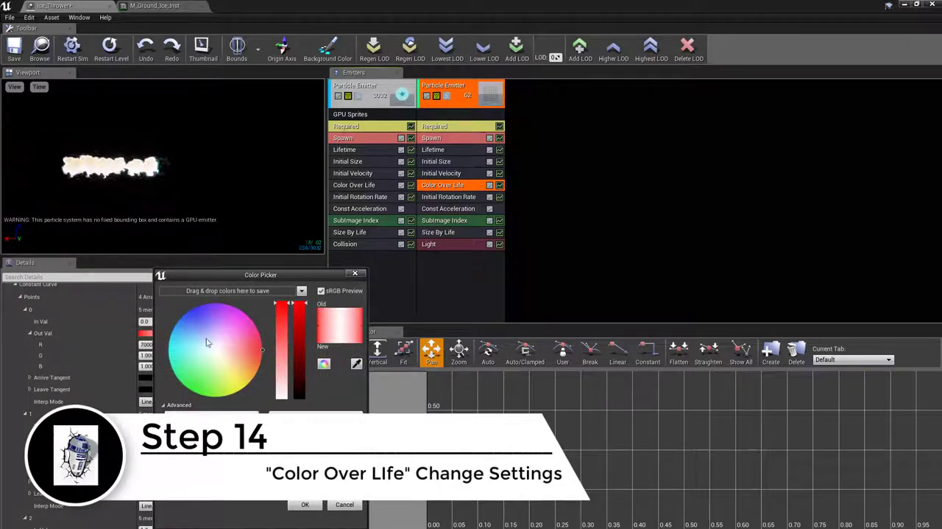
pyautogui.click(192, 343)
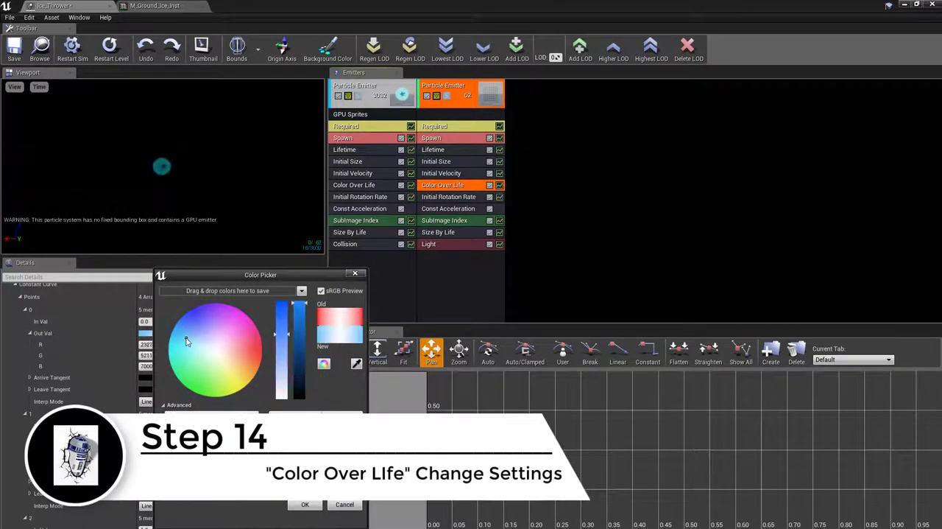
pyautogui.moveTo(185, 338); pyautogui.dragTo(190, 327)
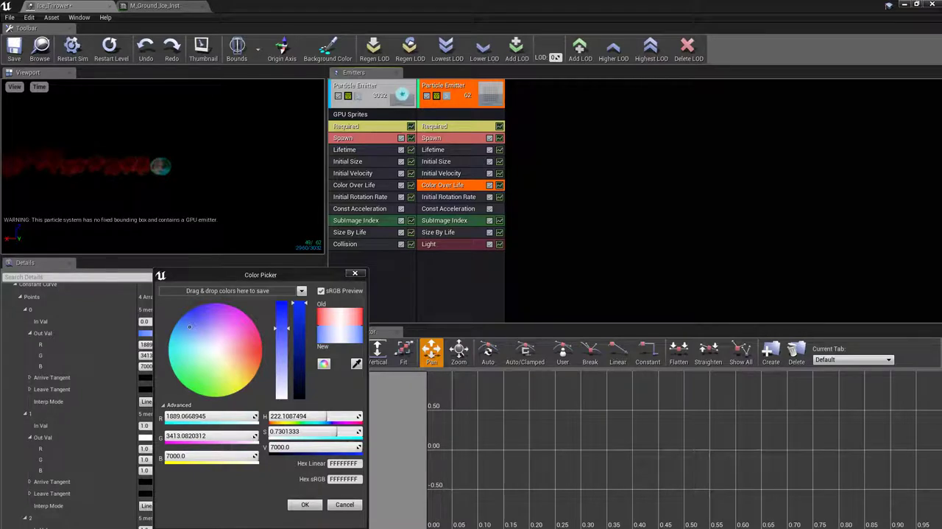
pyautogui.click(210, 417)
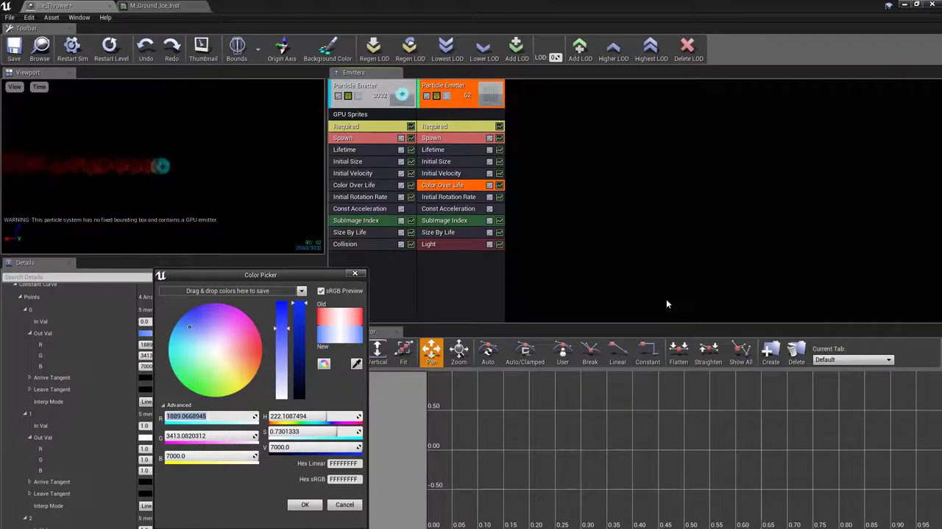
pyautogui.write('610')
pyautogui.press('Tab')
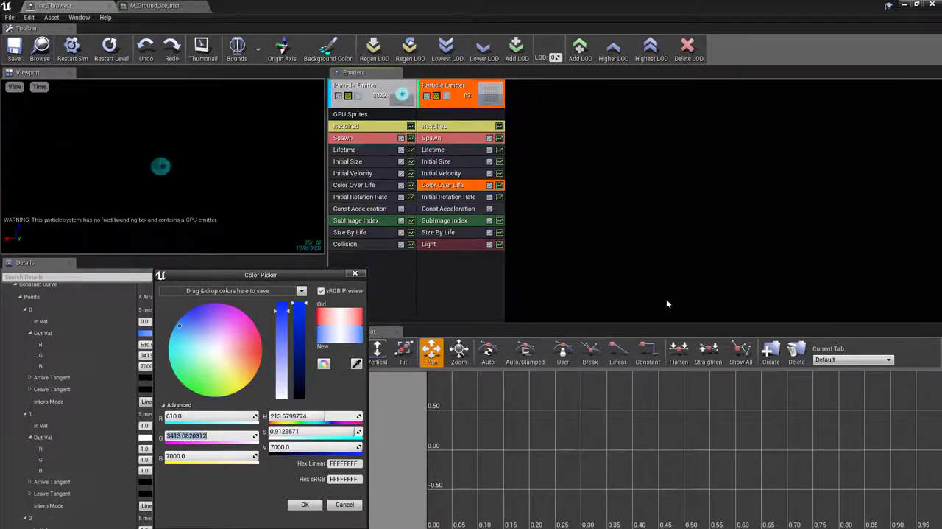
pyautogui.write('4793')
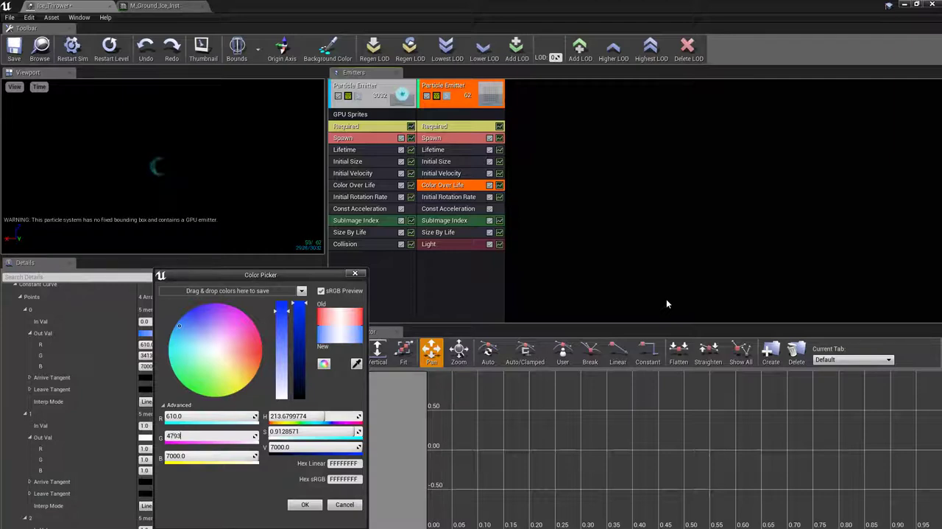
pyautogui.press('Tab')
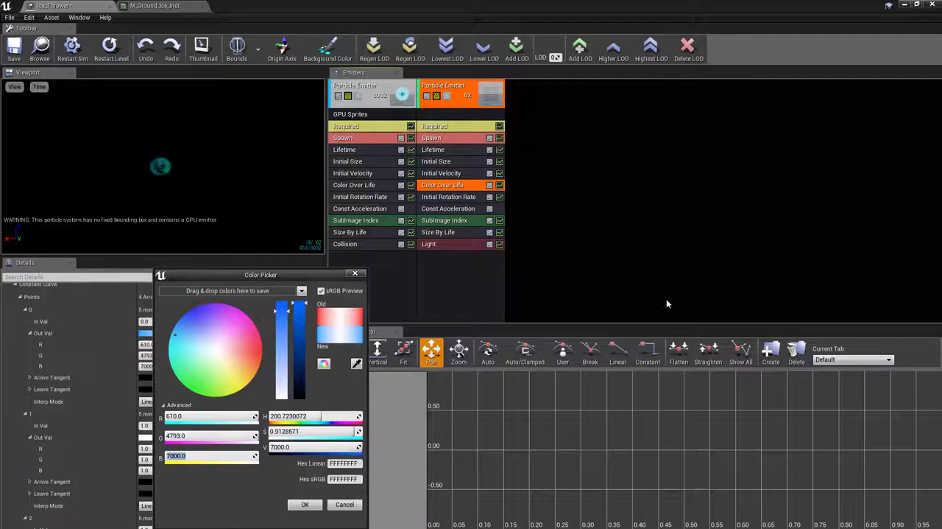
pyautogui.write('7000')
pyautogui.press('Tab')
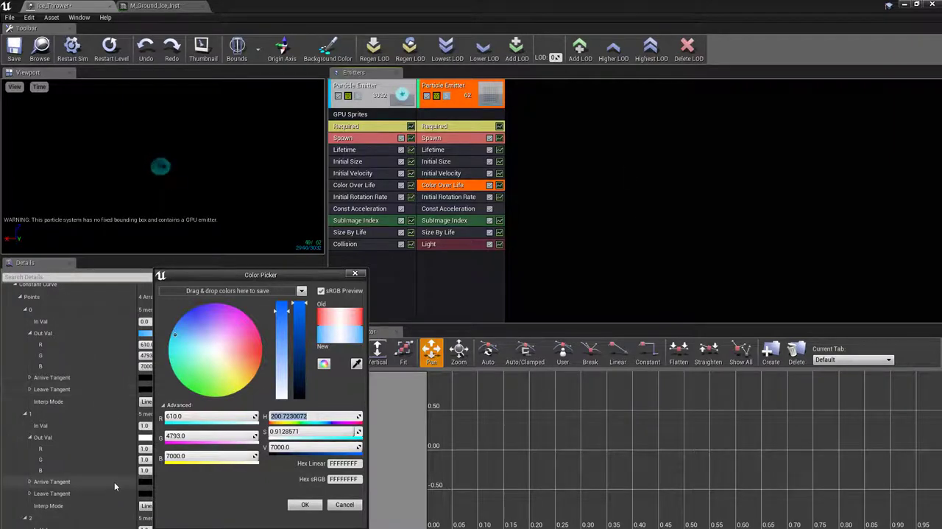
pyautogui.click(305, 504)
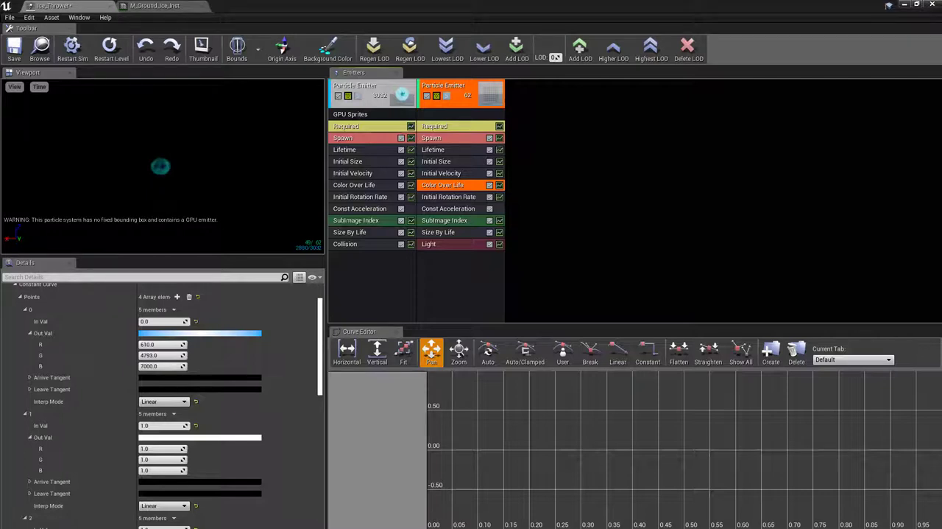
# Clear all points of the second emitter's Color Over Life curve and add two new ones
pyautogui.scroll(-2, 156, 433)
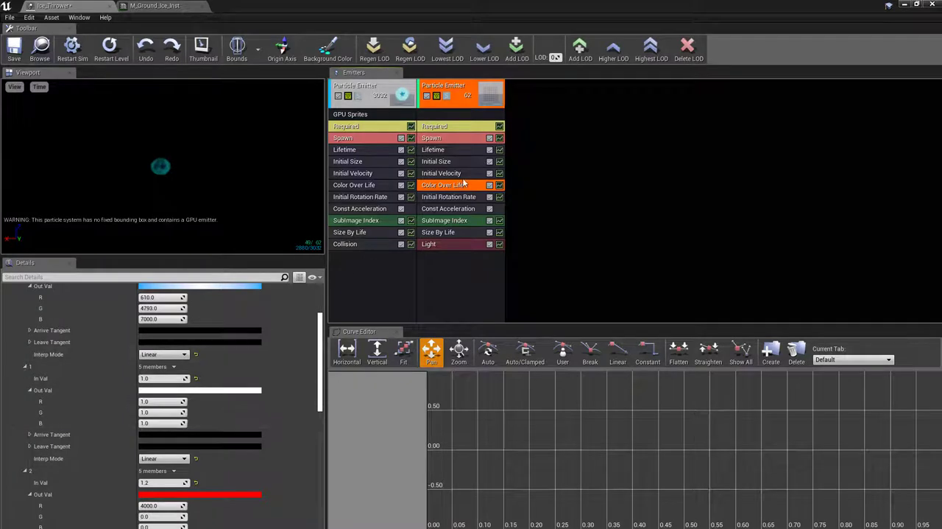
pyautogui.scroll(4, 205, 391)
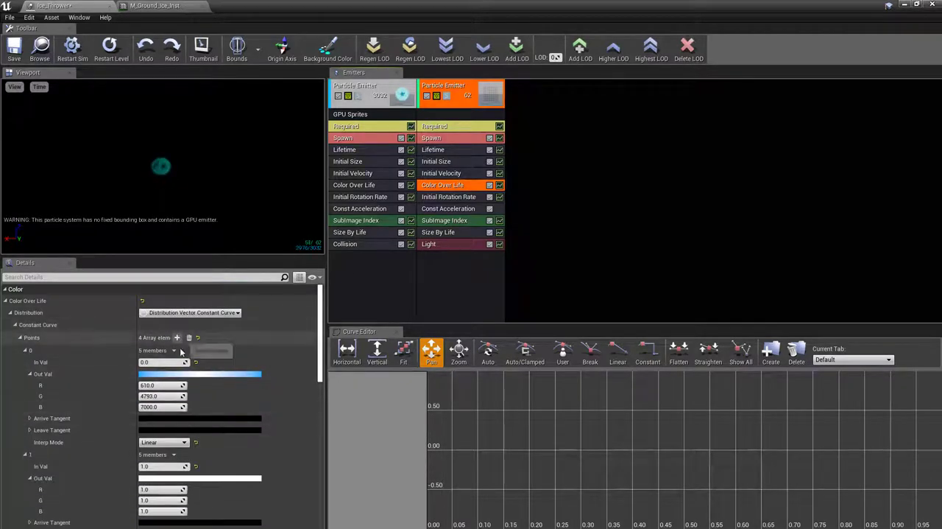
pyautogui.scroll(-1, 210, 466)
pyautogui.scroll(-5, 209, 464)
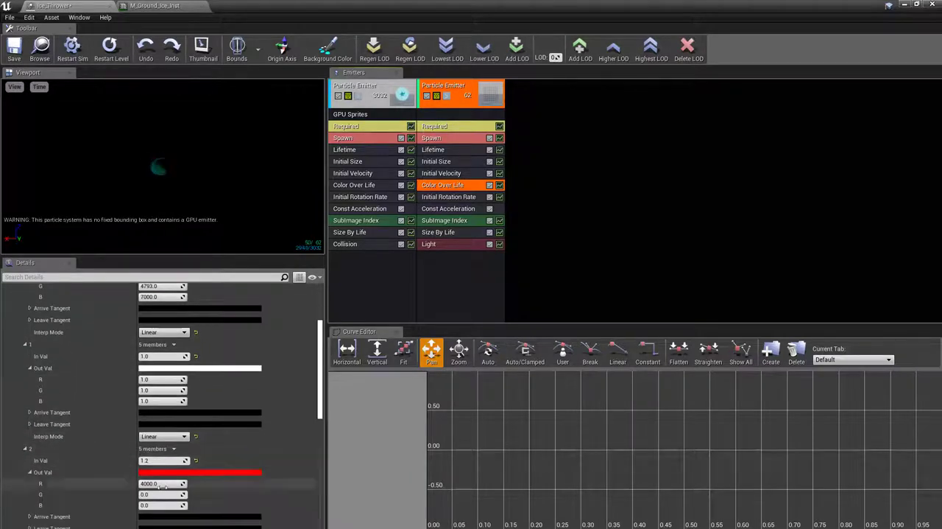
pyautogui.scroll(6, 147, 479)
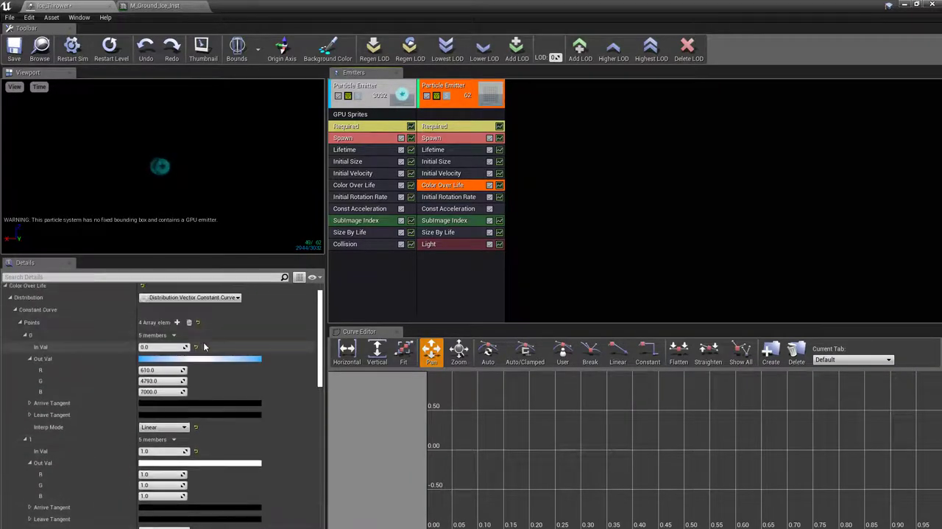
pyautogui.click(189, 323)
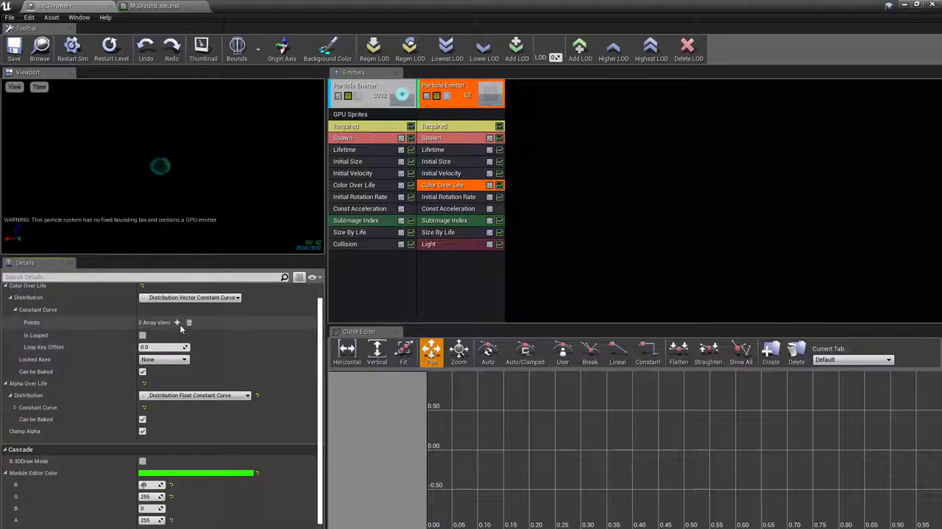
pyautogui.click(177, 322)
pyautogui.click(177, 322)
pyautogui.click(176, 322)
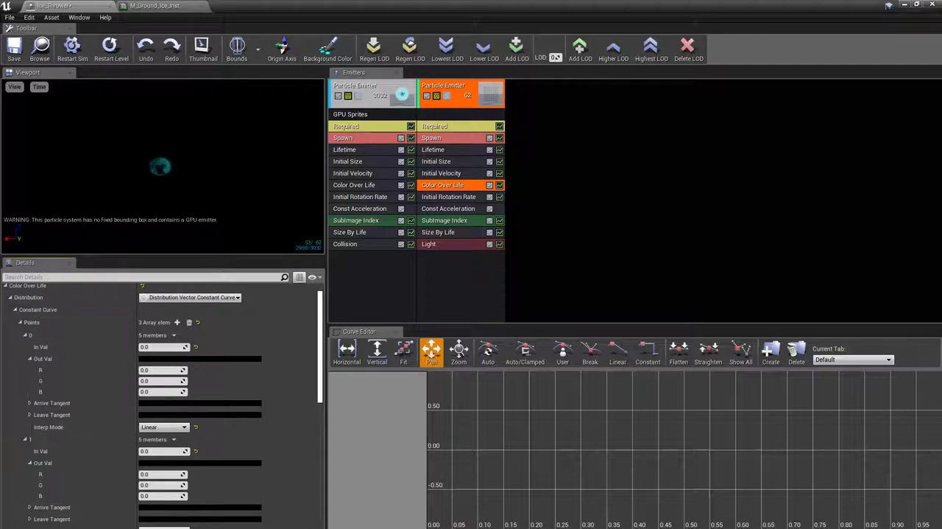
pyautogui.click(189, 322)
pyautogui.click(176, 323)
pyautogui.click(177, 323)
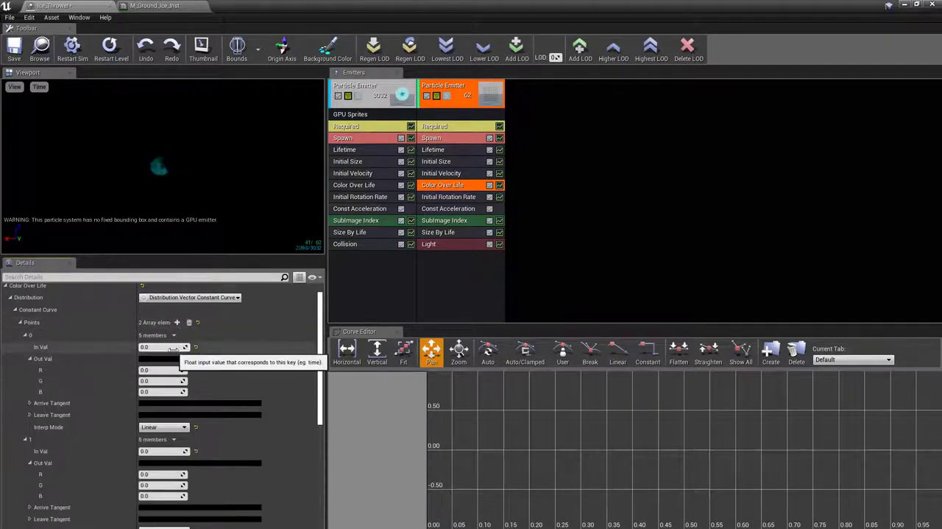
# Set the Out Val color of the new point 0 to R 610, G 4790, B 7000
pyautogui.click(170, 359)
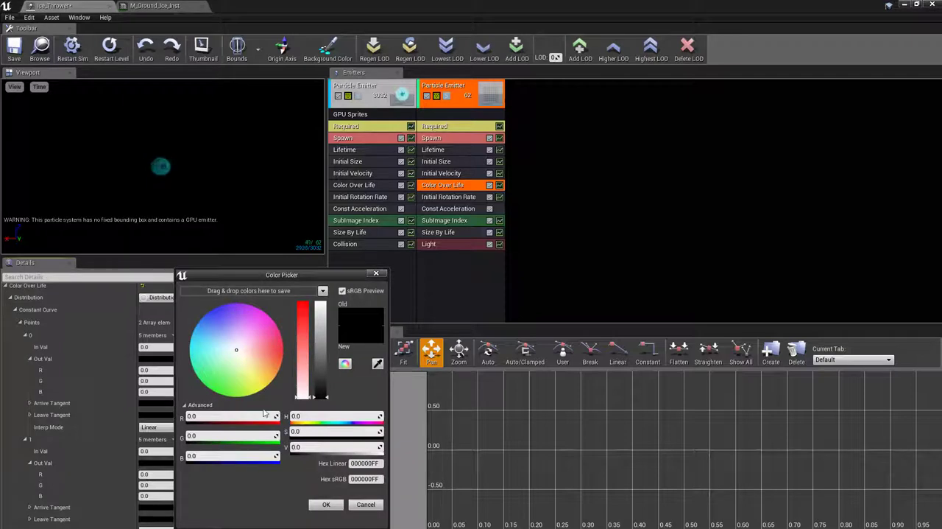
pyautogui.click(241, 416)
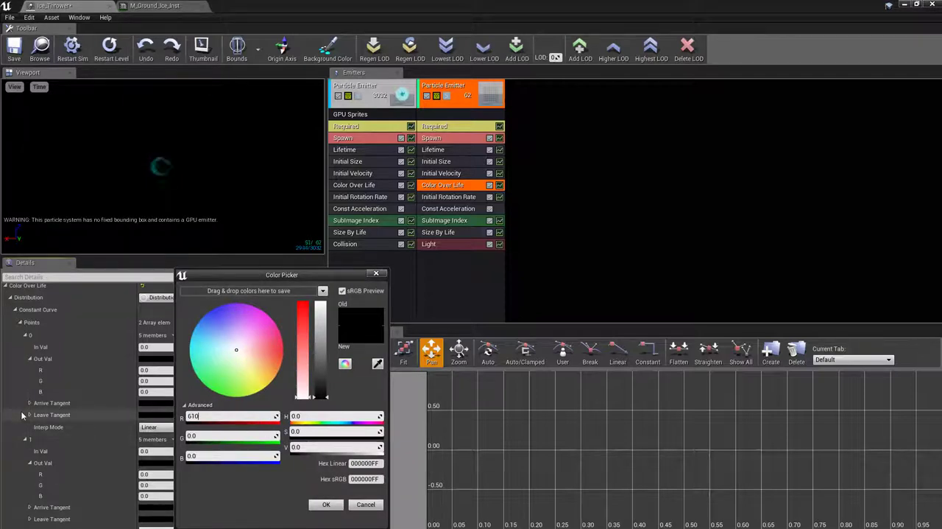
pyautogui.press('Tab')
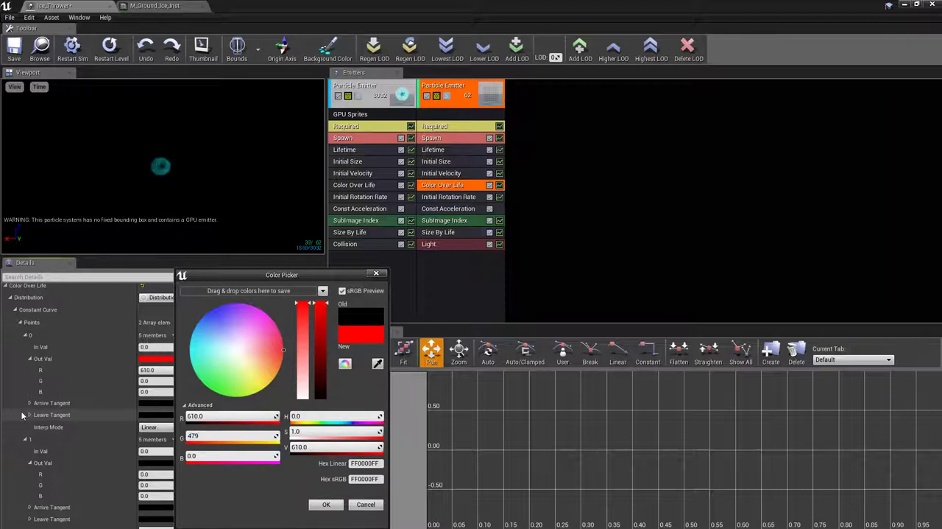
pyautogui.press('Tab')
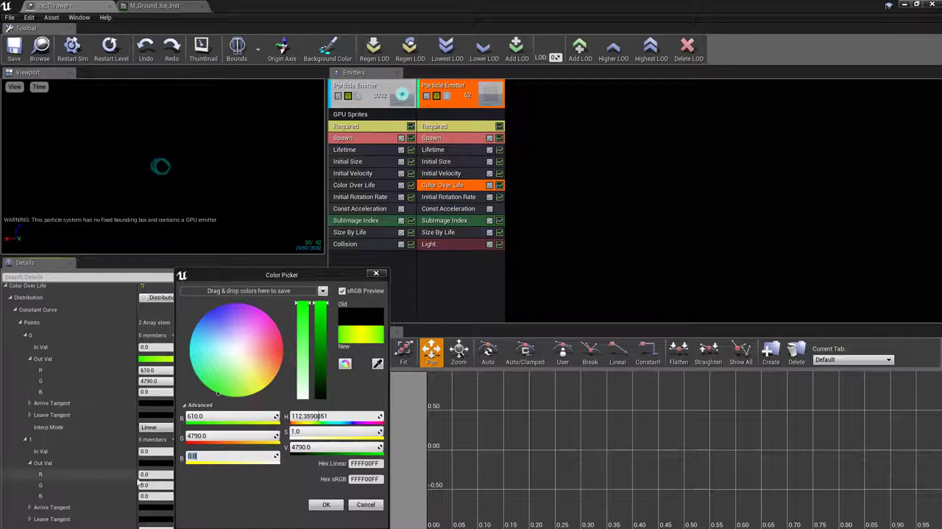
pyautogui.click(221, 454)
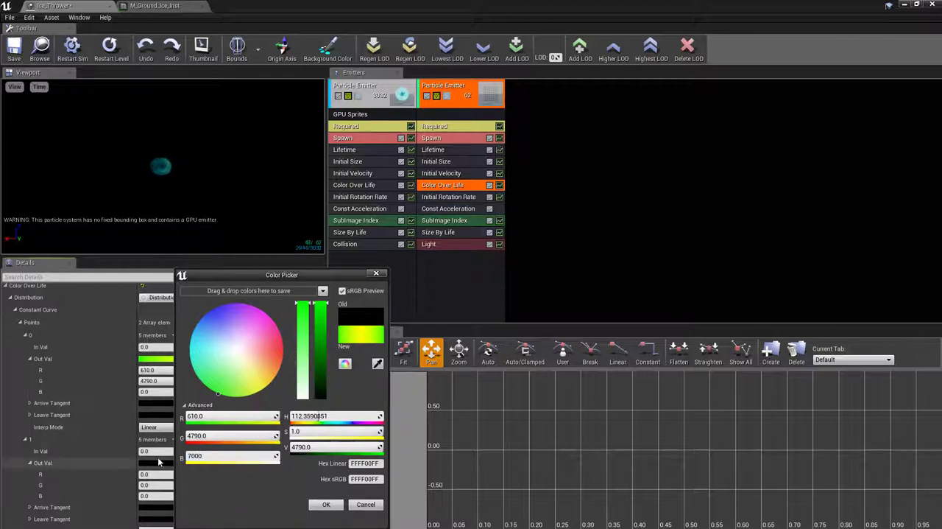
pyautogui.click(326, 504)
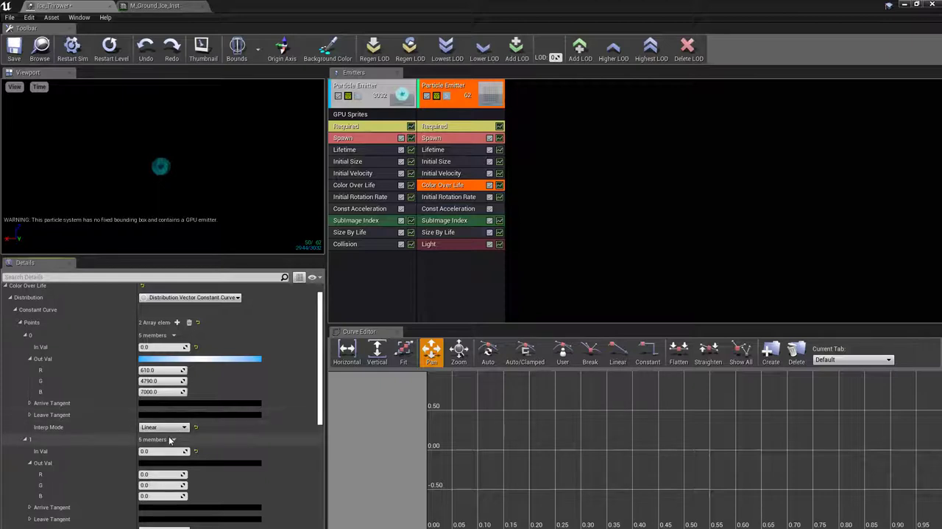
# Set the In Val of point 1 to 1 and its Out Val to R 1, G 1, B 1
pyautogui.scroll(-2, 148, 473)
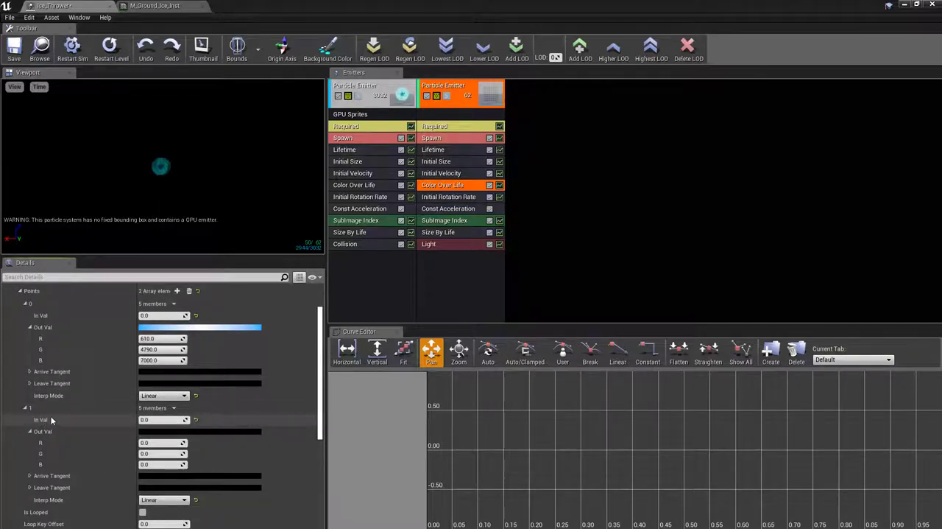
pyautogui.click(176, 419)
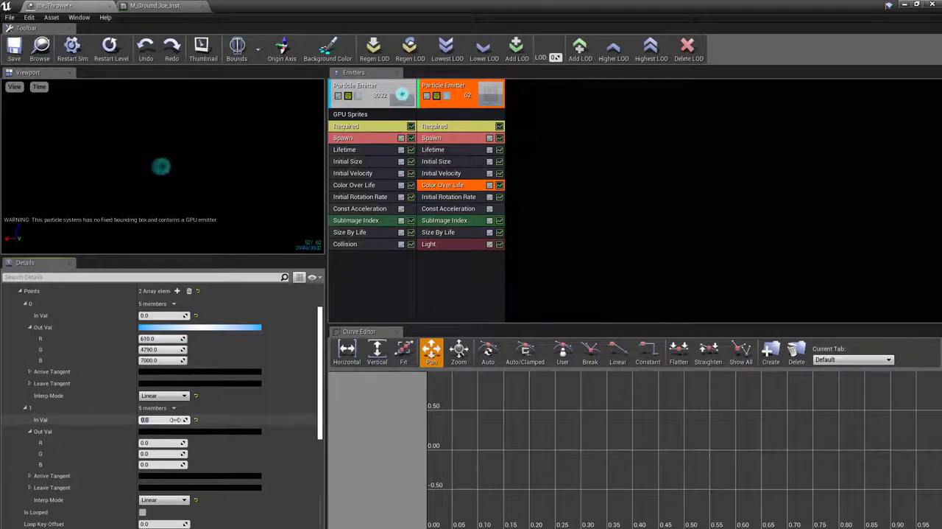
pyautogui.write('1')
pyautogui.press('Return')
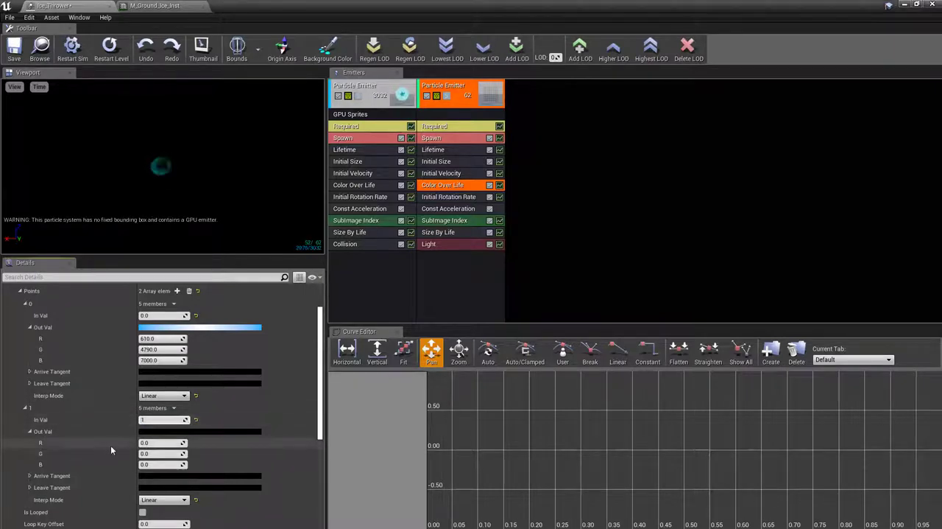
pyautogui.click(146, 442)
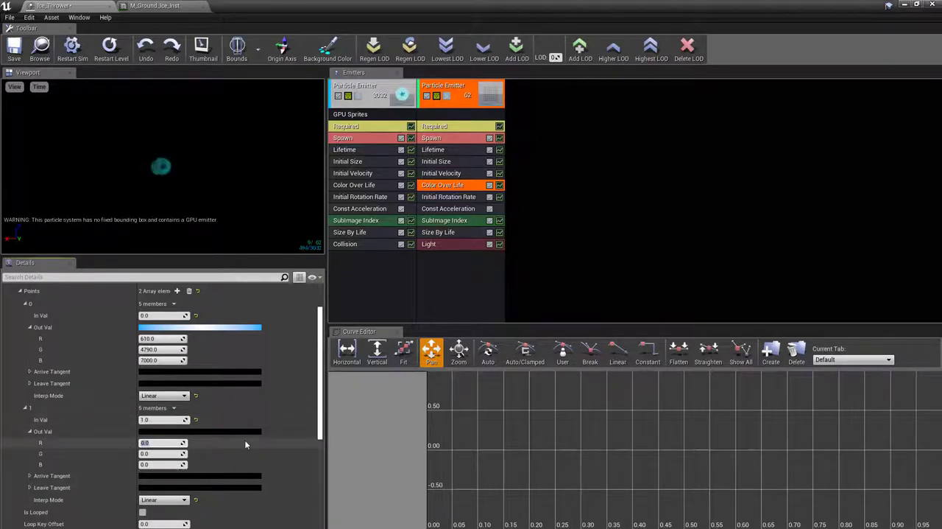
pyautogui.write('1')
pyautogui.press('Tab')
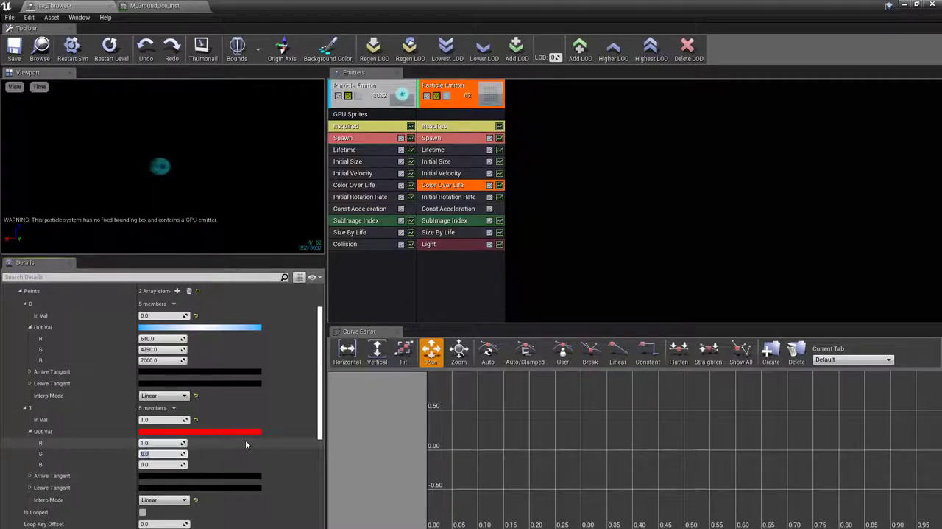
pyautogui.write('1')
pyautogui.press('Tab')
pyautogui.write('1')
pyautogui.press('Return')
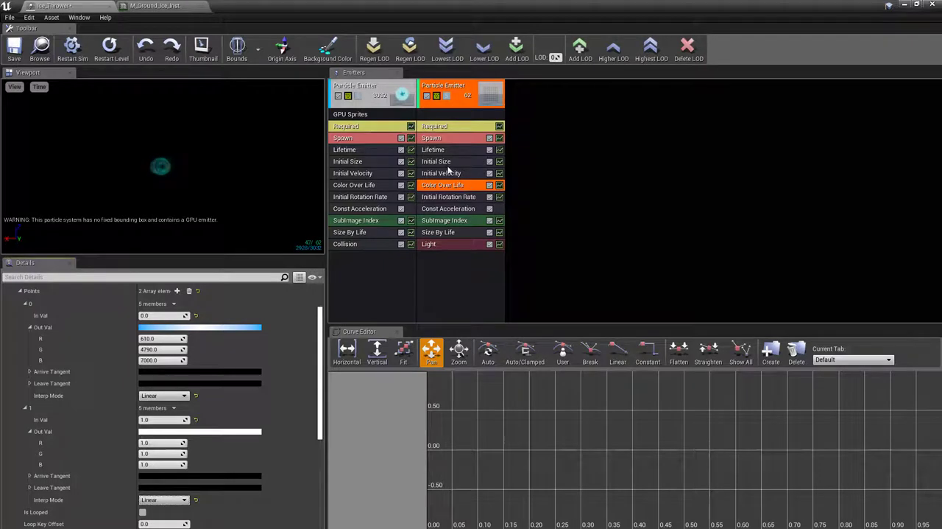
# Review the second emitter's Light module settings and minimize the particle editor to return to the level editor
pyautogui.click(456, 244)
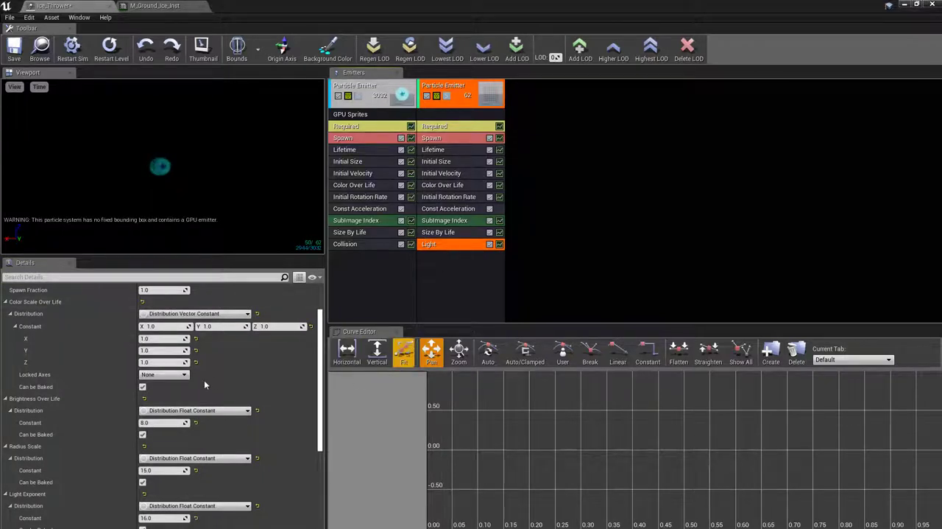
pyautogui.scroll(2, 204, 380)
pyautogui.scroll(-7, 203, 380)
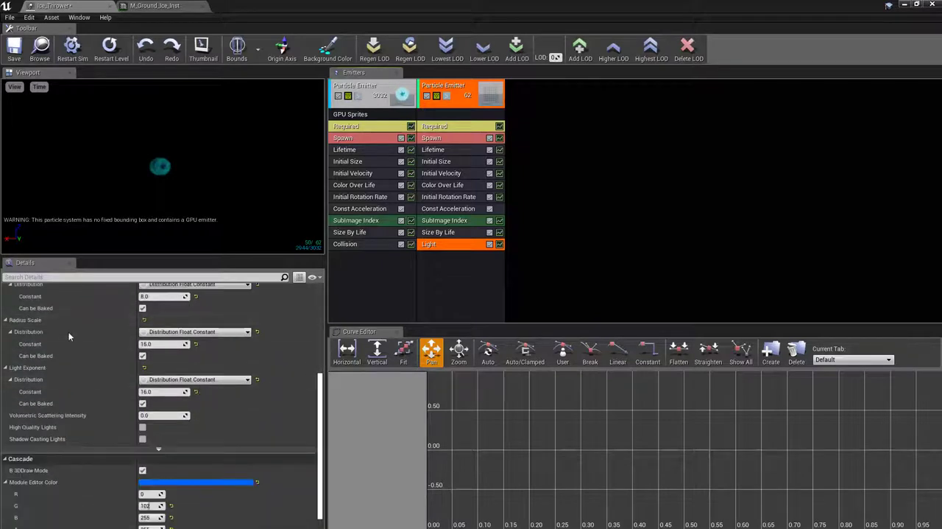
pyautogui.scroll(2, 71, 336)
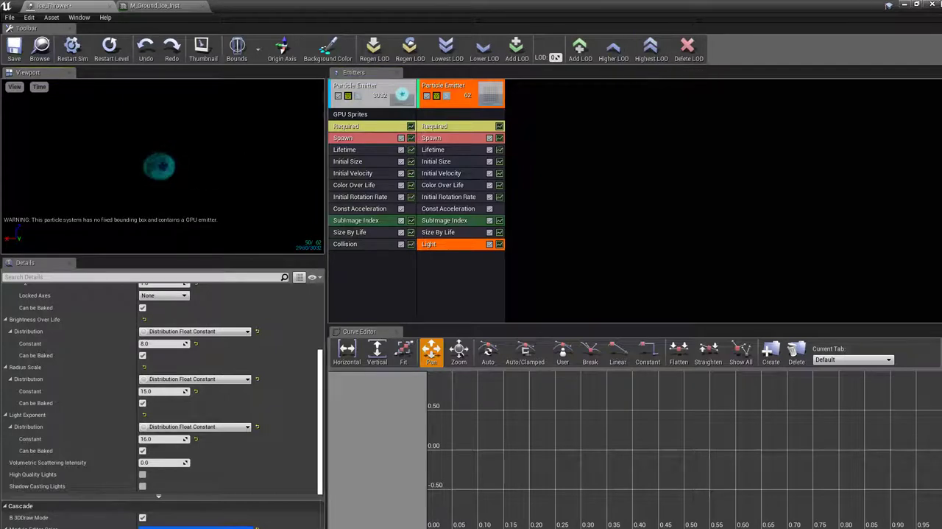
pyautogui.click(906, 5)
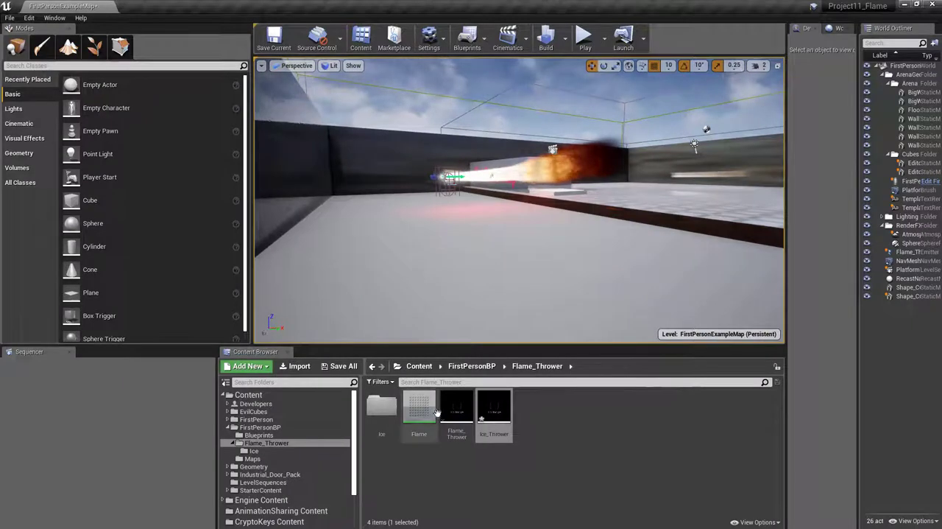
pyautogui.moveTo(497, 405)
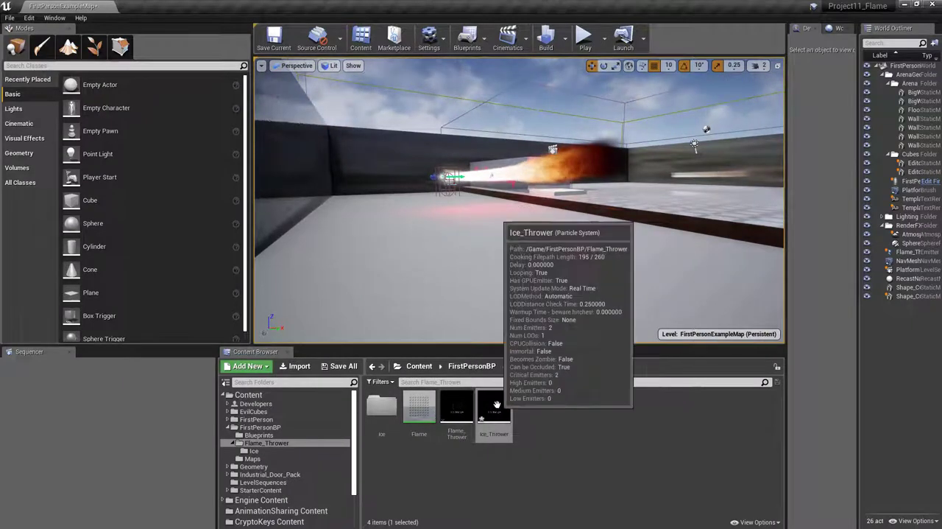
# Save all modified content, including M_Ground, Ice_Thrower and FirstPersonExampleMap
pyautogui.click(343, 366)
pyautogui.click(574, 358)
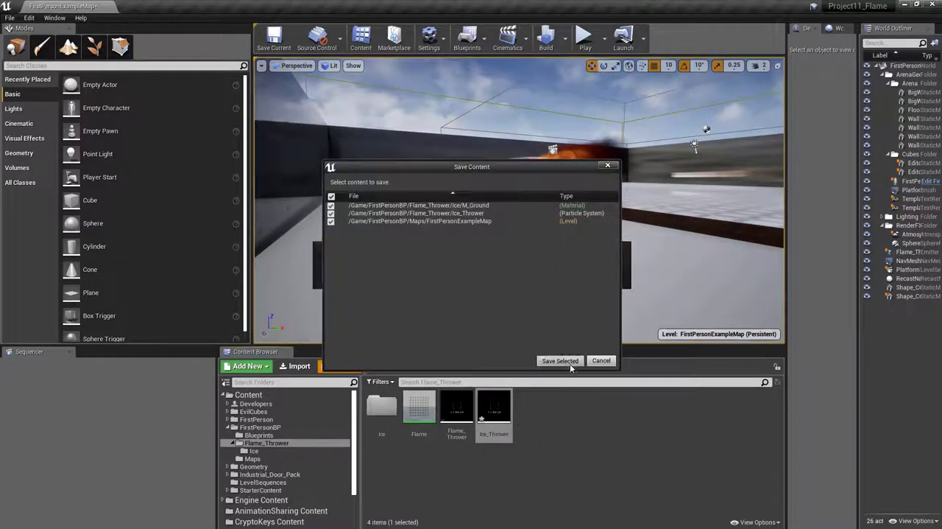
# Place the Ice_Thrower particle system on the floor in front of the flame thrower and raise it slightly above the ground
pyautogui.moveTo(475, 279); pyautogui.dragTo(472, 250)
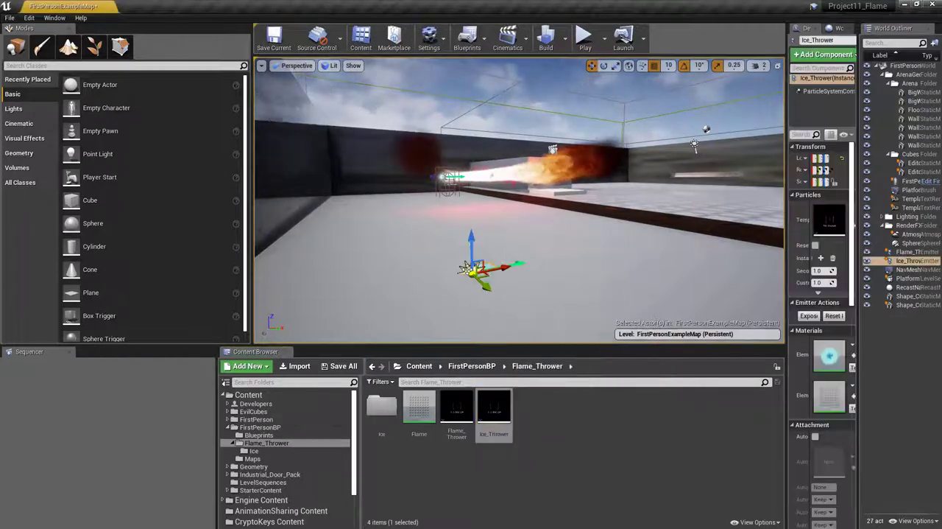
pyautogui.moveTo(469, 213); pyautogui.dragTo(470, 207)
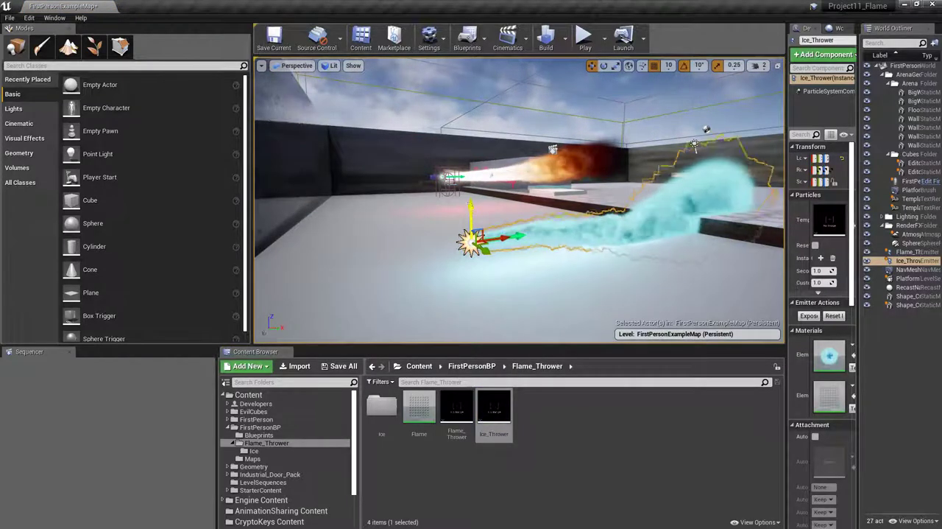
pyautogui.moveTo(517, 260); pyautogui.dragTo(494, 274, button='right')
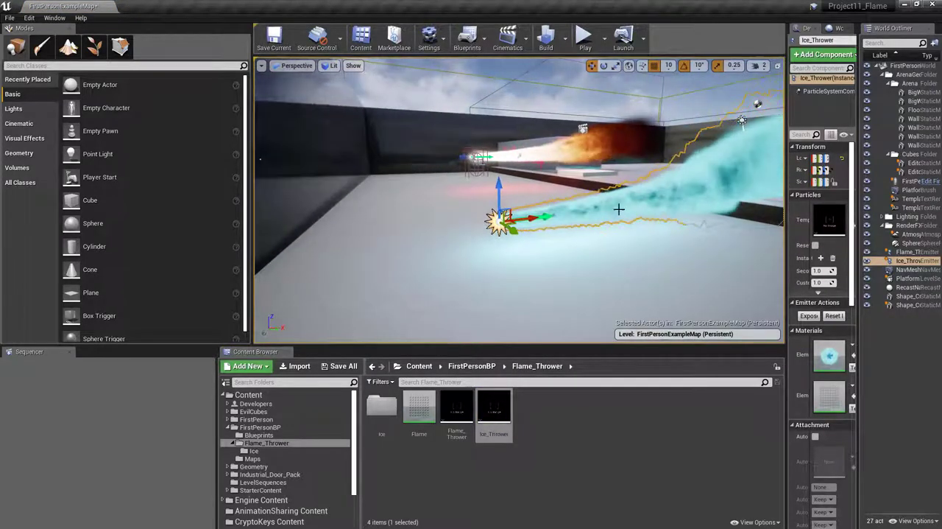
pyautogui.moveTo(617, 178); pyautogui.dragTo(642, 177, button='right')
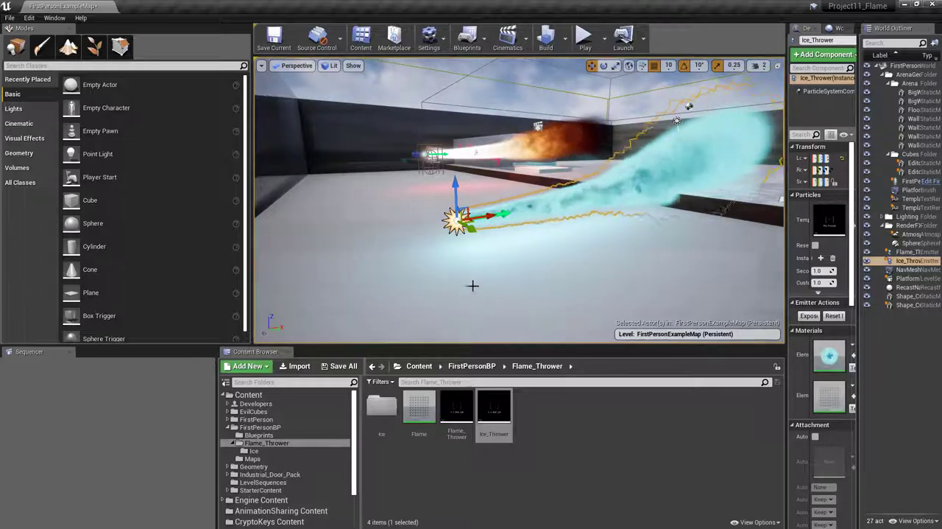
# Play the level and fire projectiles around the flame thrower's stream to examine how its particles react
pyautogui.click(584, 37)
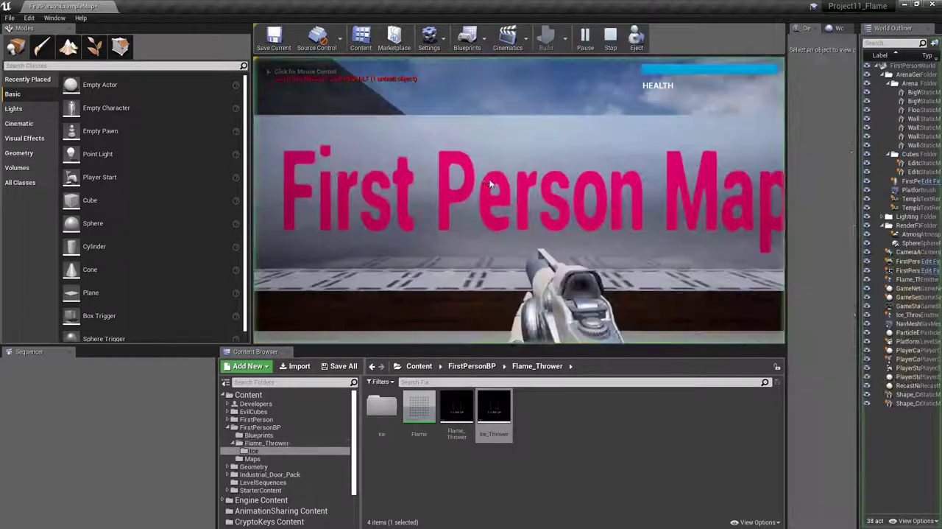
pyautogui.click(473, 200)
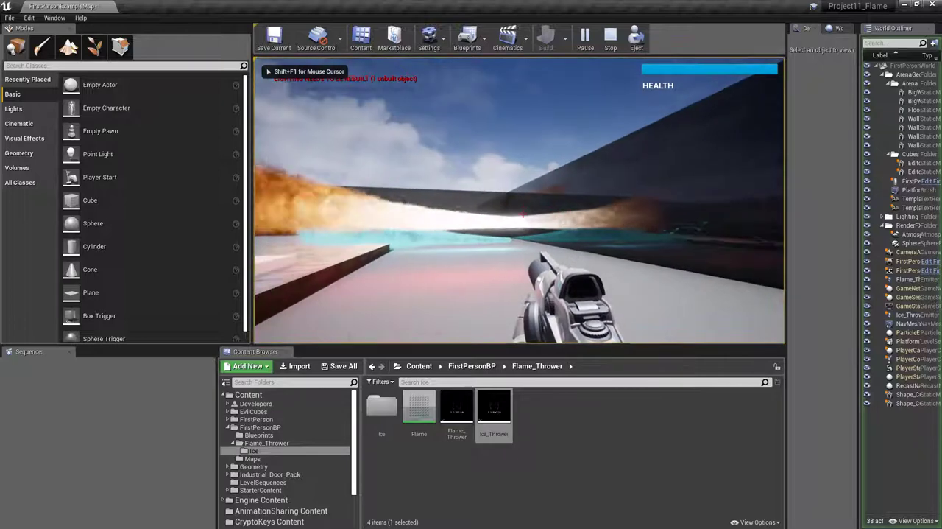
pyautogui.press('w')
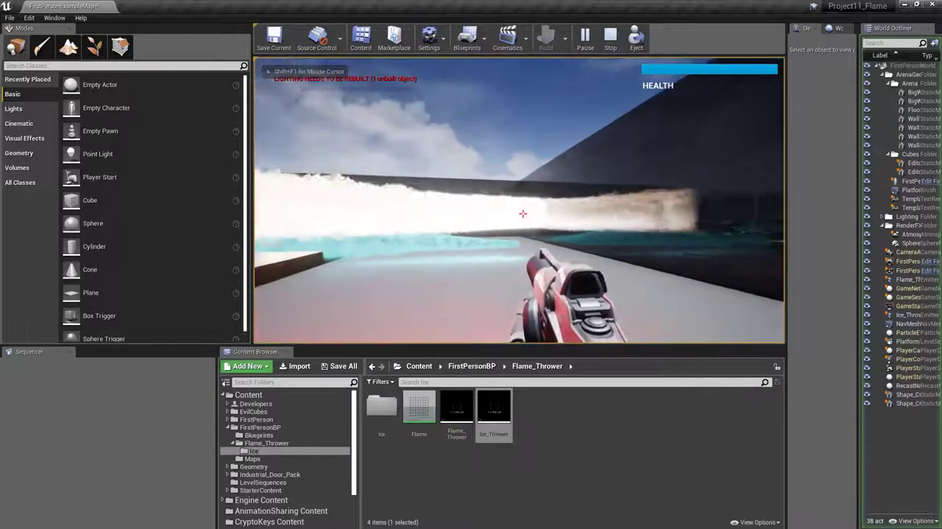
pyautogui.press('s')
pyautogui.click(523, 214)
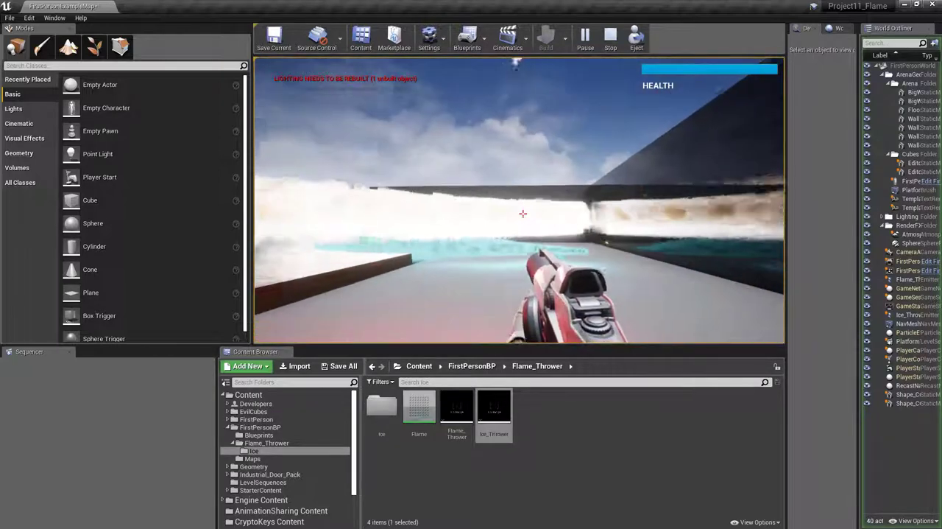
pyautogui.press('d')
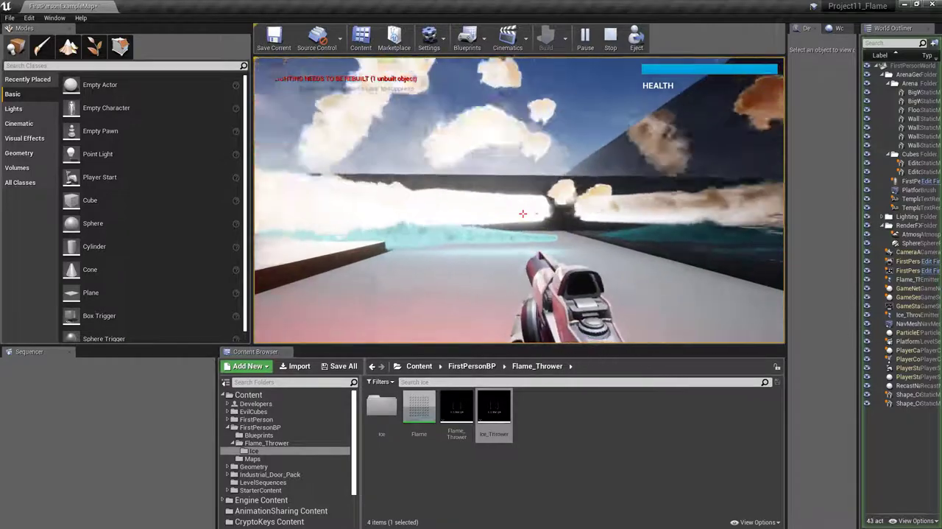
pyautogui.press('d')
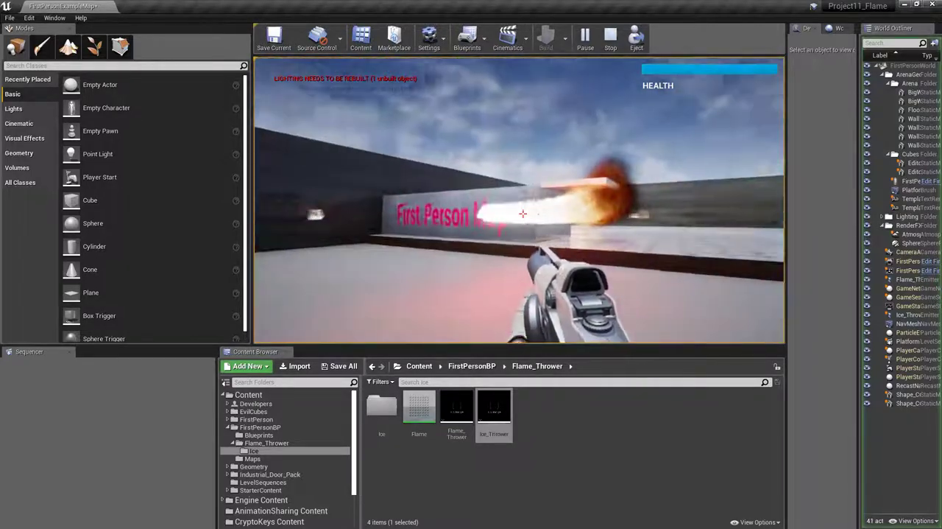
# Walk around and through the ice thrower's stream while firing projectiles to examine its collision, color and light
pyautogui.press('w')
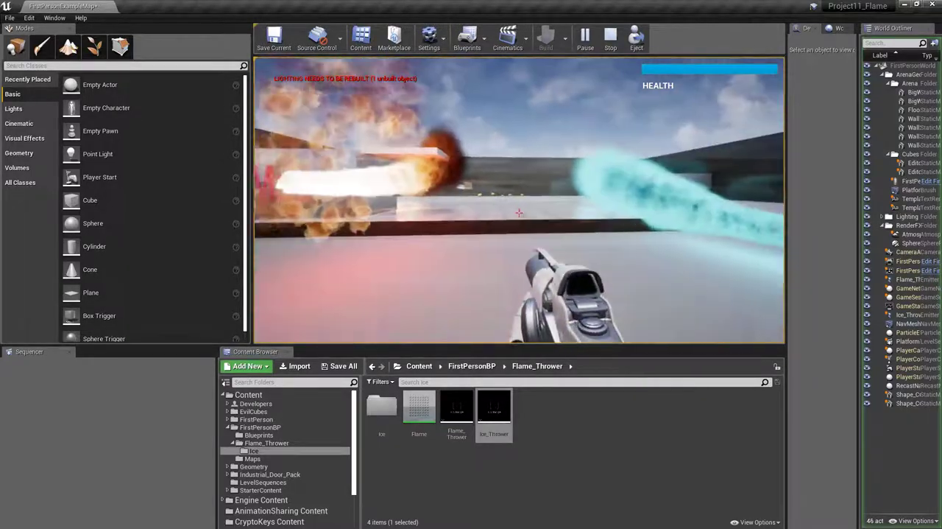
pyautogui.click(522, 213)
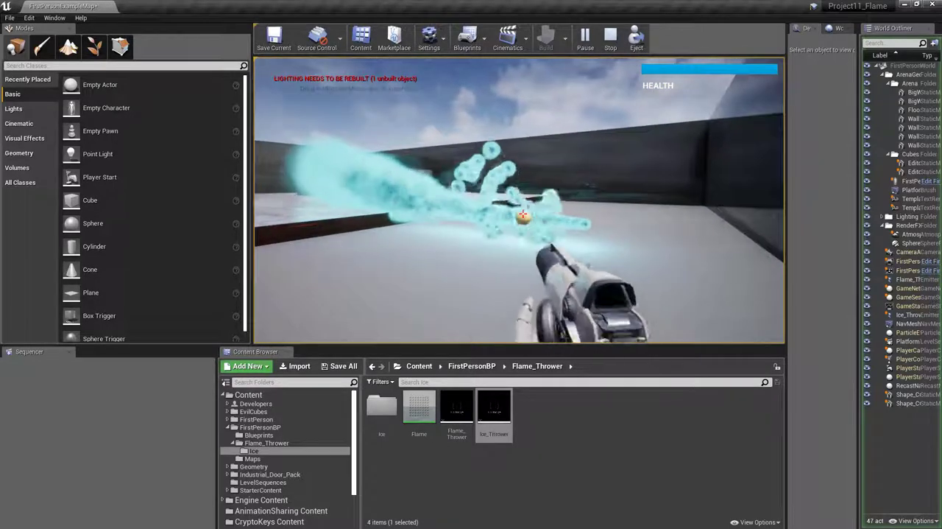
pyautogui.press('w')
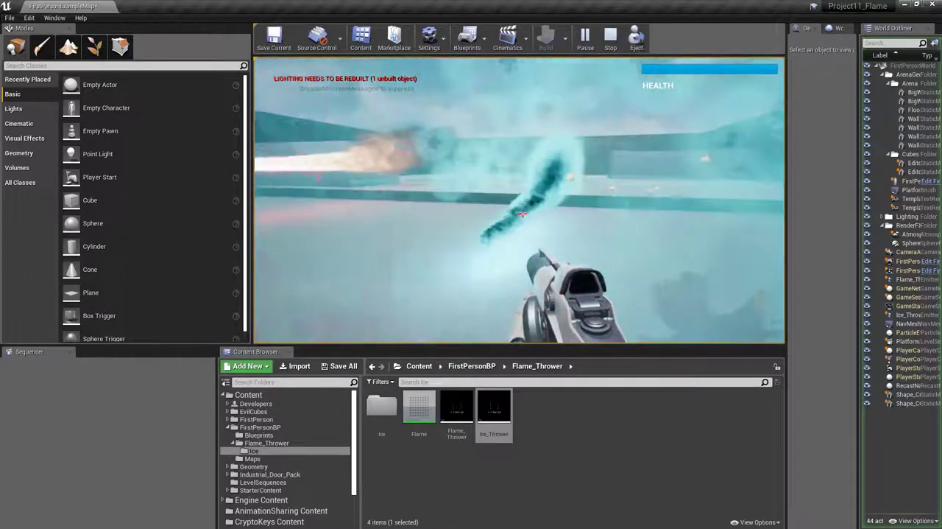
pyautogui.press('s')
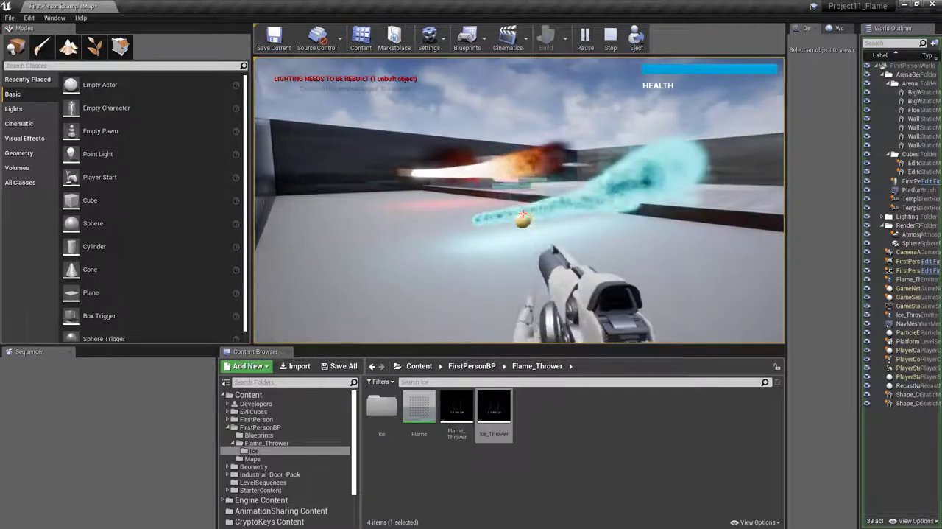
pyautogui.press('w')
pyautogui.click(522, 214)
pyautogui.click(523, 213)
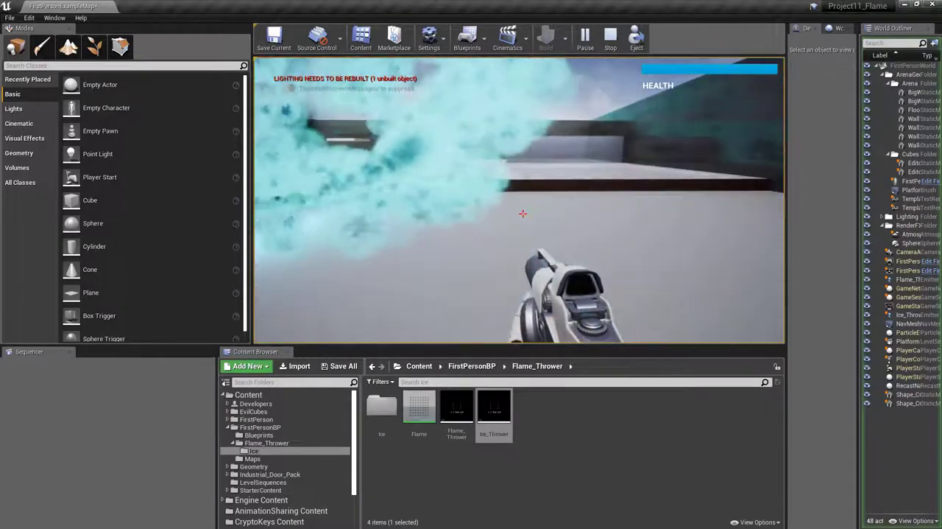
pyautogui.press('s')
pyautogui.press('w')
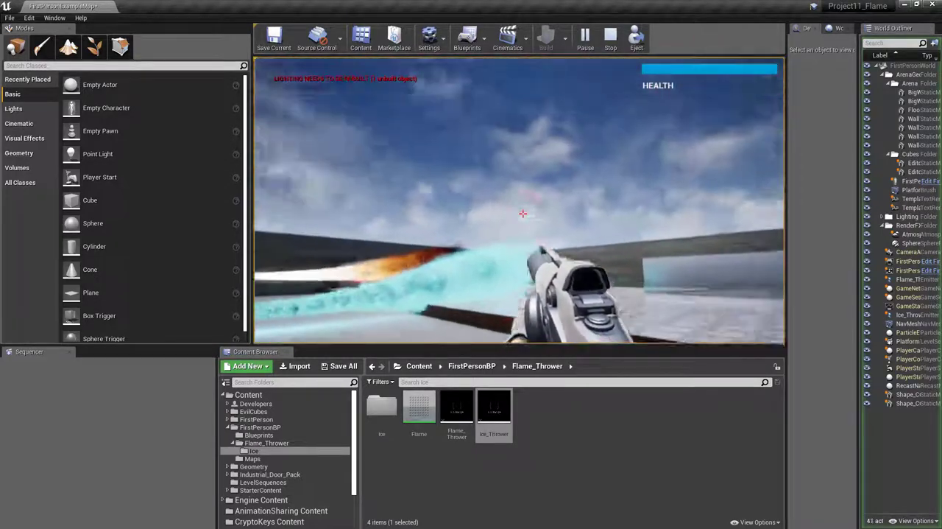
pyautogui.press('space')
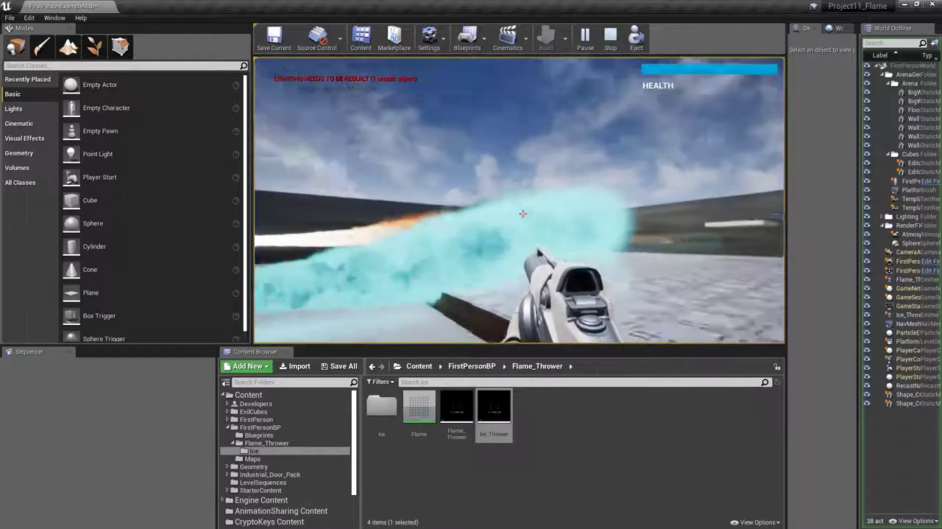
pyautogui.press('s')
pyautogui.click(522, 213)
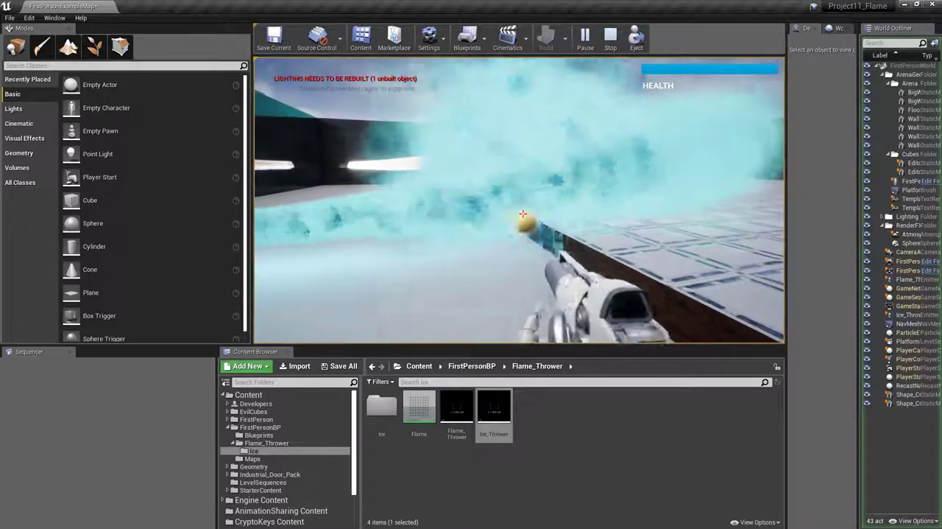
pyautogui.press('a')
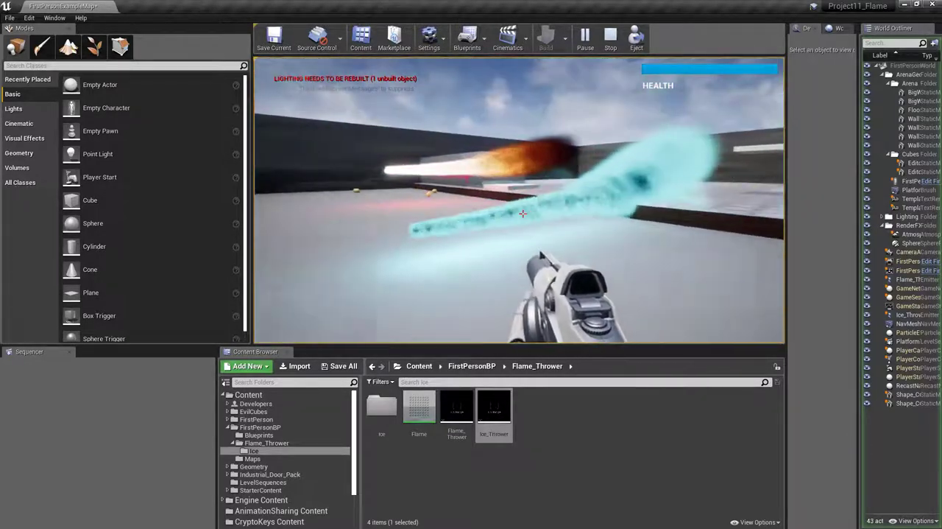
pyautogui.press('s')
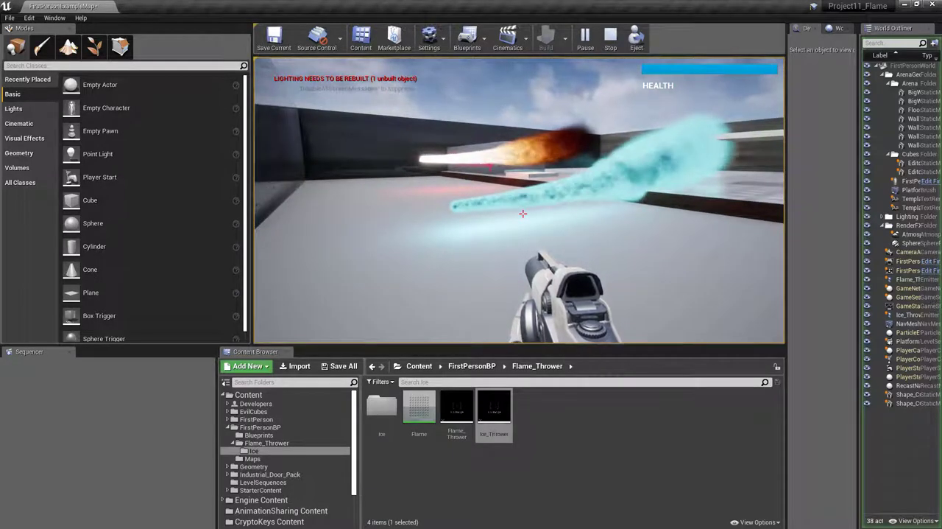